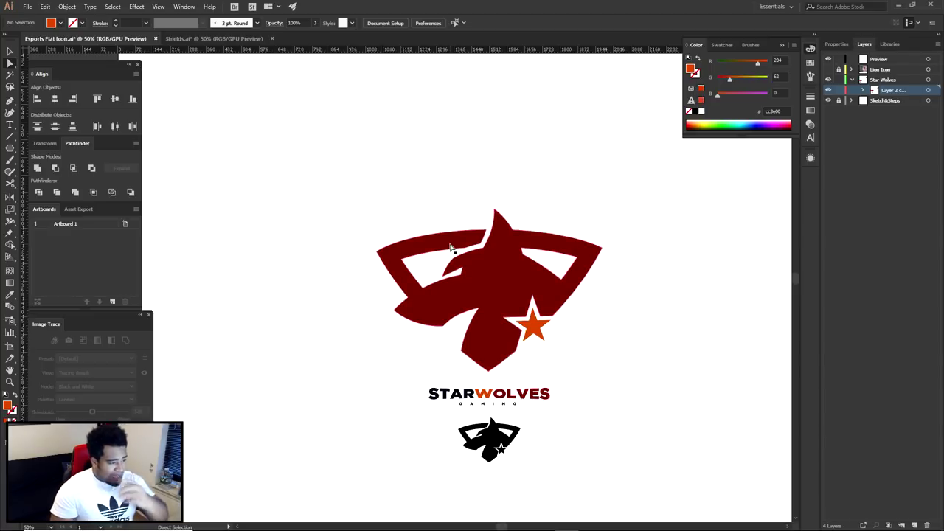
Step: Annotate a screen capture of the wolf logo with freehand red strokes along the ear gap, star gap and shield width, and discard it
key("Print")
left_click_drag(298, 150, 677, 425)
left_click(686, 334)
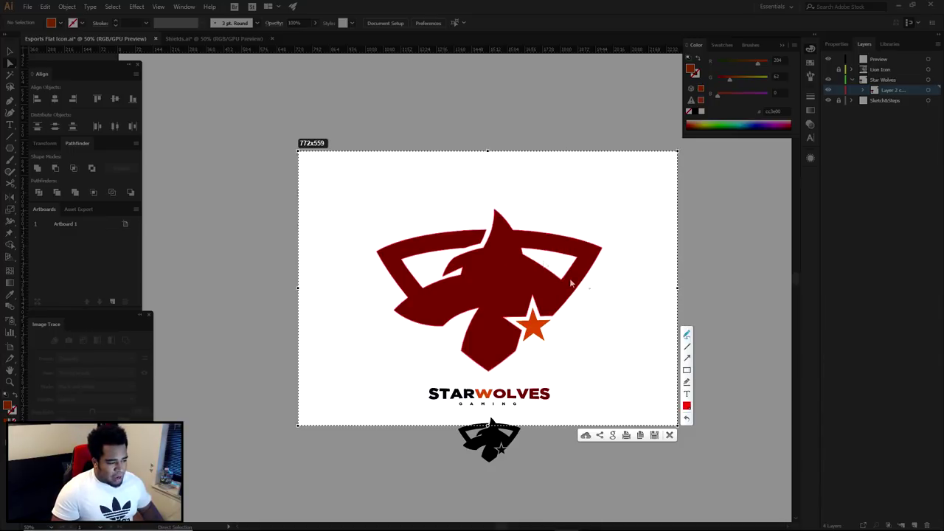
mouse_move(487, 218)
left_mouse_down()
mouse_move(484, 250)
mouse_move(451, 256)
left_mouse_up()
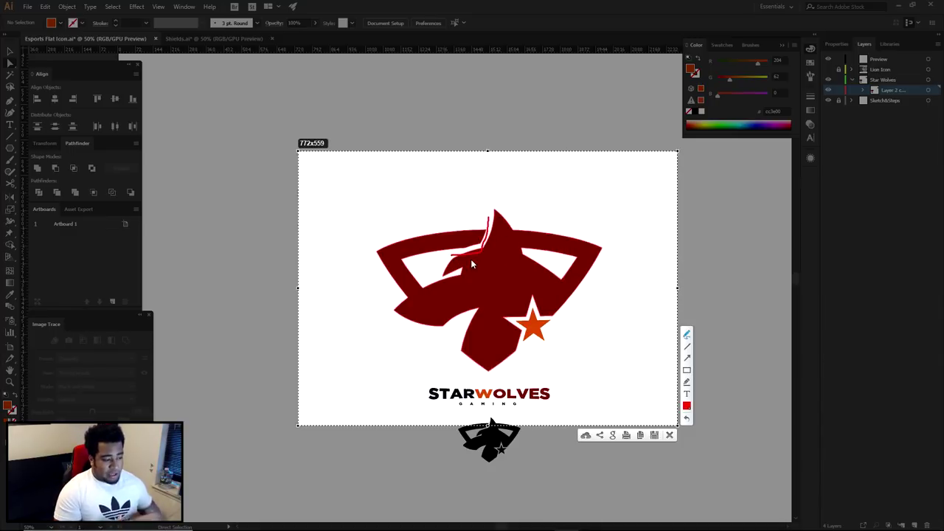
left_click_drag(525, 301, 528, 316)
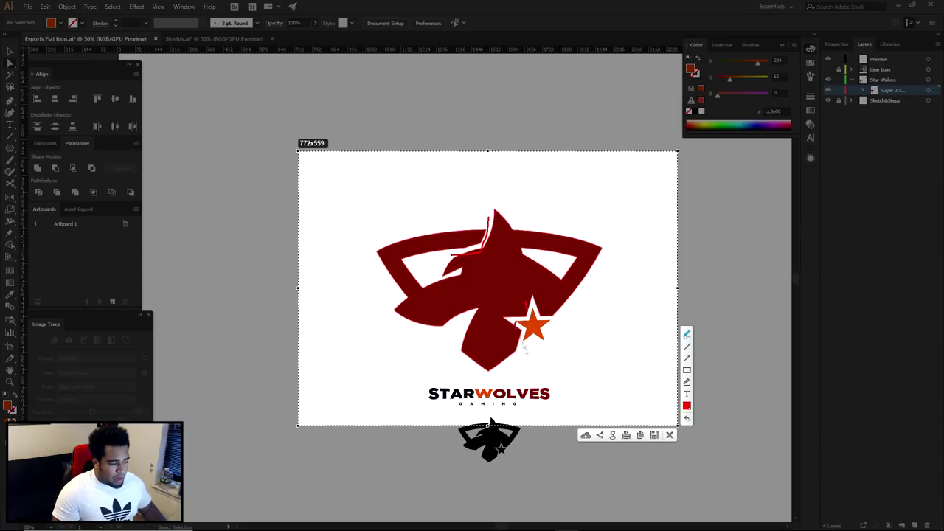
left_click_drag(376, 251, 620, 247)
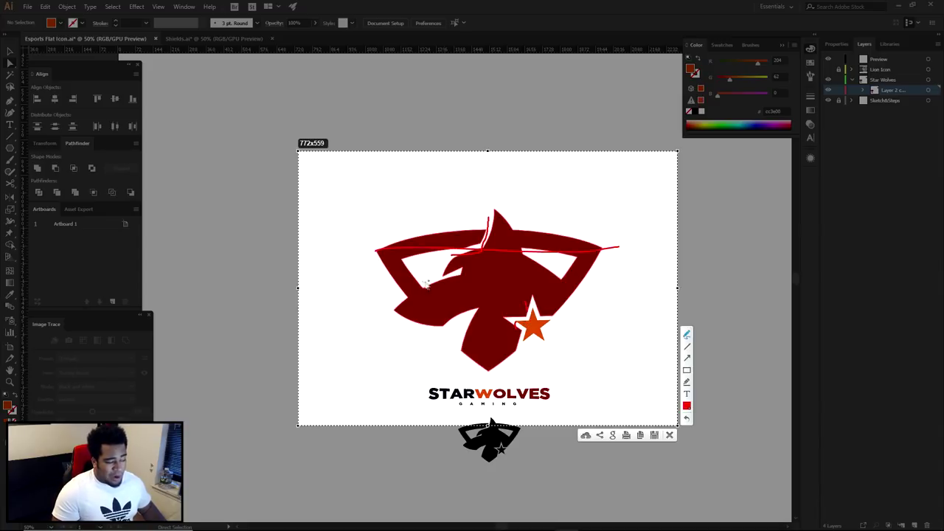
key("ctrl+z")
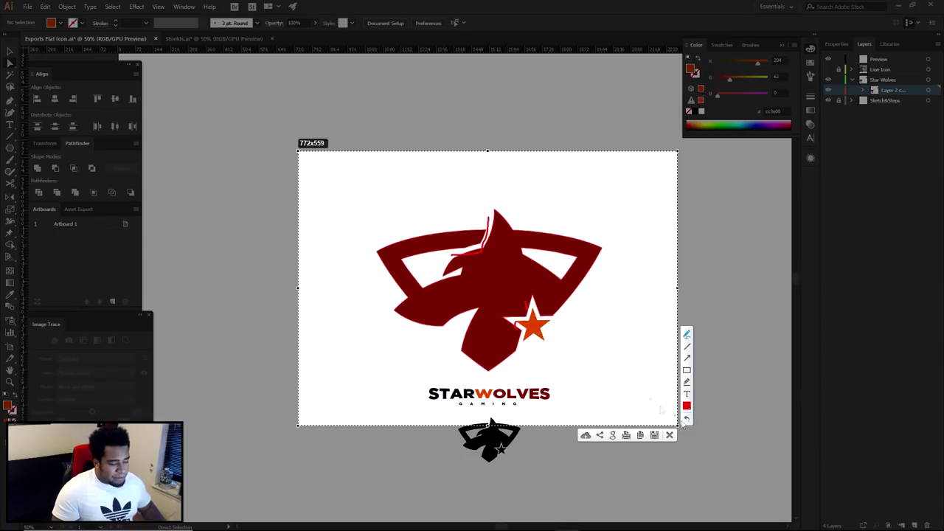
left_click(670, 435)
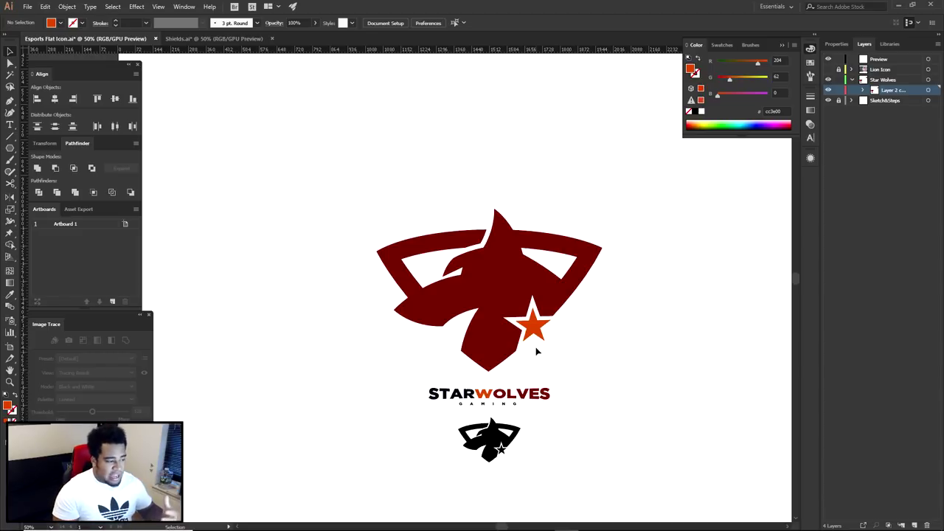
Step: Capture the logo area and sketch a triangle, a wolf head and a star in red above the logo, with plus signs between them
key("Print")
mouse_move(189, 93)
left_mouse_down()
mouse_move(789, 426)
mouse_move(796, 444)
left_mouse_up()
left_click(808, 357)
mouse_move(253, 143)
left_mouse_down()
mouse_move(379, 154)
mouse_move(360, 175)
mouse_move(307, 174)
mouse_move(249, 141)
mouse_move(335, 199)
left_mouse_up()
left_click_drag(466, 158, 484, 118)
mouse_move(466, 158)
left_mouse_down()
mouse_move(429, 180)
mouse_move(508, 190)
mouse_move(477, 126)
left_mouse_up()
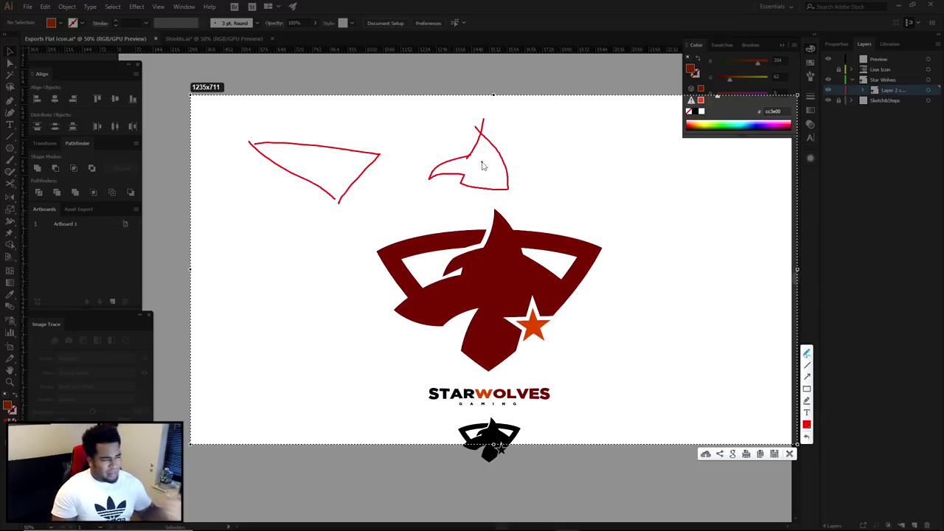
mouse_move(610, 137)
left_mouse_down()
mouse_move(588, 174)
mouse_move(617, 173)
left_mouse_up()
mouse_move(589, 172)
left_mouse_down()
mouse_move(566, 174)
mouse_move(591, 189)
mouse_move(639, 173)
mouse_move(576, 201)
mouse_move(638, 200)
mouse_move(643, 175)
left_mouse_up()
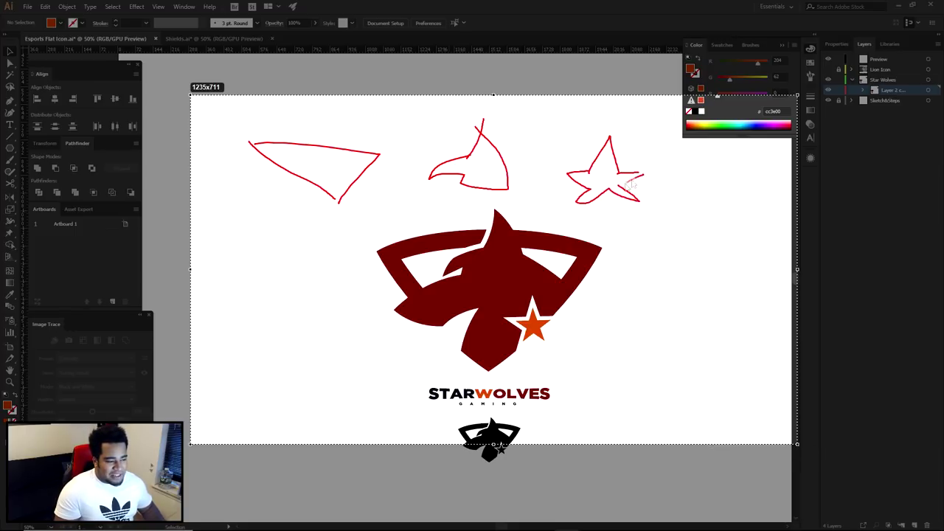
mouse_move(403, 164)
left_mouse_down()
mouse_move(404, 174)
mouse_move(409, 168)
left_mouse_up()
left_click_drag(544, 166, 549, 170)
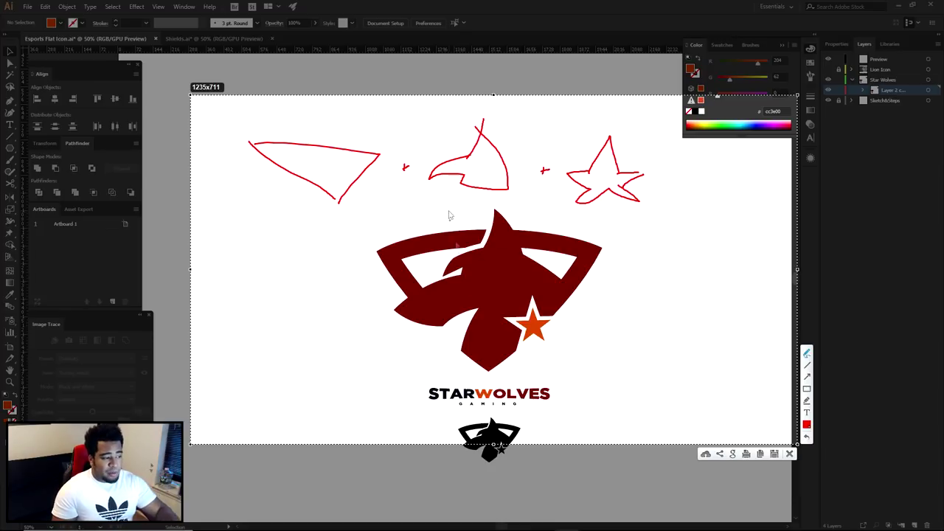
Step: Mark the wolf's jaw, the star's lower notch and both shield sides with red strokes, and discard the annotated capture
mouse_move(435, 341)
left_mouse_down()
mouse_move(484, 311)
mouse_move(456, 349)
mouse_move(470, 346)
mouse_move(478, 369)
left_mouse_up()
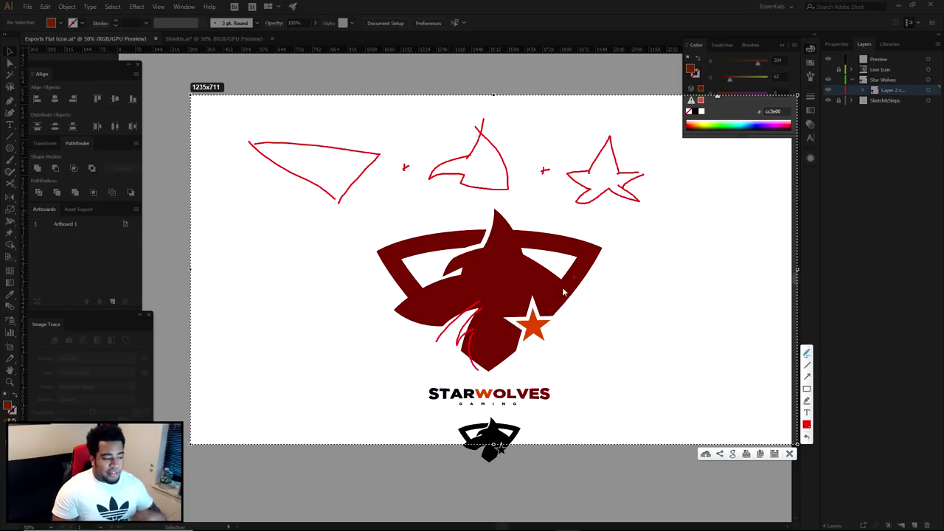
left_click_drag(611, 212, 605, 176)
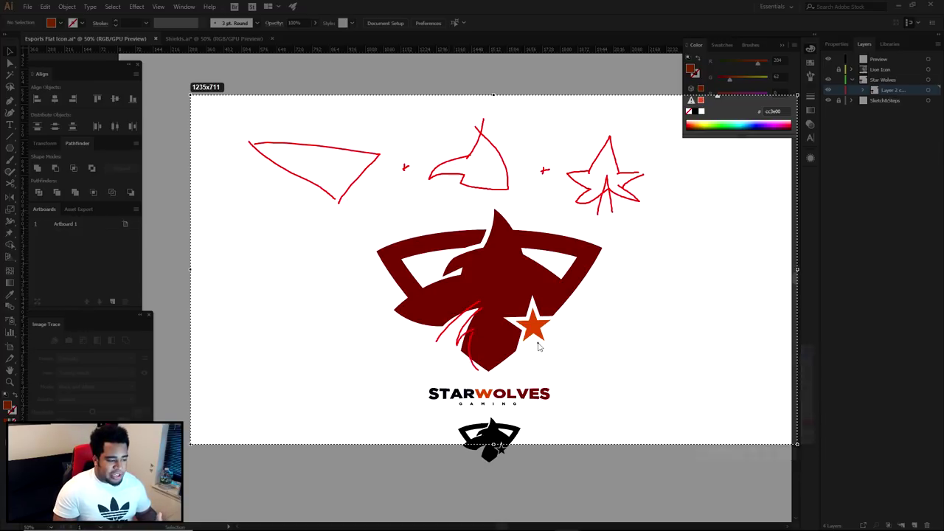
left_click_drag(535, 325, 528, 343)
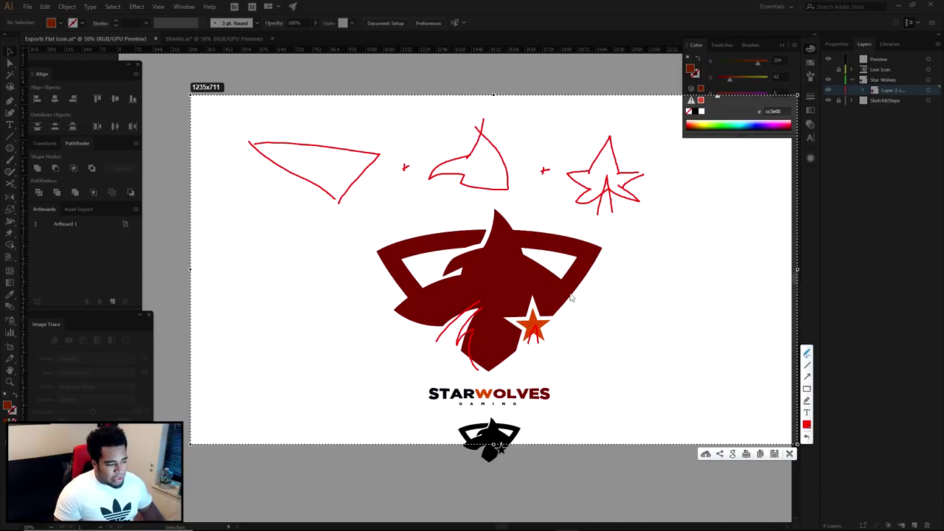
left_click_drag(422, 284, 400, 297)
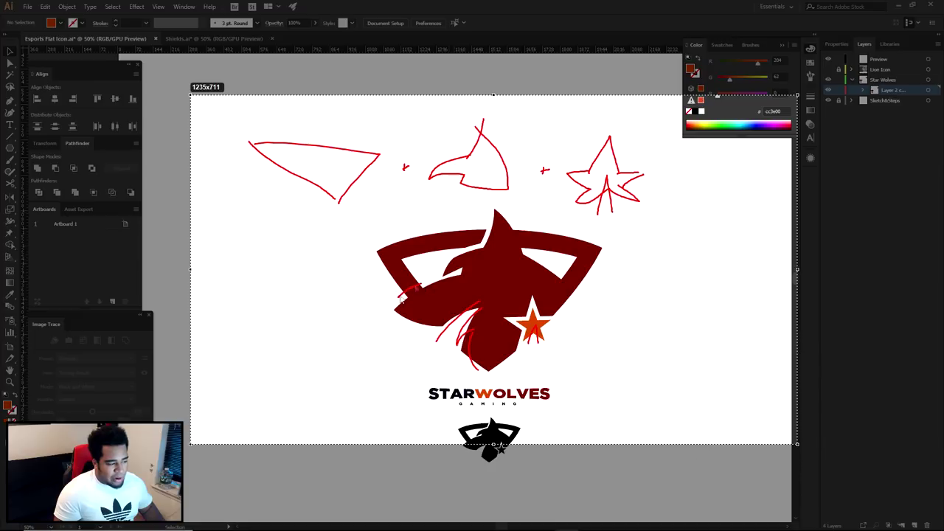
left_click_drag(559, 271, 590, 295)
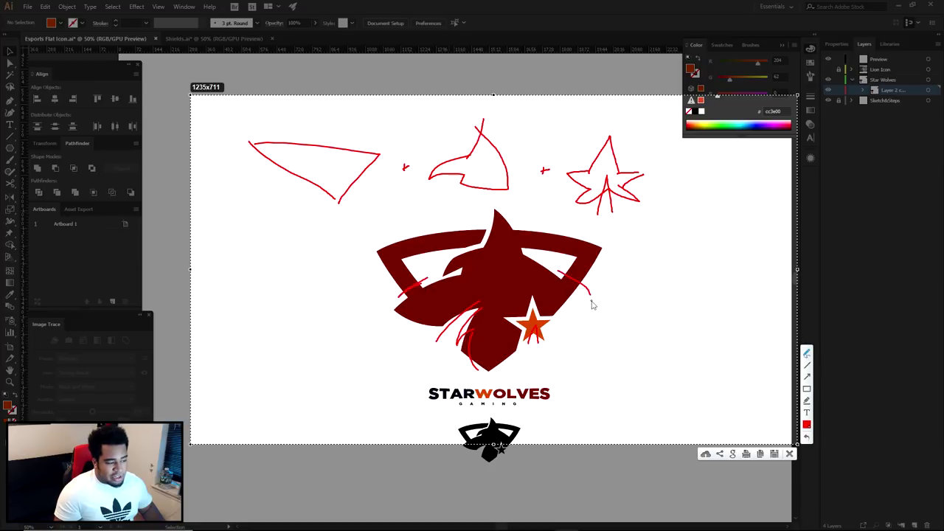
left_click(790, 453)
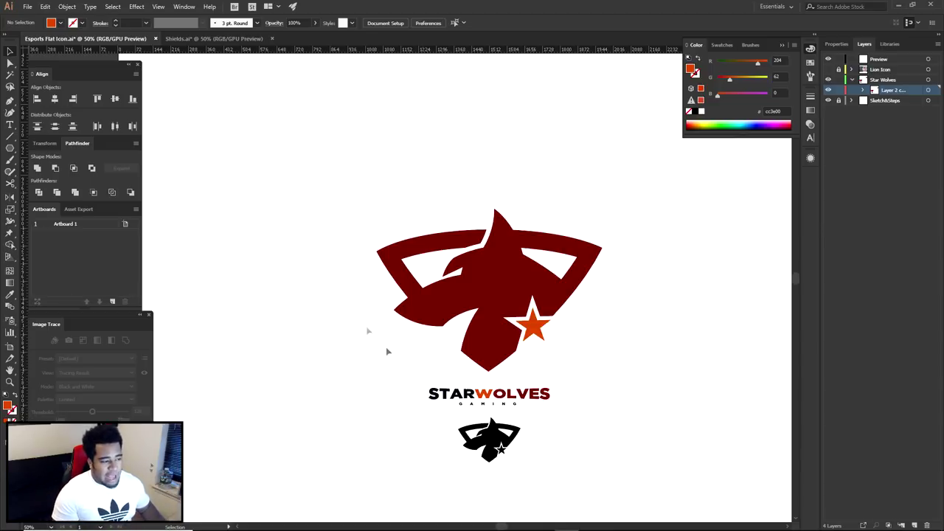
Step: Capture the artboard area and trace the shield's top and right edges and the wolf's snout in cyan
left_click_drag(599, 207, 596, 207)
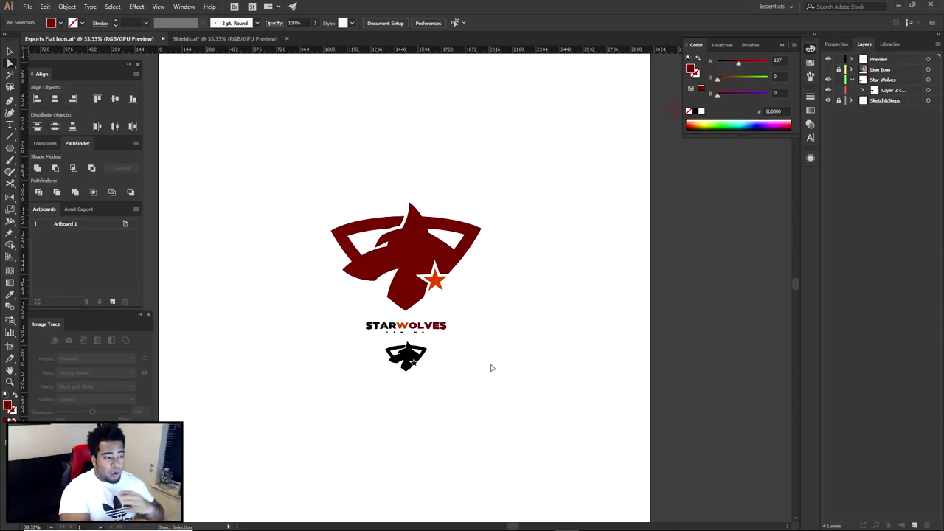
left_click_drag(493, 367, 528, 356)
key("shift+o")
left_click_drag(225, 57, 698, 487)
left_click_drag(601, 409, 598, 411)
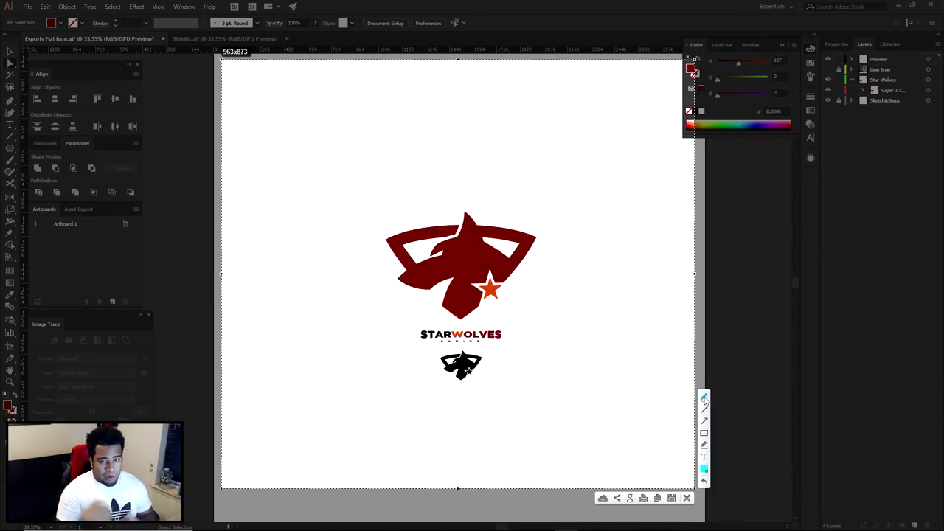
left_click(704, 398)
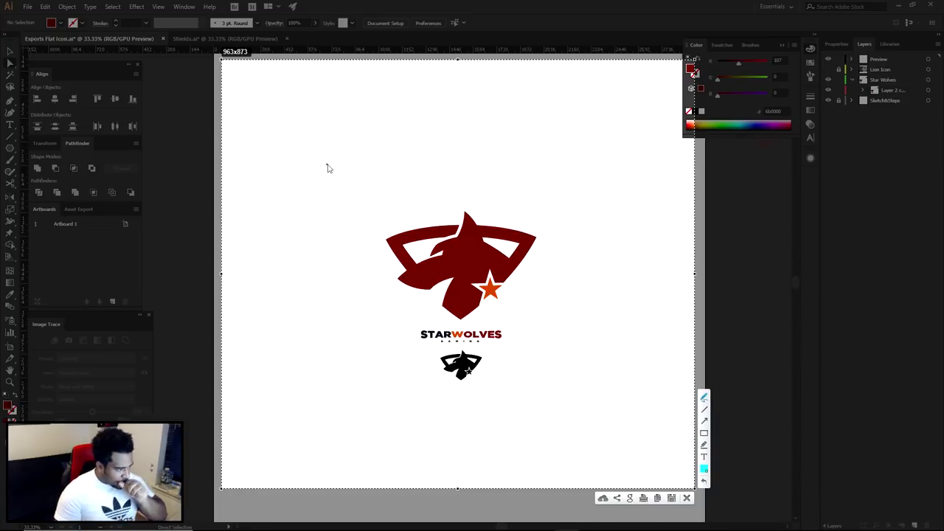
mouse_move(386, 239)
left_mouse_down()
mouse_move(471, 226)
mouse_move(534, 236)
mouse_move(499, 292)
mouse_move(461, 318)
left_mouse_up()
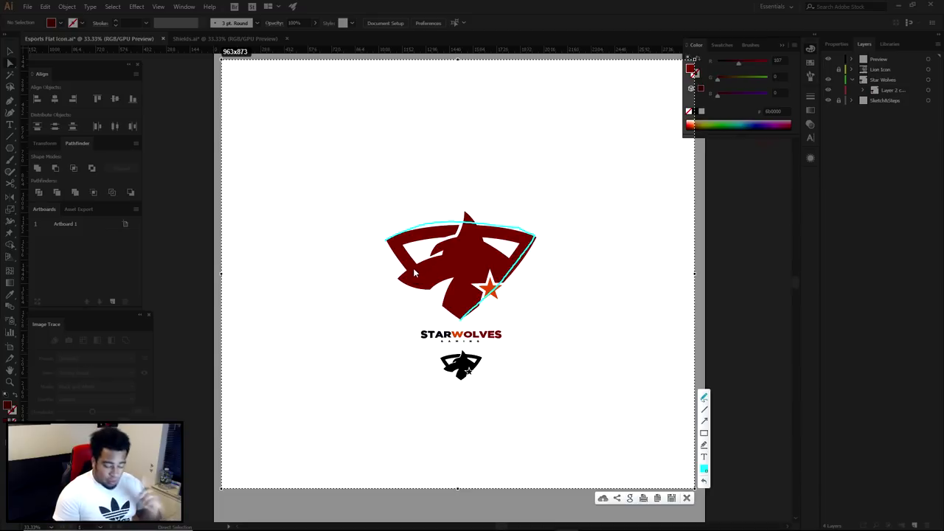
left_click_drag(398, 279, 441, 254)
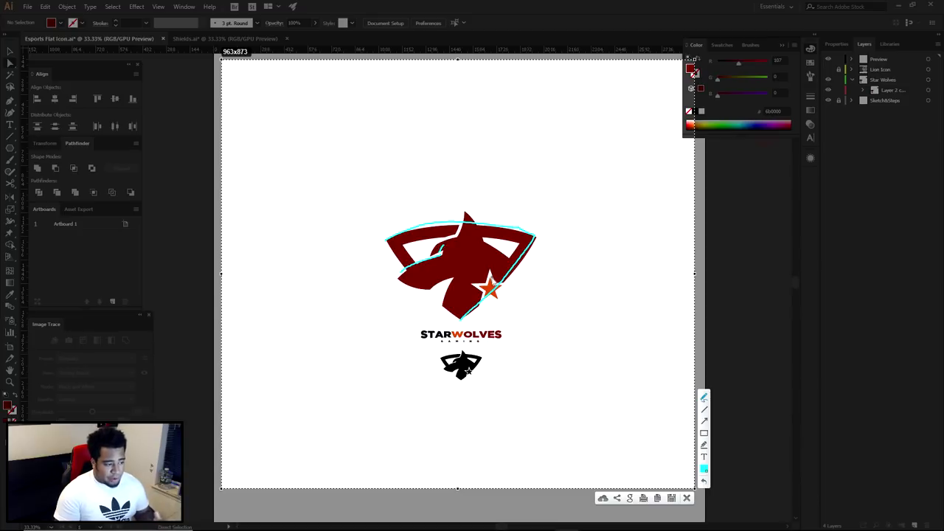
Step: Sketch a cyan shield and a wolf head above the logo, with a plus sign after each
left_click_drag(246, 103, 321, 102)
mouse_move(245, 102)
left_mouse_down()
mouse_move(313, 167)
mouse_move(355, 108)
left_mouse_up()
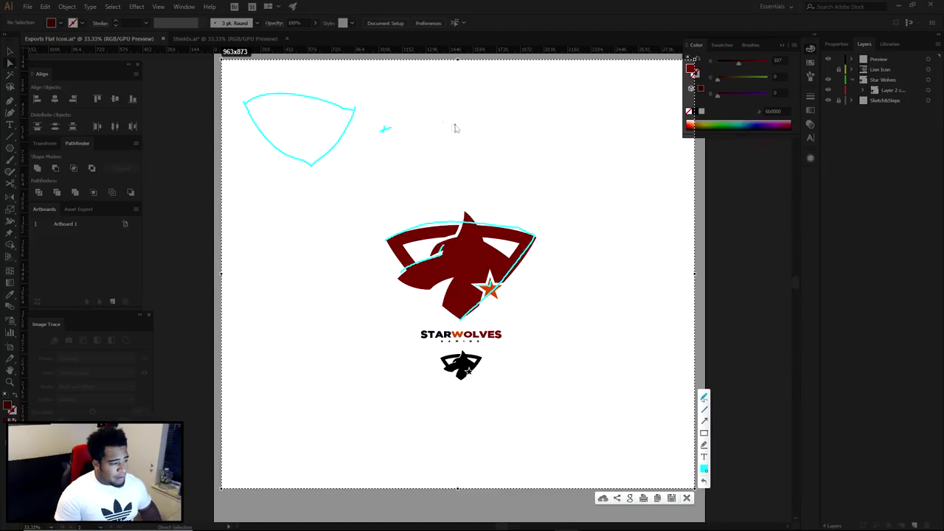
mouse_move(432, 115)
left_mouse_down()
mouse_move(449, 76)
mouse_move(485, 136)
mouse_move(441, 162)
mouse_move(421, 134)
mouse_move(435, 114)
mouse_move(448, 116)
mouse_move(396, 154)
mouse_move(430, 143)
left_mouse_up()
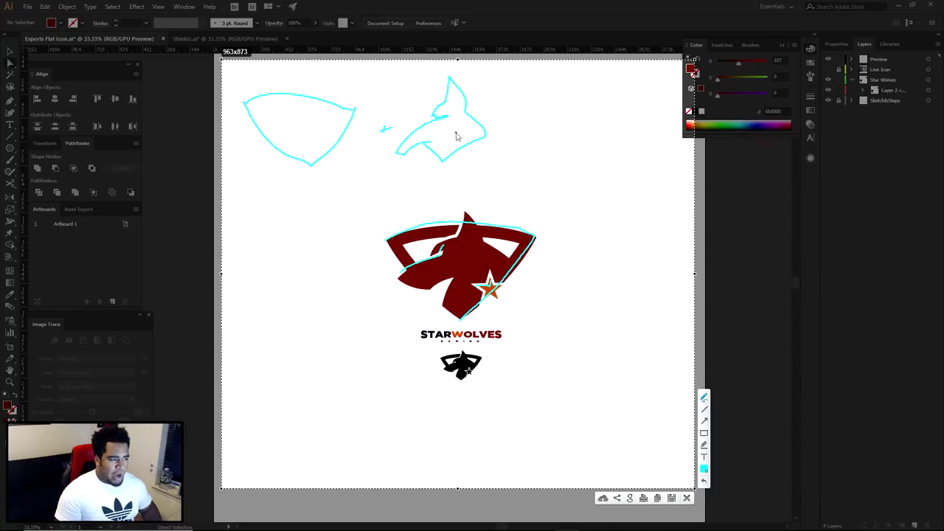
left_click(505, 127)
left_click_drag(508, 123, 509, 129)
Step: Sketch a cyan star and crossing lines beside the wolf head sketch, and discard the annotated capture
left_click_drag(587, 94, 576, 116)
mouse_move(587, 95)
left_mouse_down()
mouse_move(575, 124)
mouse_move(596, 123)
mouse_move(555, 126)
mouse_move(614, 118)
left_mouse_up()
mouse_move(552, 120)
left_mouse_down()
mouse_move(612, 119)
mouse_move(565, 139)
mouse_move(604, 148)
mouse_move(613, 121)
left_mouse_up()
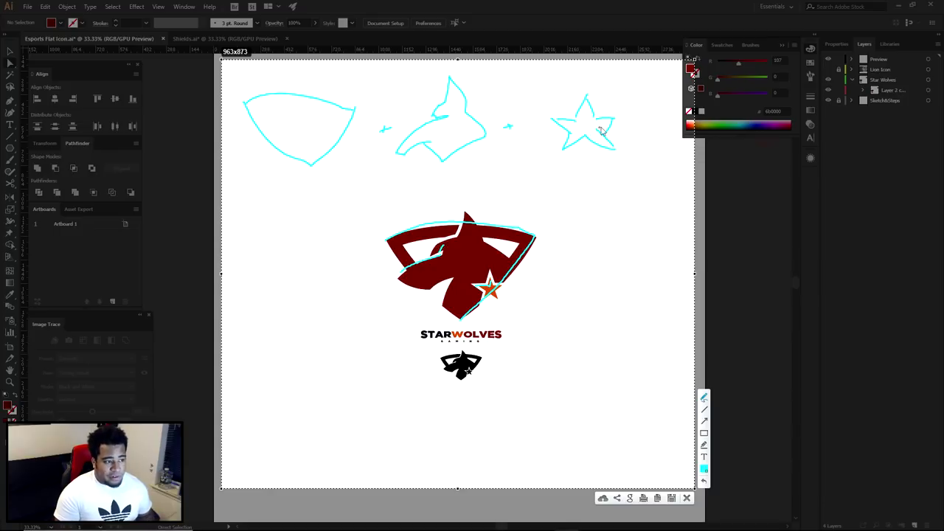
mouse_move(655, 119)
left_mouse_down()
mouse_move(655, 171)
mouse_move(638, 155)
mouse_move(662, 148)
mouse_move(618, 189)
left_mouse_up()
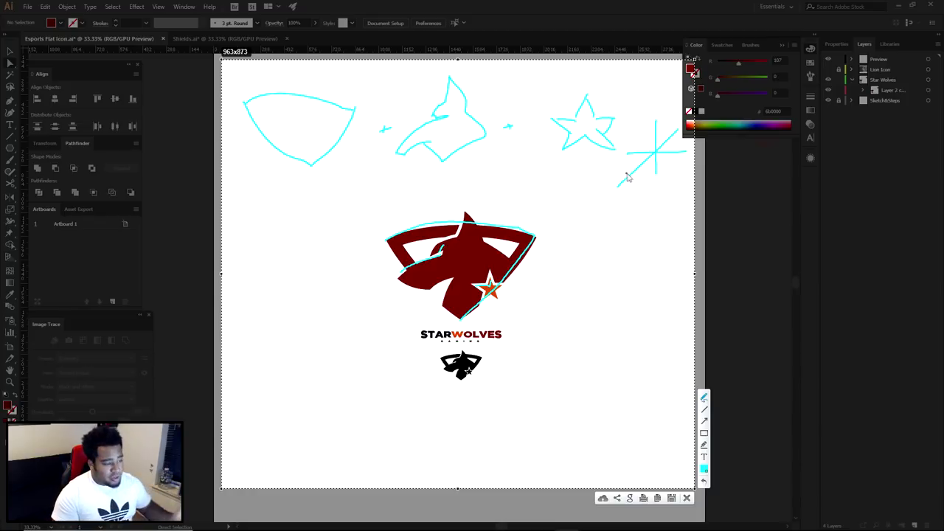
left_click(686, 498)
Step: Draw a thin closed wedge with the Pen tool across the base of the orange star's lower-left arm
key("p")
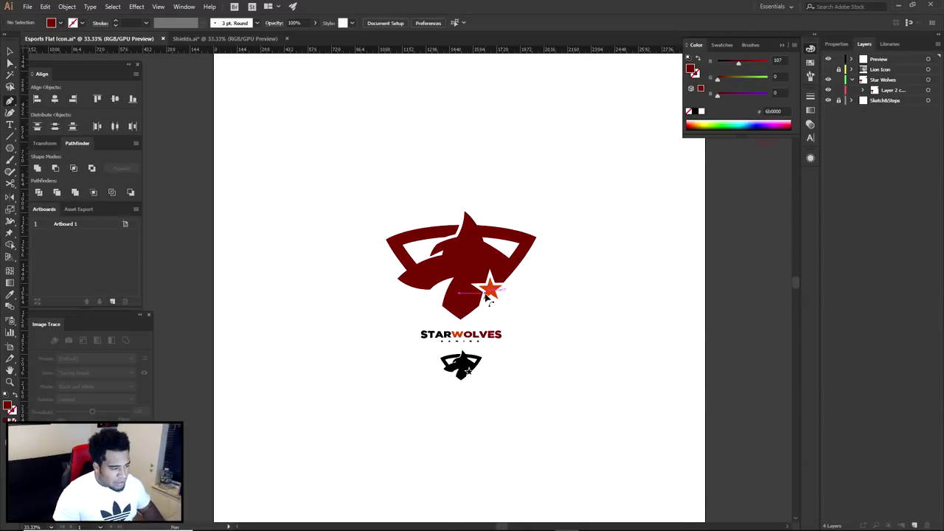
scroll(486, 293, "up", 7)
left_click(475, 244)
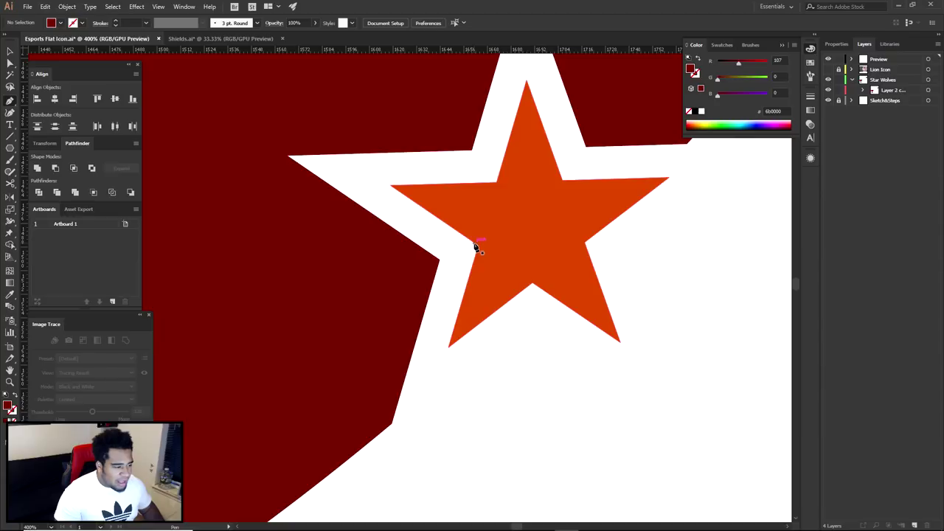
mouse_move(553, 303)
left_mouse_down()
mouse_move(544, 315)
mouse_move(539, 307)
left_mouse_up()
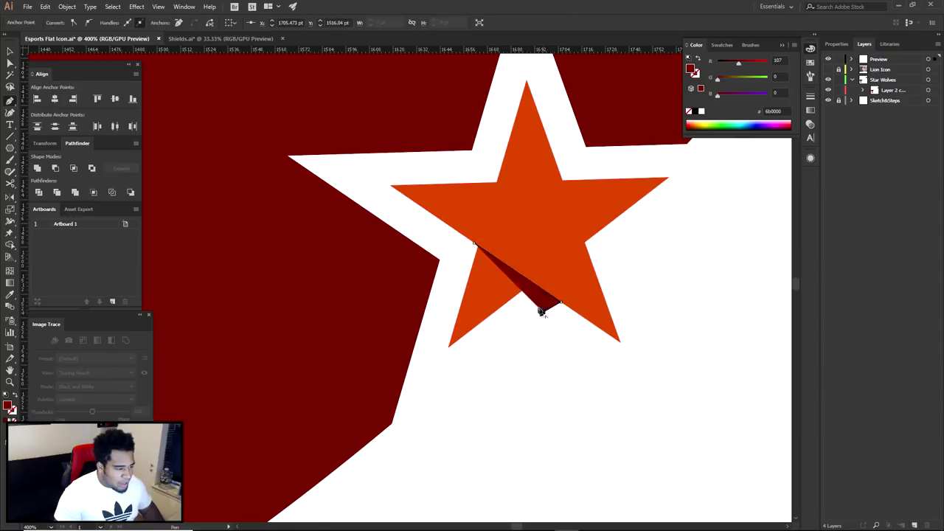
left_click_drag(447, 243, 474, 245)
left_click(474, 243)
Step: Cut the wedge out of the orange star with Shape Builder to separate its lower-left arm
key("a")
left_click_drag(562, 344, 558, 312)
key("shift+m")
key("a")
left_click(558, 328)
key("ctrl+1")
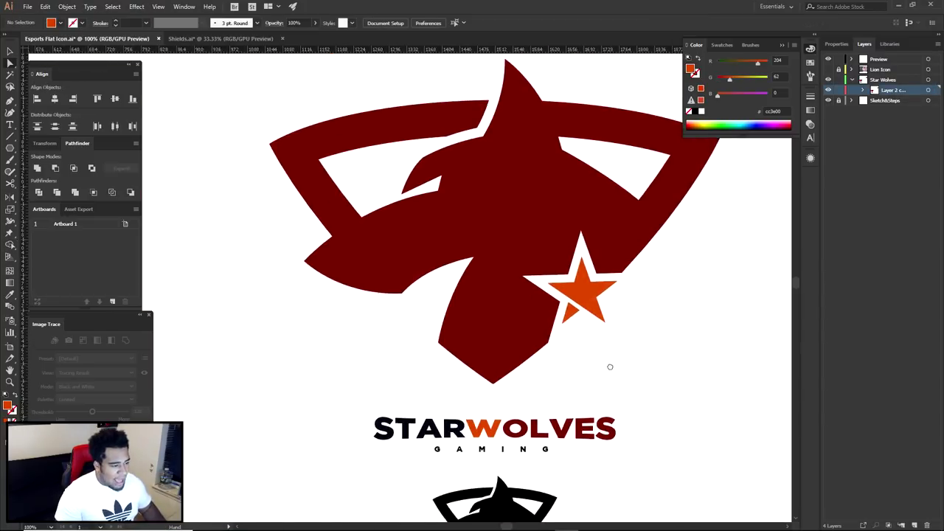
left_click_drag(609, 365, 550, 392)
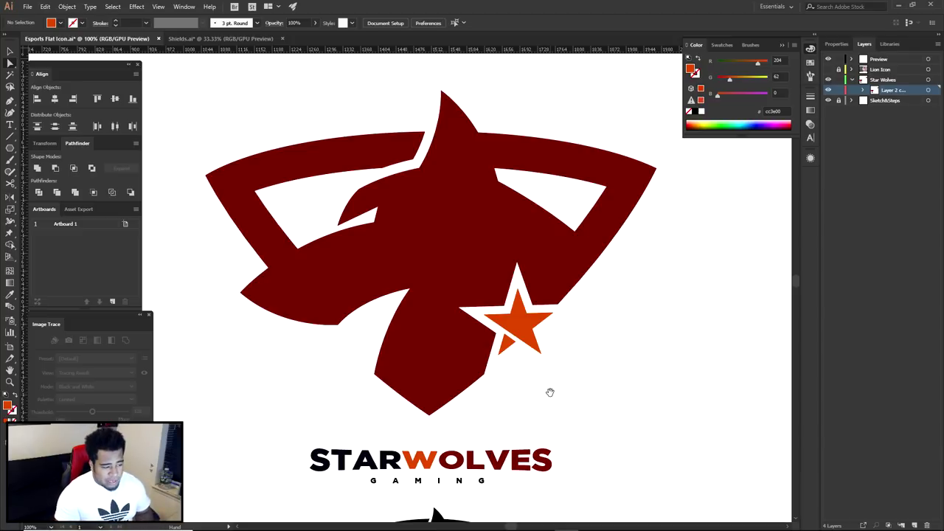
Step: Draw a thin closed wedge with the Pen tool from the star's top tip to its lower-right tip, crossing the right arm's base
key("p")
scroll(532, 313, "up", 4)
left_click(475, 215)
left_click(568, 474)
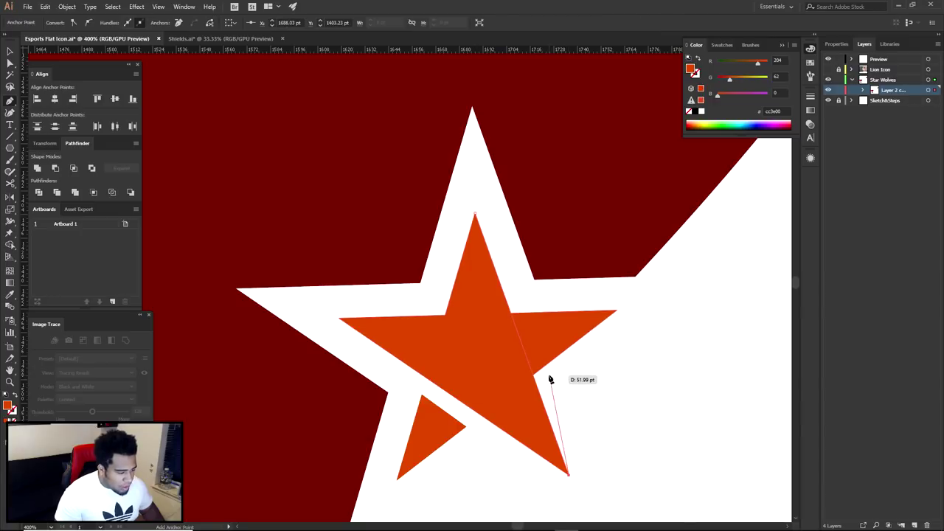
left_click(551, 376)
left_click(515, 280)
Step: Cut the wedge out of the orange star with Shape Builder to separate its right arm
key("a")
key("shift+m")
left_click_drag(519, 305, 550, 399)
key("a")
left_click(572, 392)
scroll(574, 395, "down", 3)
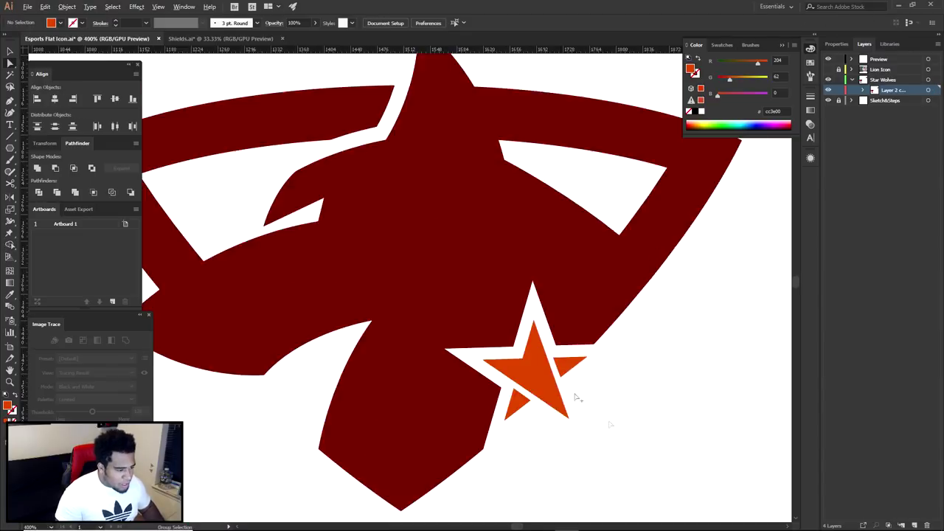
scroll(577, 398, "down", 6)
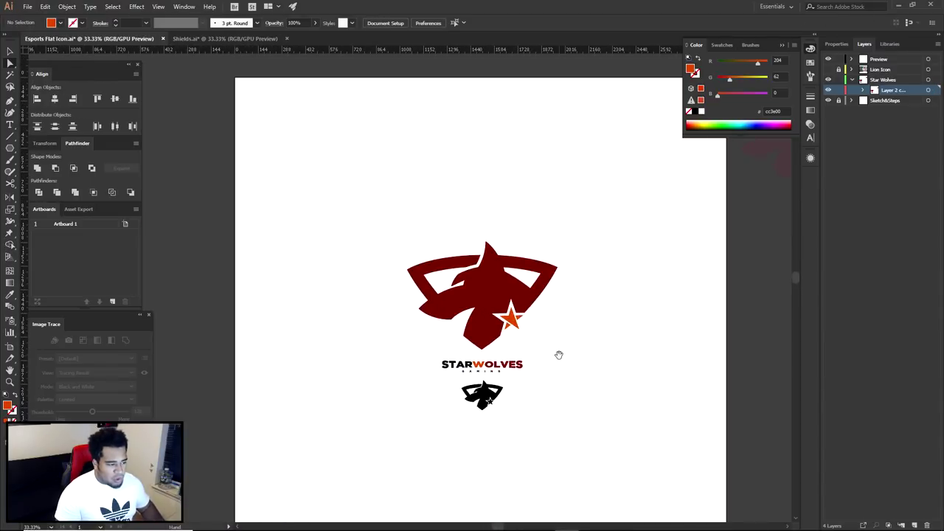
scroll(549, 353, "up", 1)
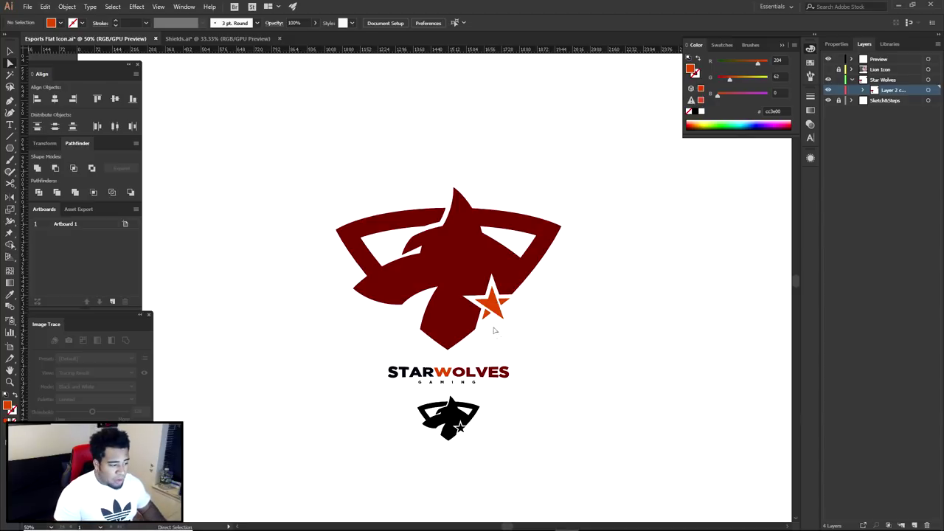
scroll(433, 375, "up", 1)
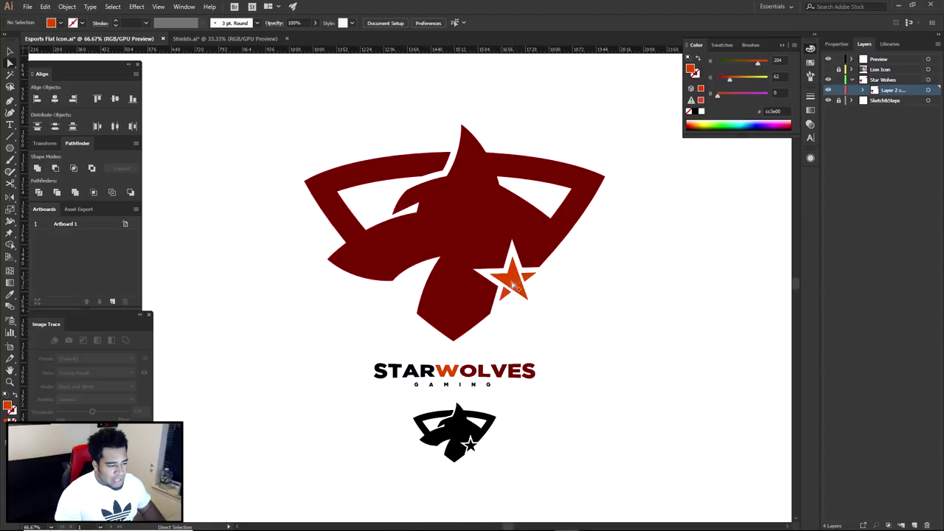
scroll(505, 292, "up", 2)
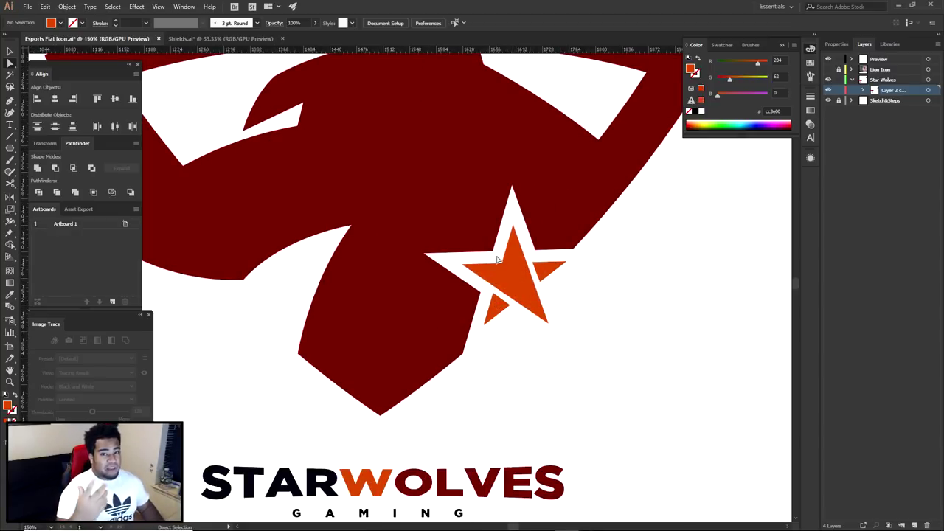
Step: Try moving the main piece of the orange star away from the logo, and undo the move
left_click_drag(518, 273, 678, 475)
key("ctrl+z")
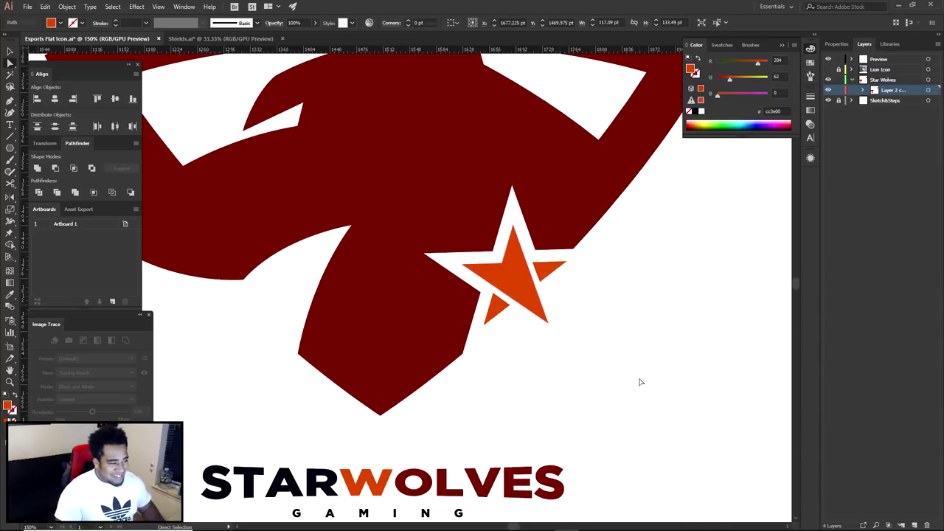
scroll(640, 382, "down", 2)
left_click_drag(643, 385, 629, 332)
left_click_drag(609, 336, 608, 344)
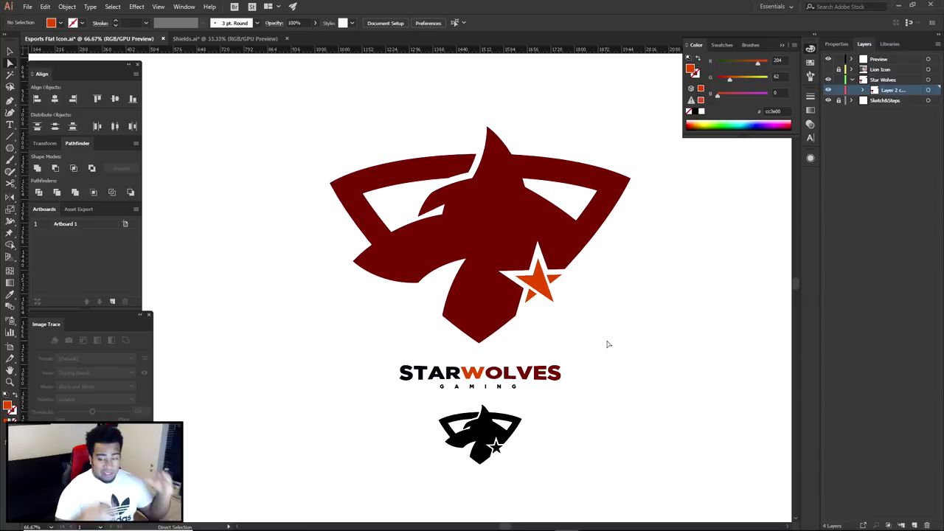
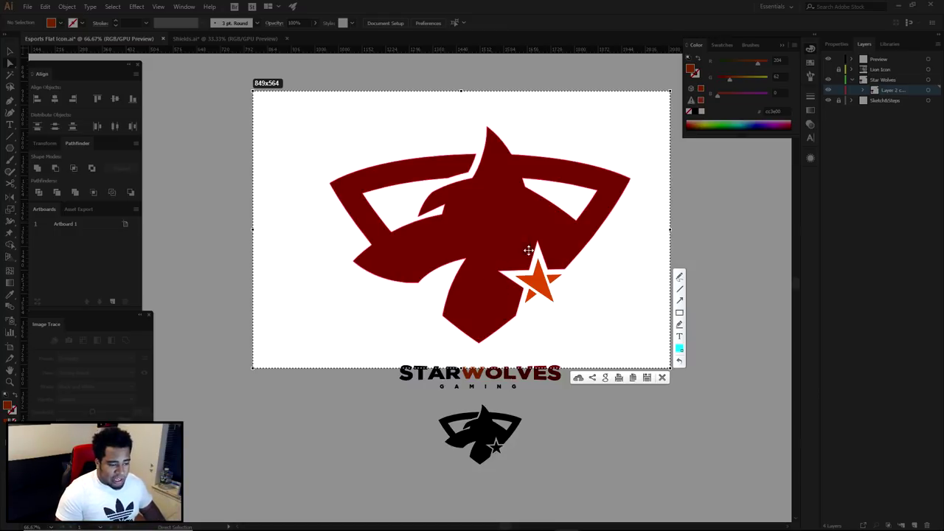
Step: Mark up a screen capture of the logo with the shield's right-hand curve and strokes across the wolf's neck, and discard the capture
left_click(679, 276)
mouse_move(626, 179)
left_mouse_down()
mouse_move(593, 246)
mouse_move(481, 339)
left_mouse_up()
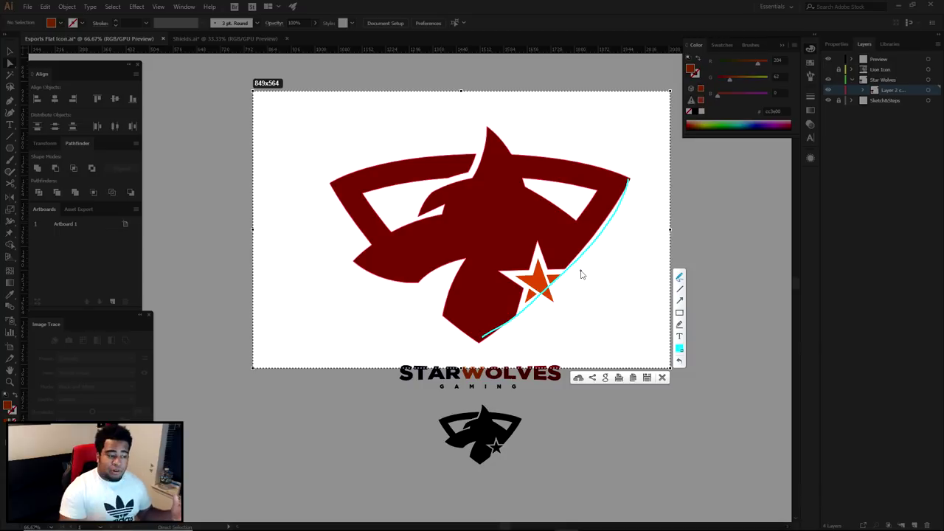
mouse_move(594, 282)
left_mouse_down()
mouse_move(514, 247)
mouse_move(469, 236)
left_mouse_up()
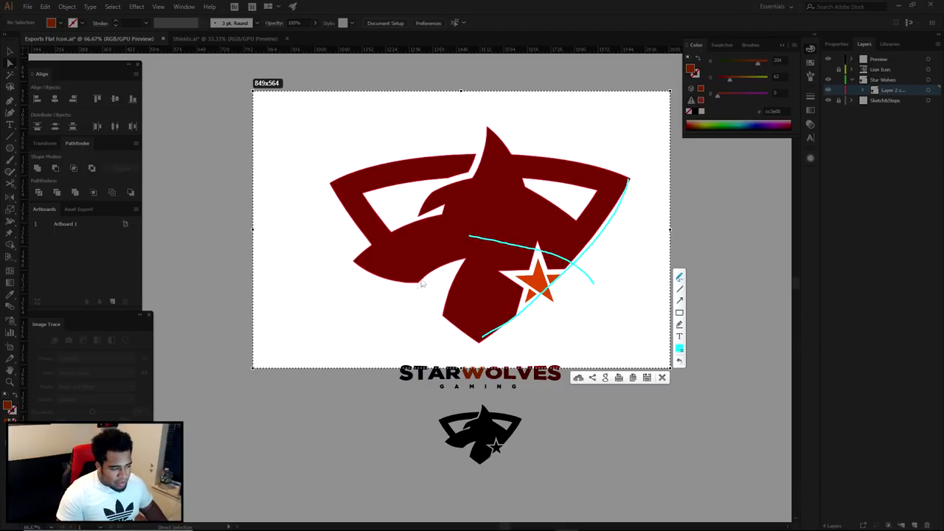
key("ctrl+z")
mouse_move(590, 278)
left_mouse_down()
mouse_move(485, 248)
mouse_move(617, 280)
mouse_move(488, 234)
mouse_move(634, 266)
mouse_move(507, 223)
left_mouse_up()
key("ctrl+z")
mouse_move(614, 247)
left_mouse_down()
mouse_move(541, 230)
mouse_move(639, 250)
left_mouse_up()
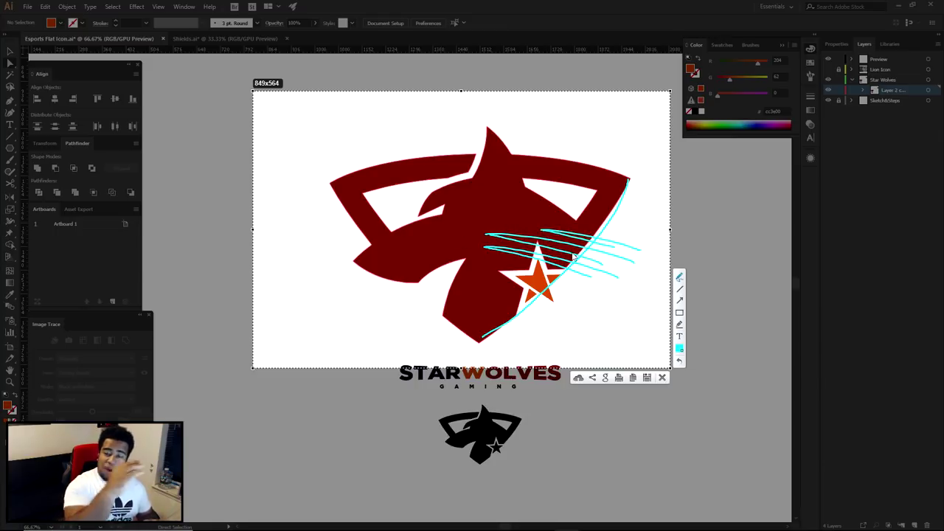
left_click(662, 376)
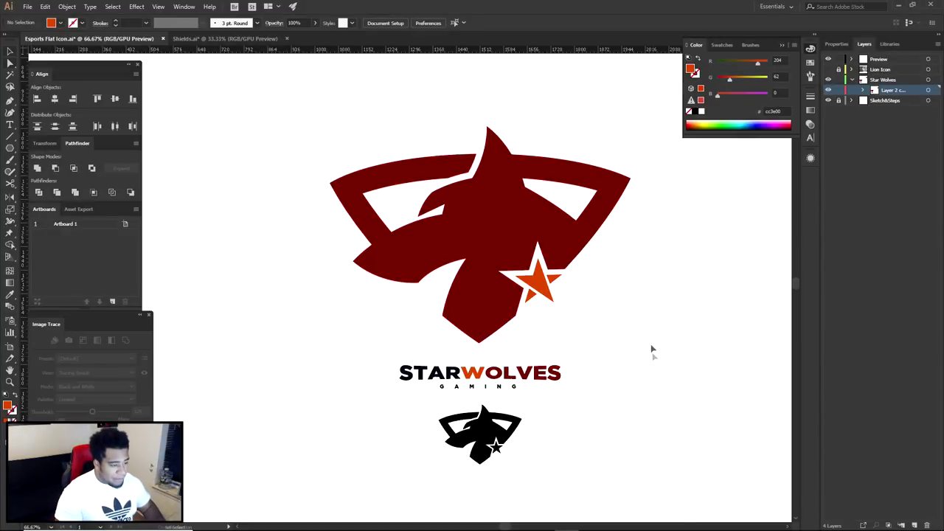
Step: Show the Lion Icon layer with the lion reference photo beside the Star Wolves logo
key("ctrl+minus")
key("ctrl+minus")
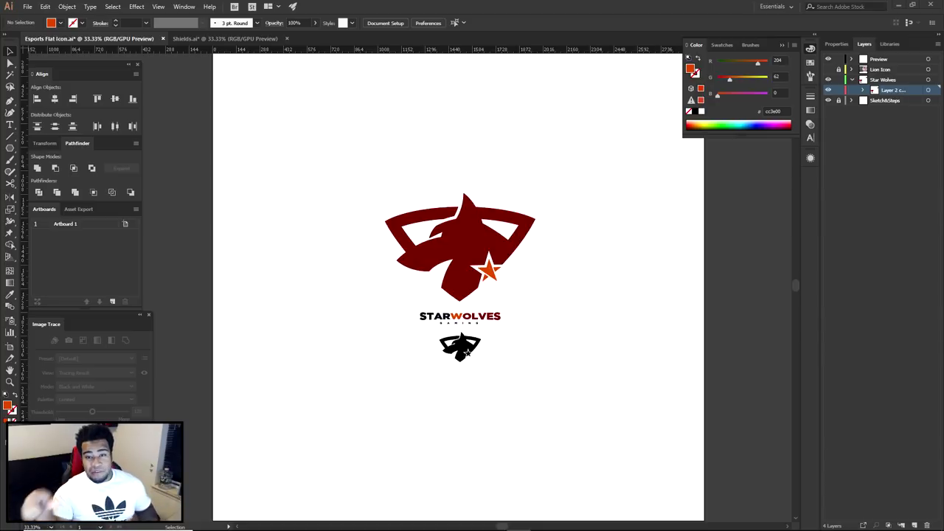
left_click(827, 69)
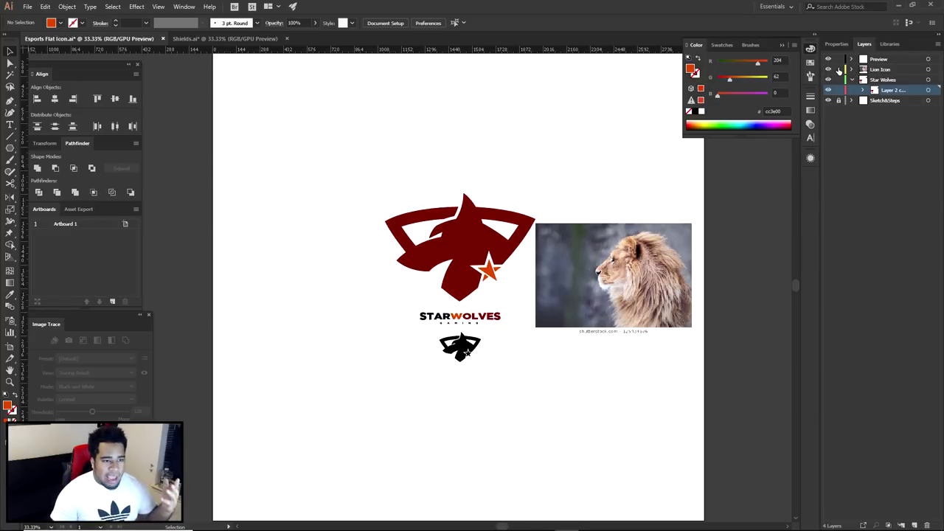
Step: Move the Preview layer's red lion silhouette up and to the left, and hide and lock it with Layer 10 active
left_click(850, 59)
left_click(827, 80)
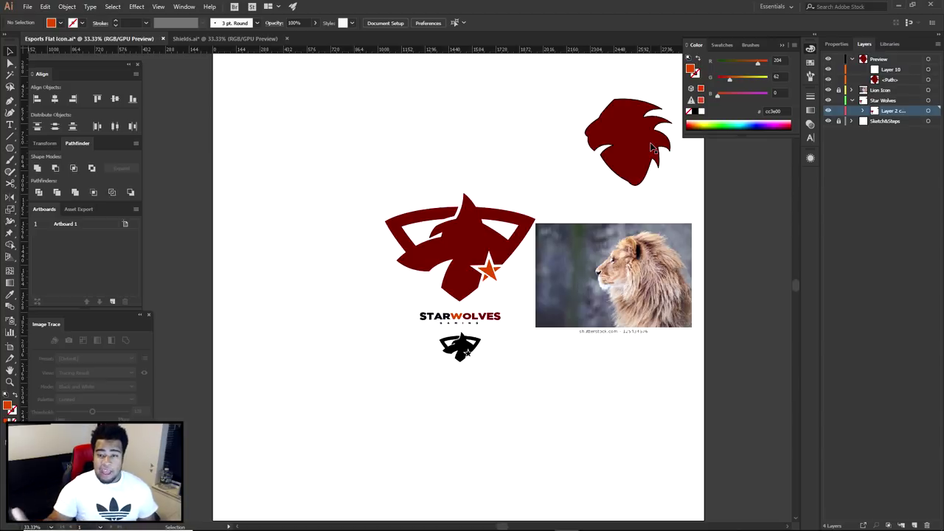
left_click_drag(625, 133, 581, 101)
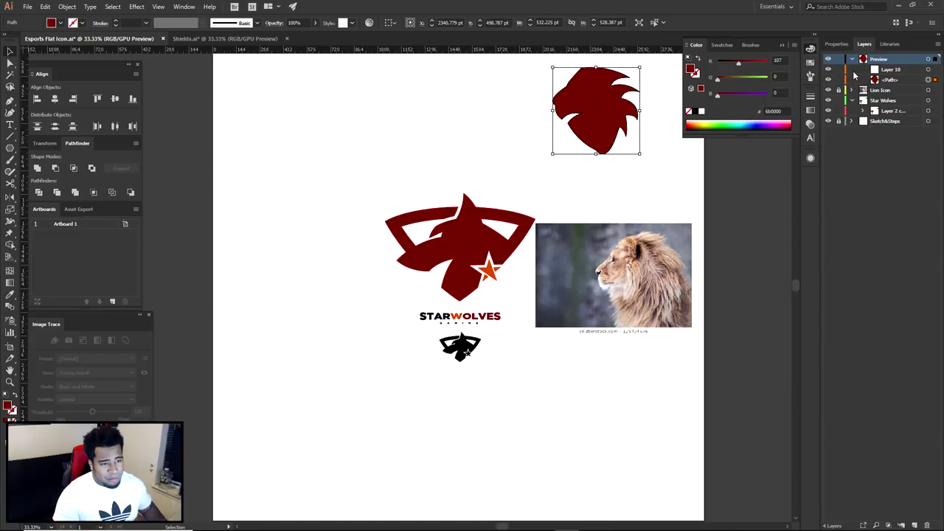
left_click(828, 80)
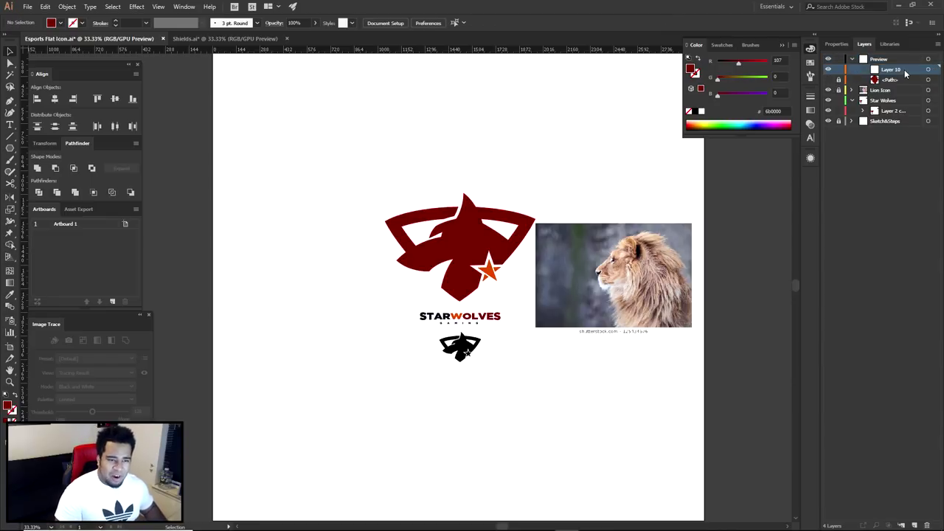
Step: Examine the lion's face profile and mane in the reference photo up close, with the Pen tool ready
key("p")
scroll(640, 261, "up", 5)
left_click_drag(624, 243, 600, 258)
scroll(472, 200, "down", 3)
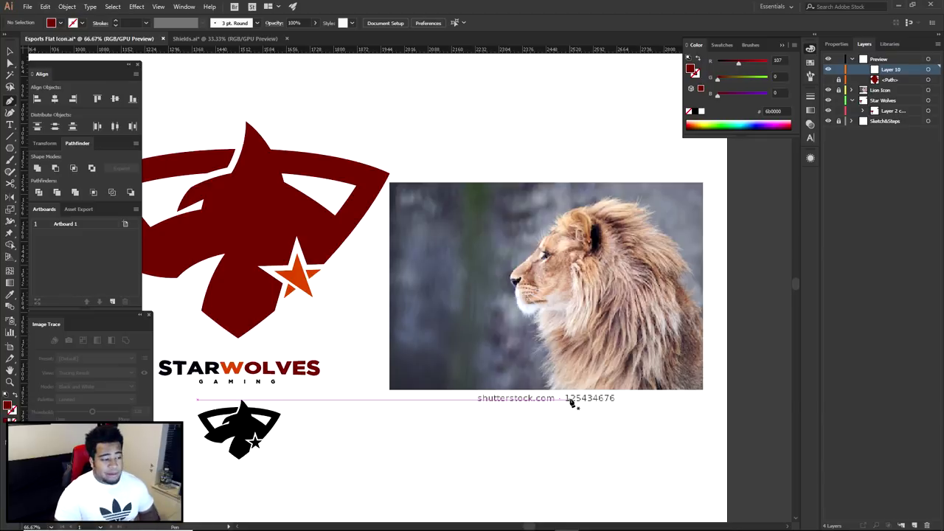
scroll(557, 244, "up", 4)
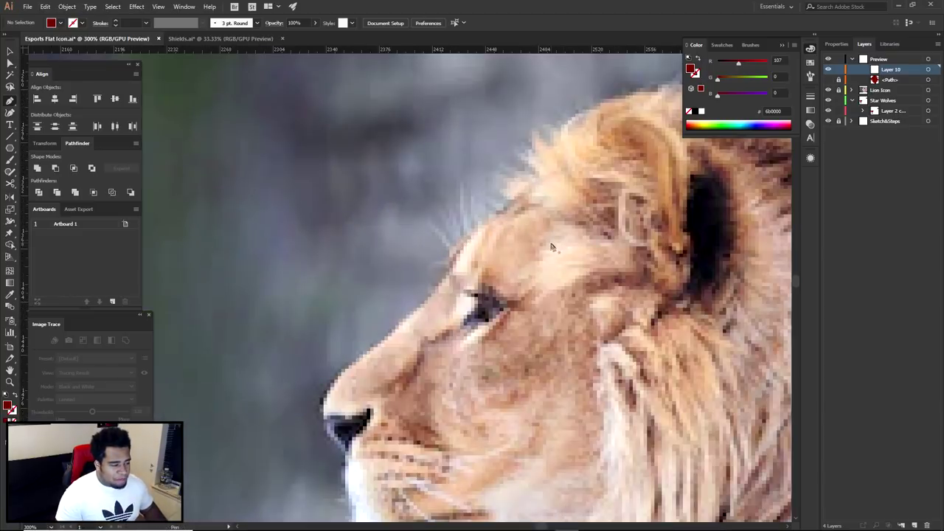
scroll(552, 248, "down", 4)
scroll(536, 255, "up", 3)
scroll(536, 256, "down", 2)
Step: Take a screen capture covering the lion's head and mane for freehand markup
key("Print")
right_click(479, 228)
left_click(545, 297)
scroll(546, 297, "down", 1)
key("Print")
left_click_drag(219, 25, 781, 494)
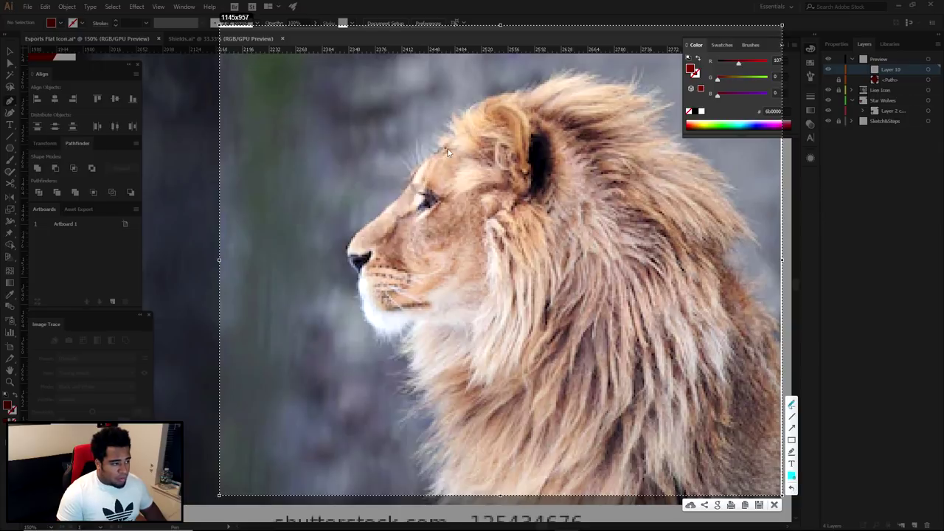
Step: Sketch the lion's brow, nose, mouth, chin and throat contours with tick marks on the screen capture, and discard it
left_click_drag(461, 142, 404, 194)
mouse_move(400, 157)
left_mouse_down()
mouse_move(404, 195)
mouse_move(350, 246)
mouse_move(353, 271)
left_mouse_up()
left_click_drag(331, 242, 341, 242)
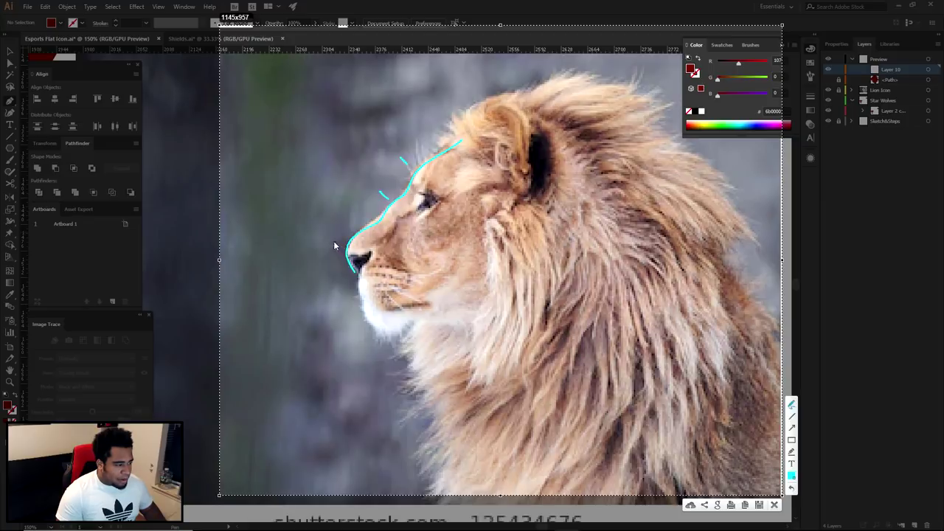
mouse_move(355, 274)
left_mouse_down()
mouse_move(383, 274)
mouse_move(356, 280)
mouse_move(398, 329)
mouse_move(373, 341)
mouse_move(447, 315)
left_mouse_up()
left_click_drag(404, 334, 407, 344)
left_click_drag(447, 318, 414, 365)
left_click_drag(417, 375, 435, 395)
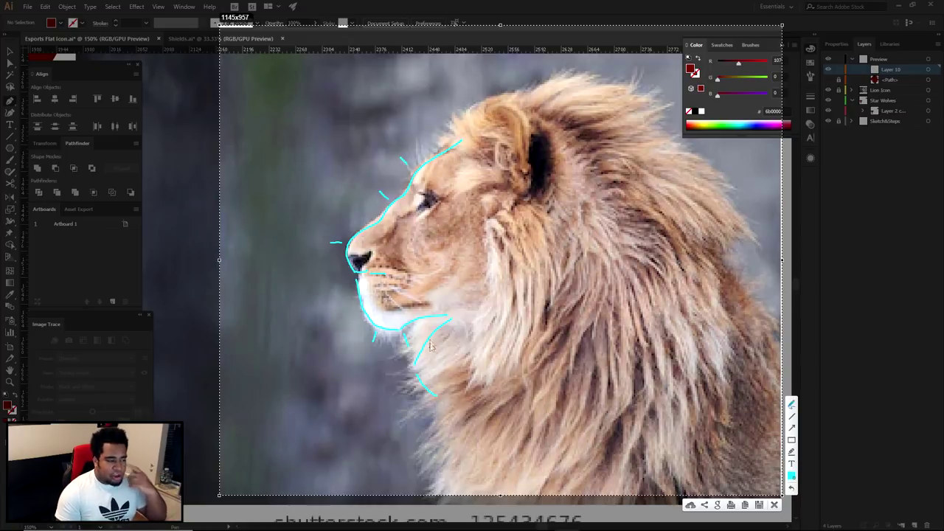
left_click(775, 505)
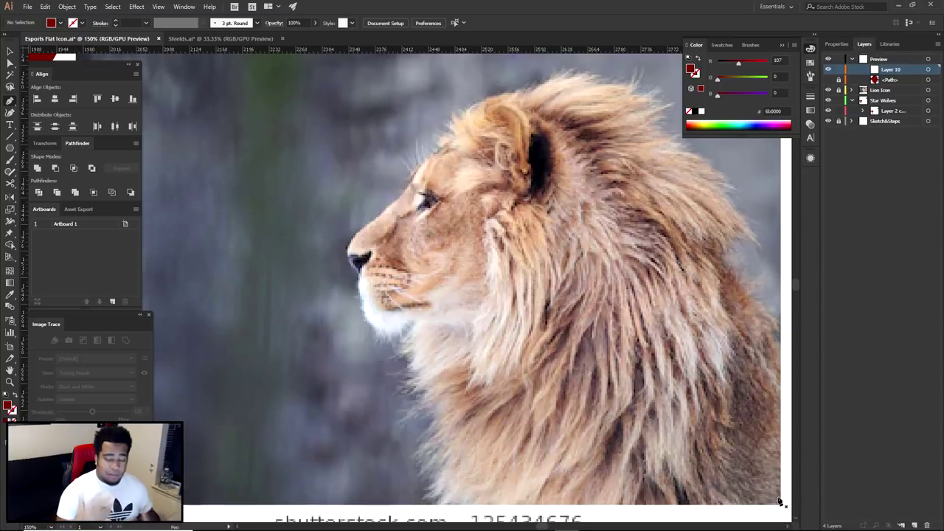
Step: Trace the lion's profile with the Pen tool from the forehead over the brow and nose to the mouth
left_click_drag(430, 210, 540, 241)
scroll(538, 222, "up", 1)
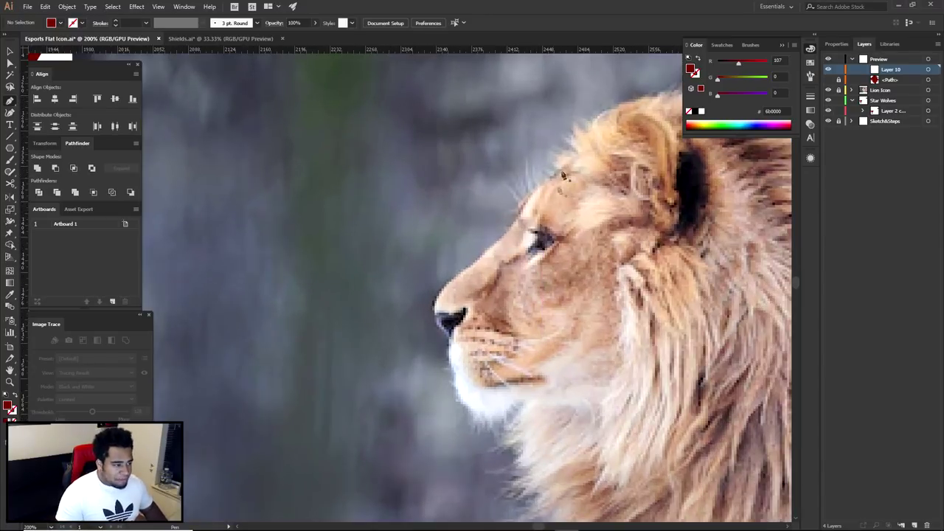
left_click(605, 146)
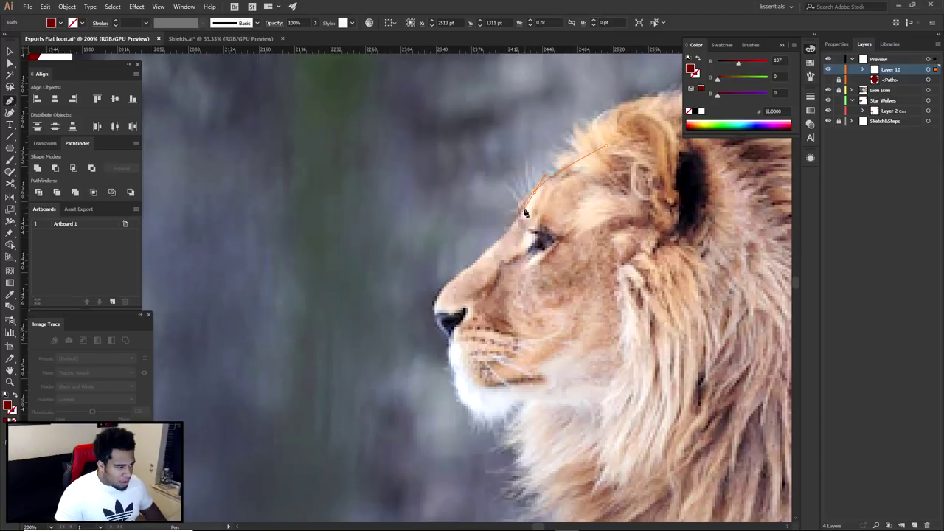
left_click(534, 194)
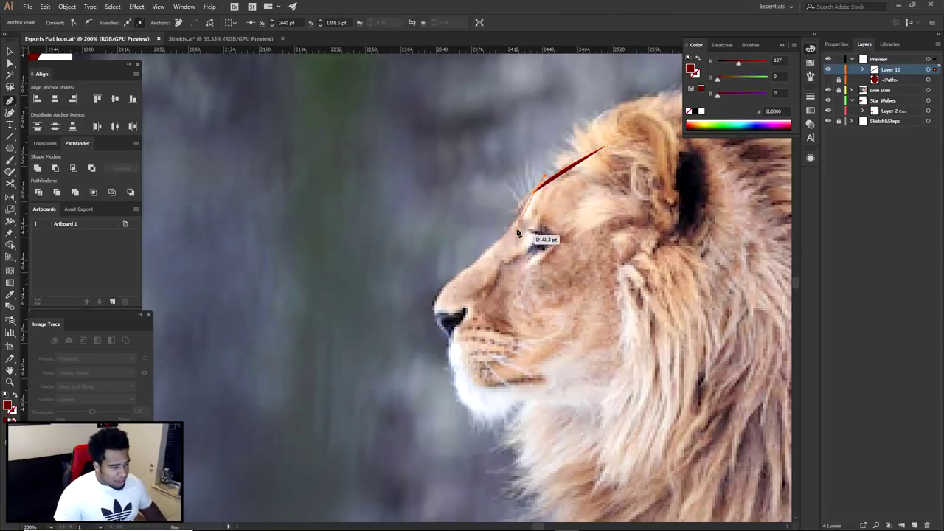
left_click(518, 221)
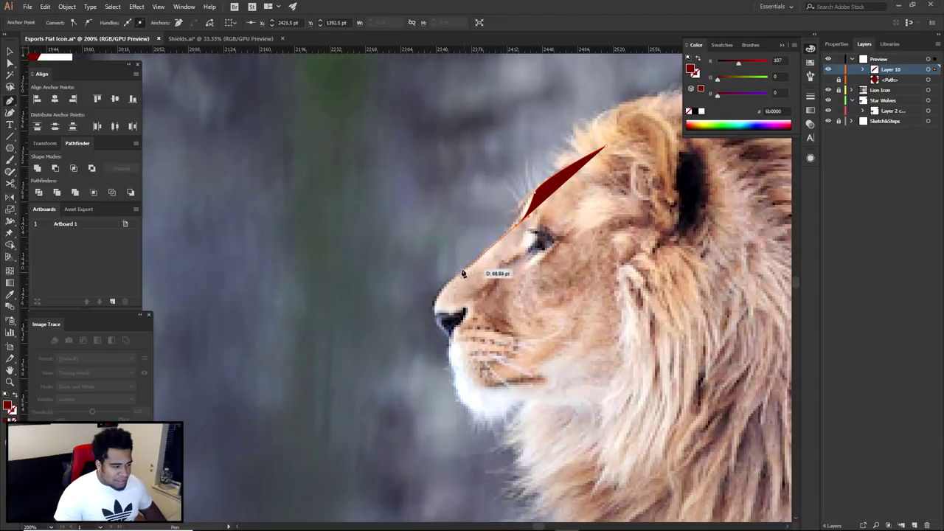
left_click_drag(449, 343, 511, 383)
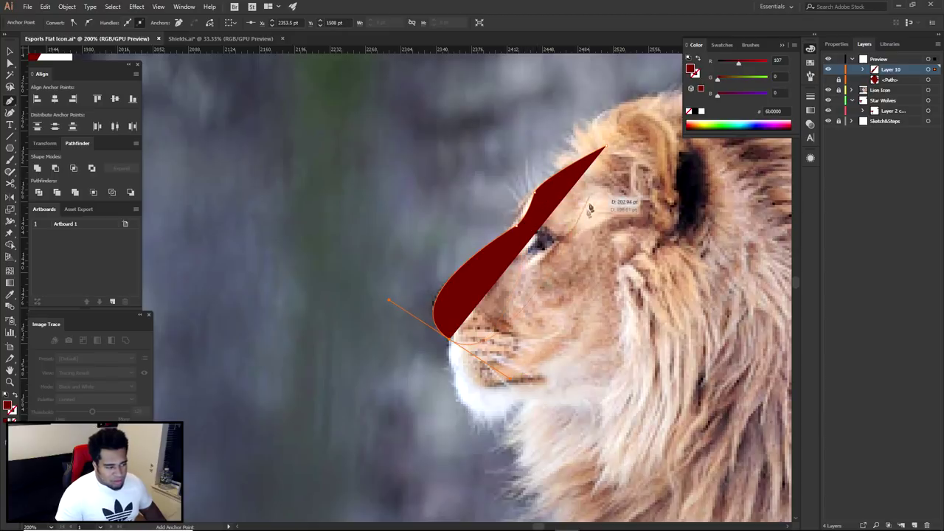
Step: Extend the path around the lion's muzzle to the bottom of the chin, ending in a corner anchor without an outgoing handle
left_click_drag(491, 371, 469, 235)
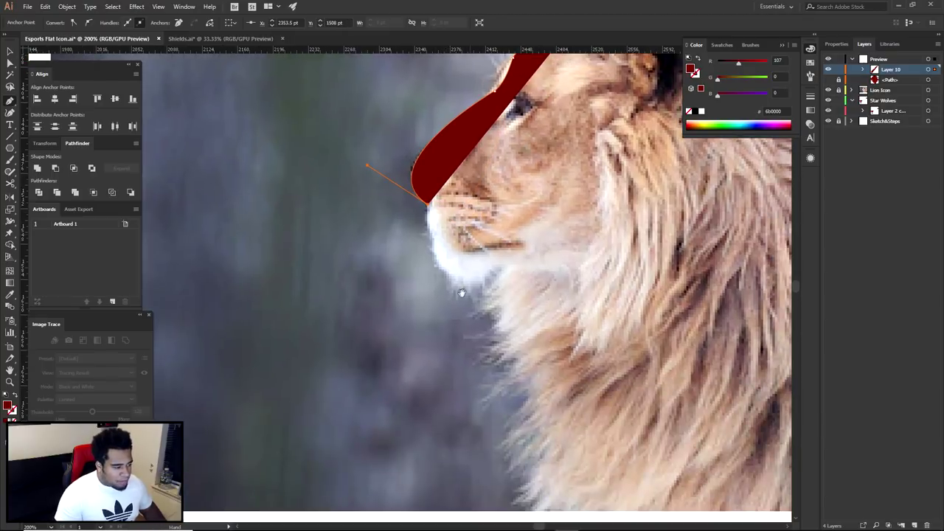
left_click_drag(493, 267, 537, 222)
key("ctrl+z")
mouse_move(467, 284)
left_mouse_down()
mouse_move(511, 305)
mouse_move(477, 290)
left_mouse_up()
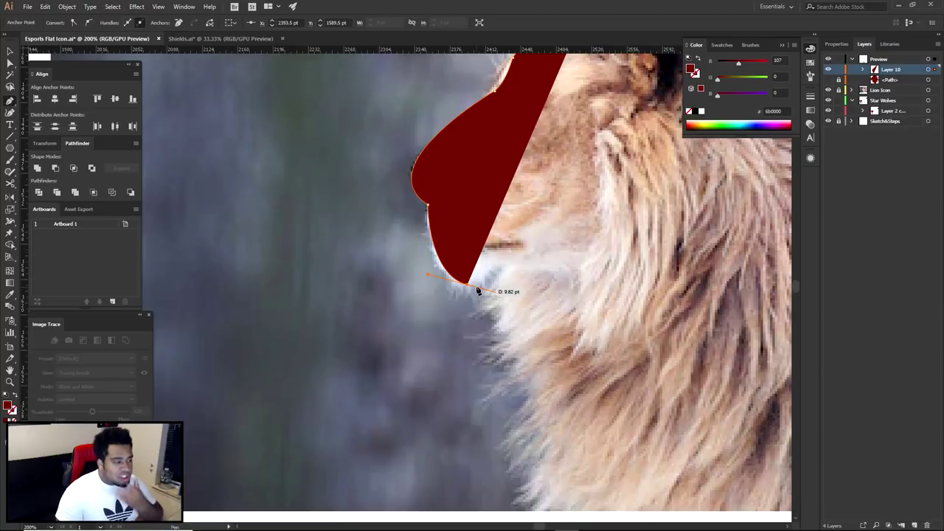
left_click(467, 286)
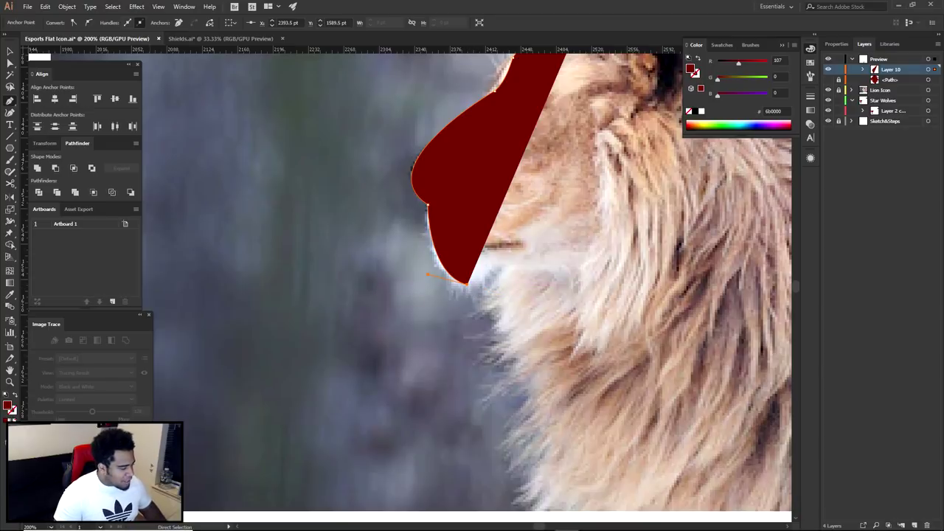
Step: Remove the path's fill and draw the curved jawline from the chin back to the mane
left_click(14, 421)
left_click_drag(500, 285, 490, 370)
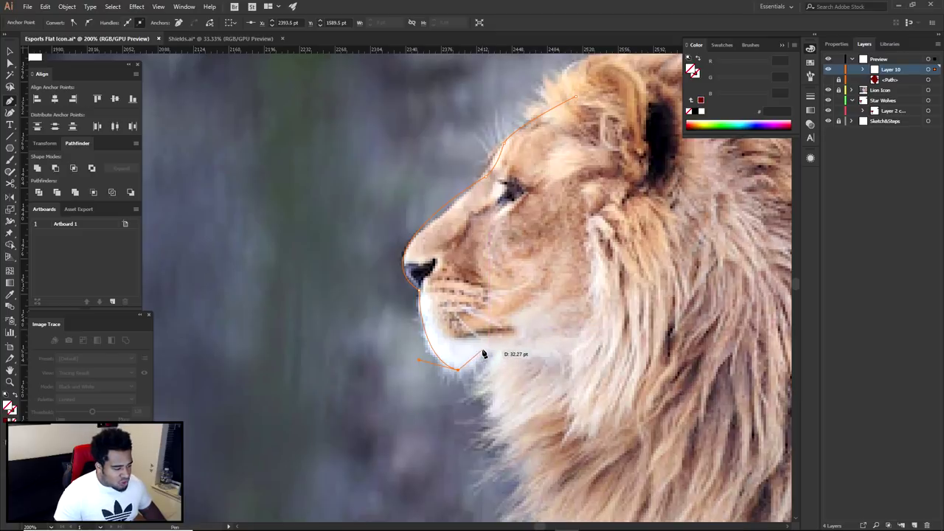
left_click_drag(575, 347, 654, 379)
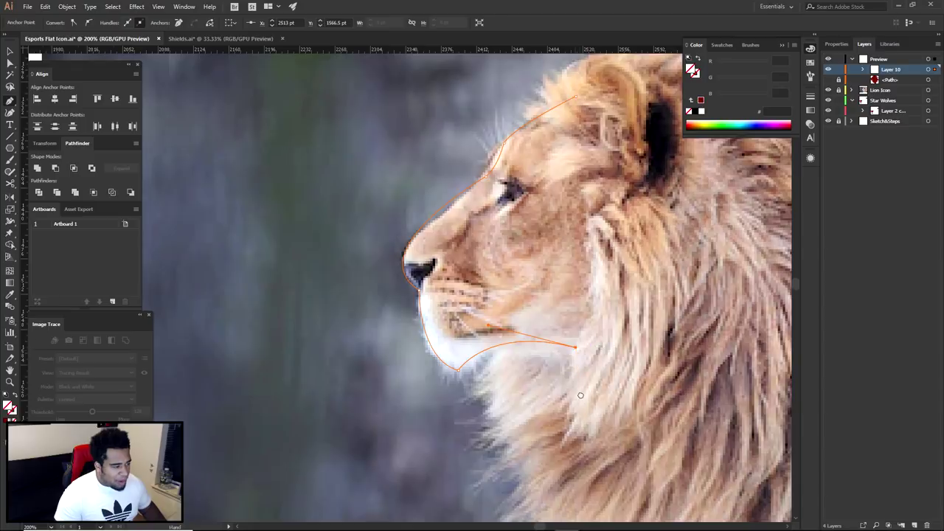
Step: Continue the path from the jaw back around the throat and down the front of the mane to the lower chest
left_click_drag(580, 396, 515, 329)
left_click_drag(423, 344, 421, 376)
left_click_drag(425, 317, 407, 298)
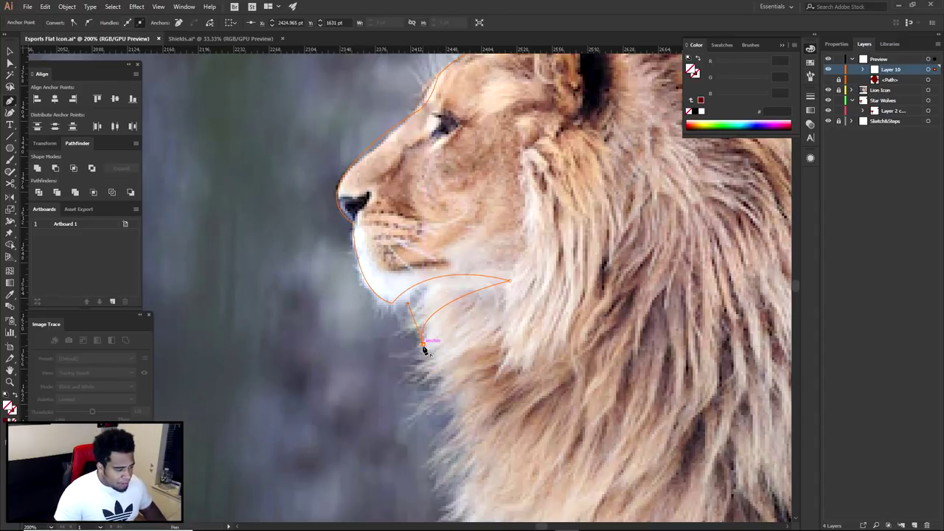
left_click(423, 344)
scroll(424, 345, "down", 2)
left_click_drag(511, 399, 567, 404)
left_click(511, 400)
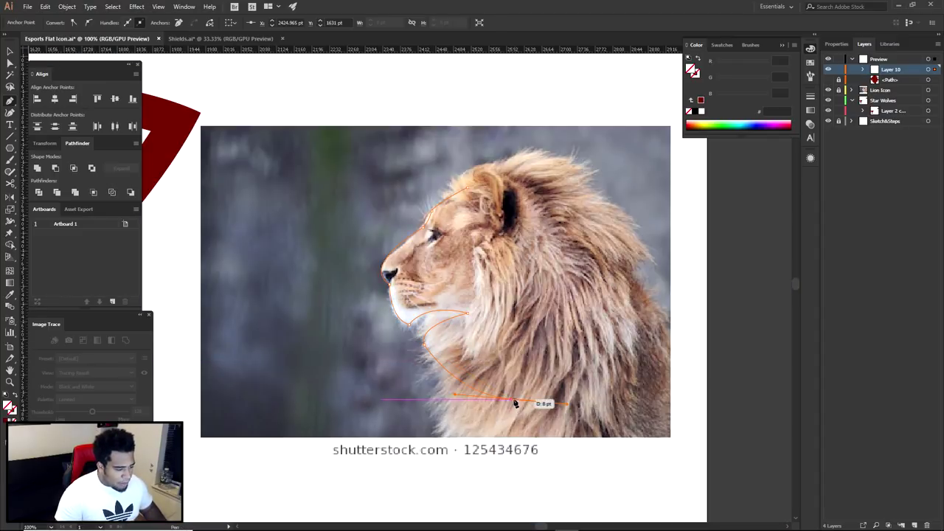
Step: Resume the open lion path from its forehead anchor and show the finished lion silhouette for reference
left_click(544, 375, "ctrl")
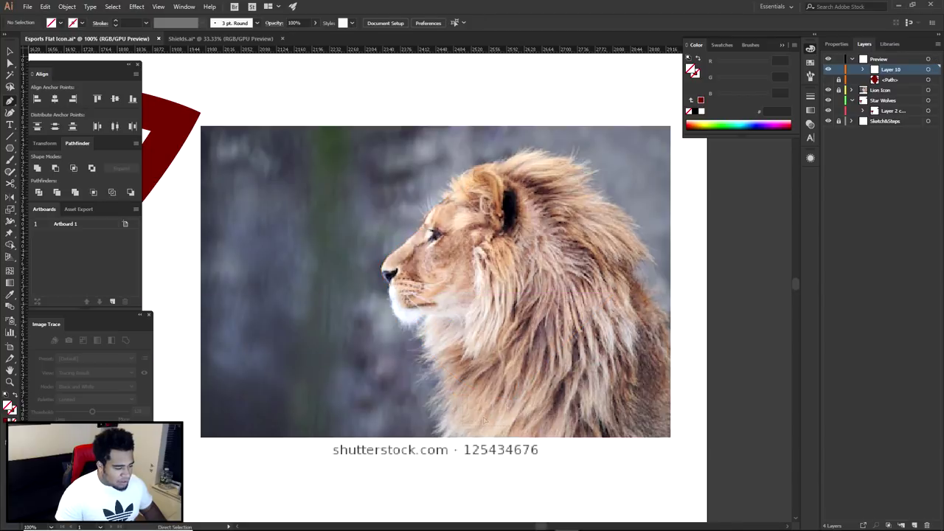
left_click(522, 394, "ctrl")
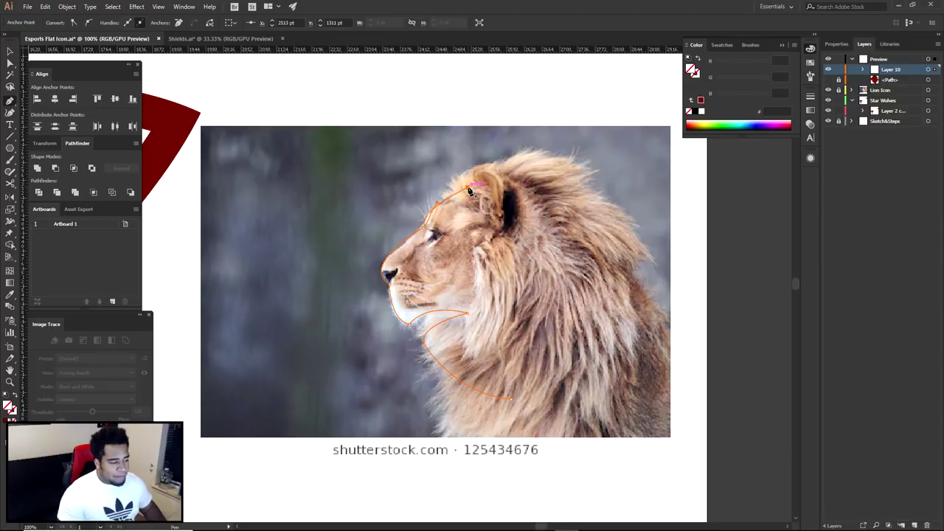
scroll(434, 253, "up", 1)
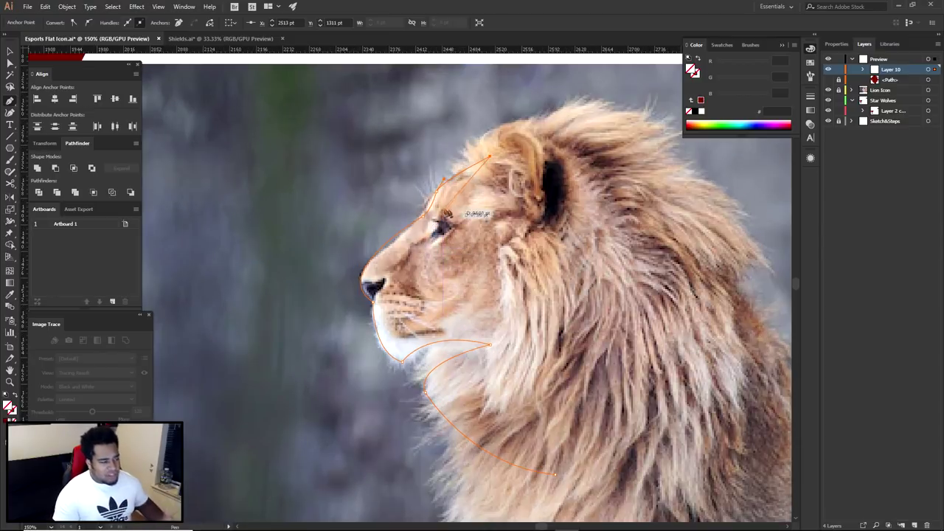
scroll(543, 179, "down", 2)
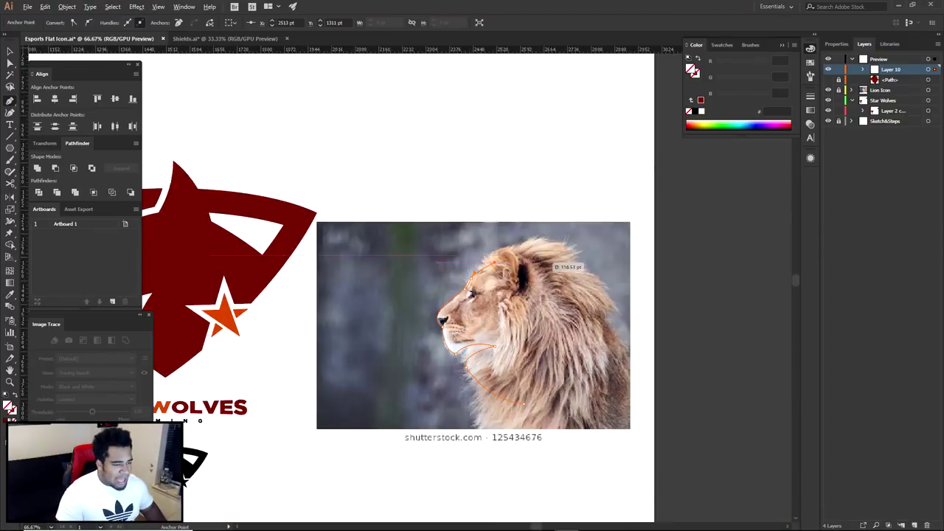
scroll(546, 304, "down", 2)
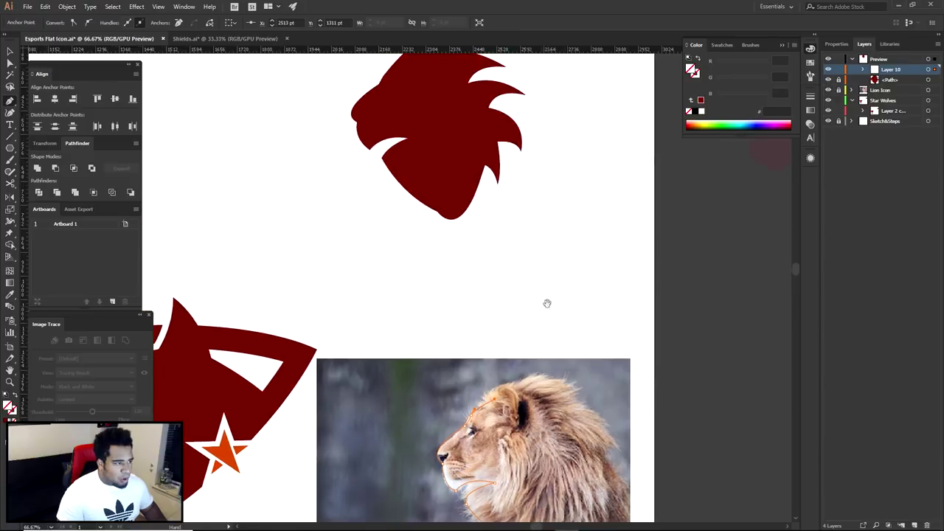
Step: Curve the lion path from the forehead over the head to the first mane tip, refining the segment's direction handles
key("ctrl+1")
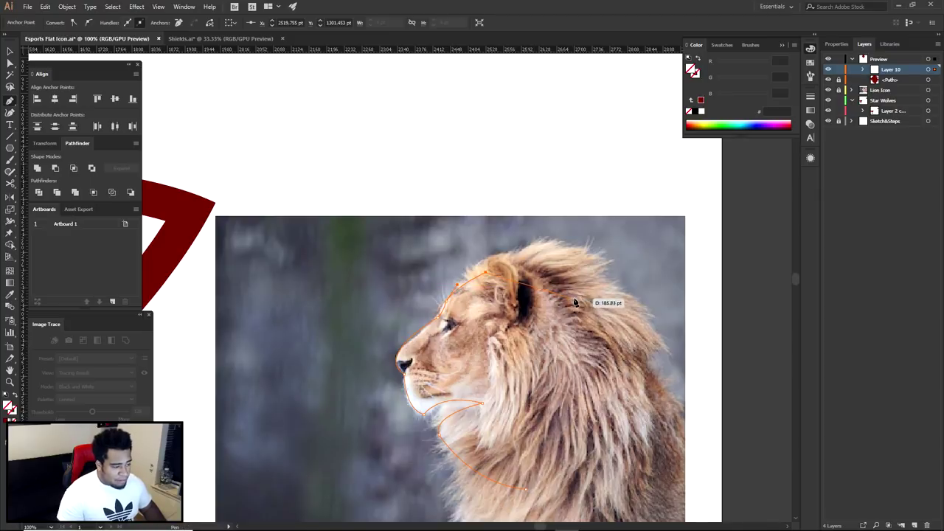
scroll(570, 305, "down", 2)
scroll(547, 362, "up", 1)
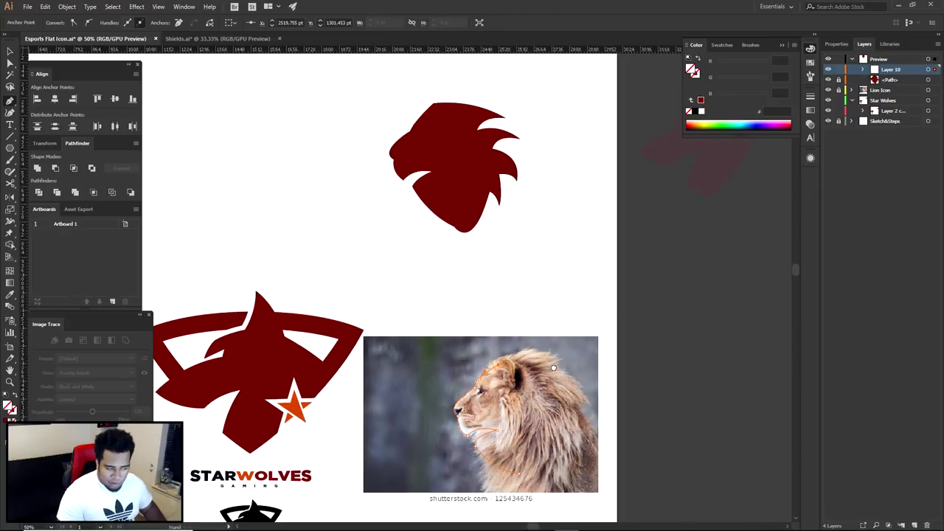
left_click_drag(564, 348, 601, 376)
left_click(564, 347)
left_click_drag(454, 201, 467, 219)
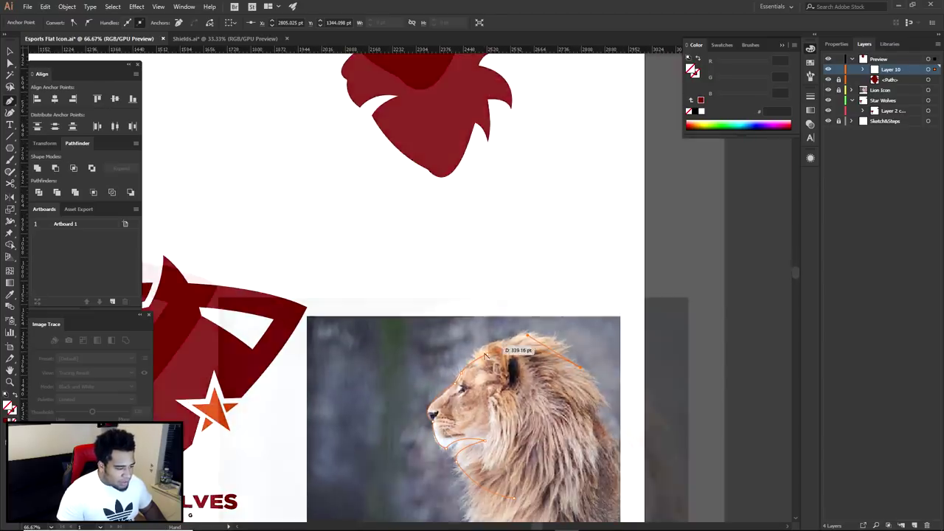
scroll(485, 351, "up", 2)
left_click_drag(493, 359, 484, 347)
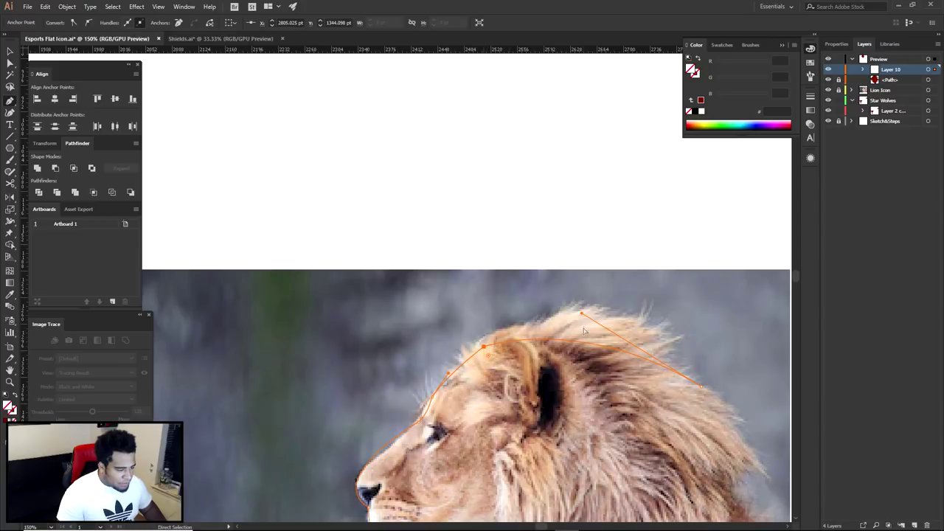
left_click_drag(582, 314, 581, 319)
Step: Draw the upper mane tufts behind the head with curved segments meeting at sharp tips and notches
scroll(628, 320, "down", 1)
left_click_drag(669, 388, 574, 330)
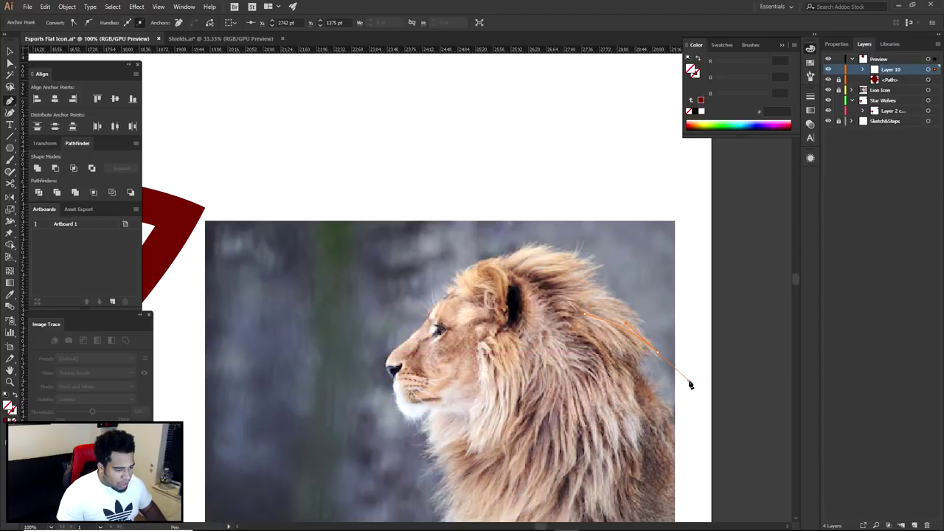
left_click_drag(656, 352, 576, 360)
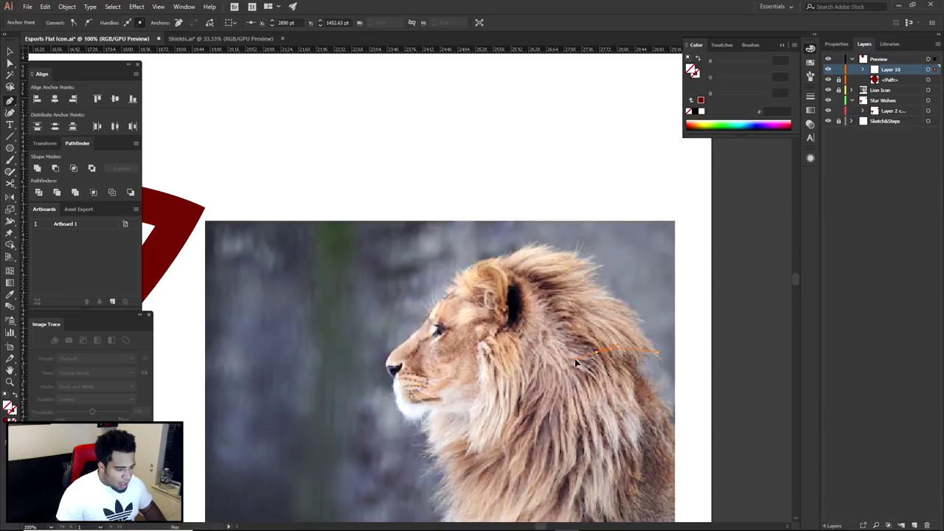
left_click_drag(627, 393, 569, 384)
left_click(590, 382)
Step: Draw the lowest mane tuft and close the lion outline with a curved segment at the bottom of the chest
left_click_drag(592, 431, 587, 447)
left_click(593, 431)
left_click_drag(580, 412, 565, 399)
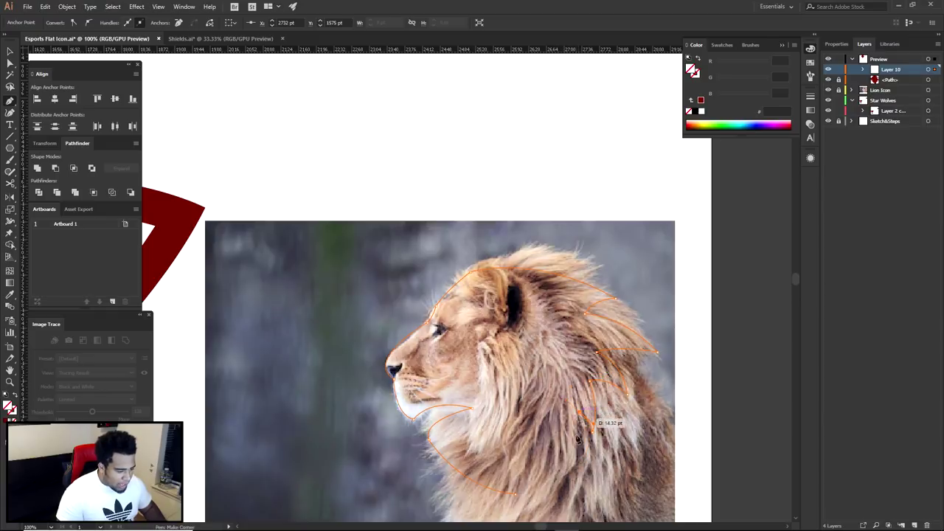
left_click_drag(514, 493, 475, 509)
key("a")
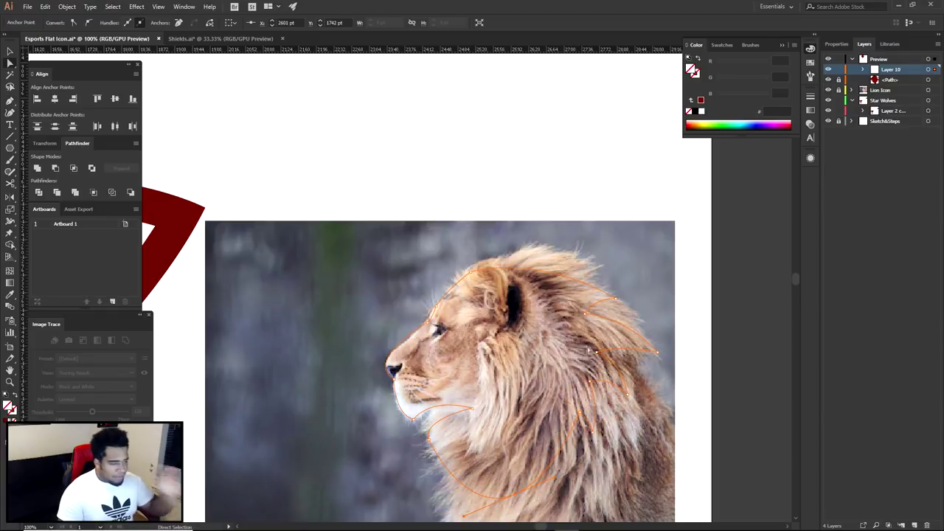
Step: Fill the traced lion silhouette with the dark red (#6b0000) sampled from the Star Wolves logo and deselect it
scroll(486, 283, "down", 2)
left_click_drag(448, 340, 527, 313)
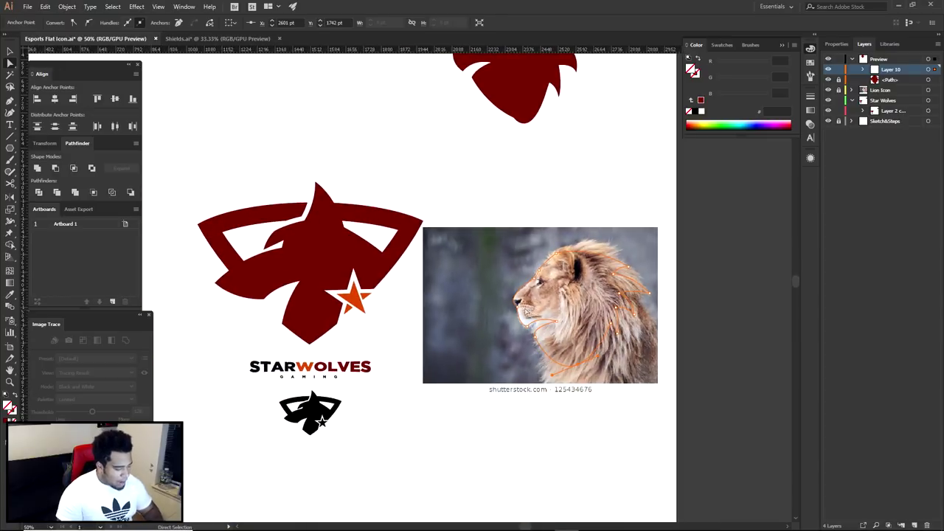
left_click(359, 259)
key("a")
left_click(544, 186)
Step: Hide the finished reference silhouette and move the traced lion head off the photo to the blank area above
left_click(828, 79)
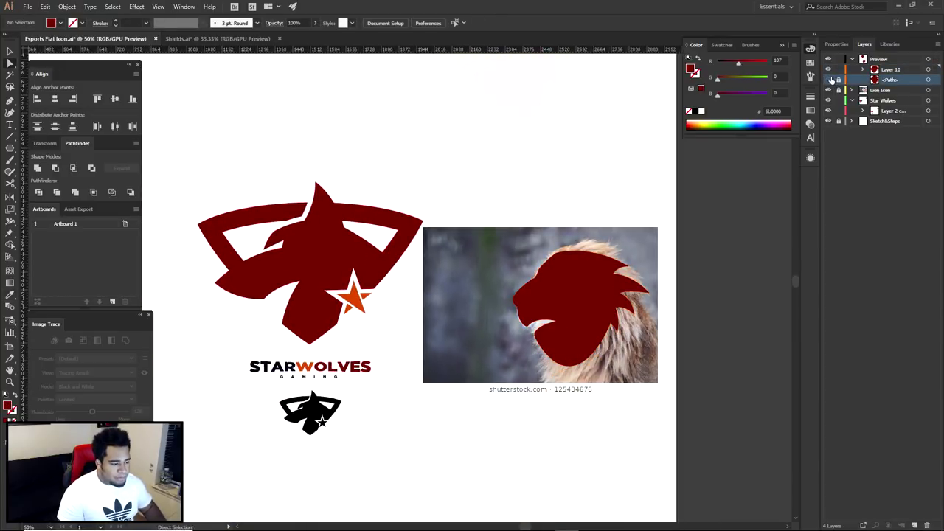
left_click_drag(568, 325, 475, 243)
left_click(615, 305)
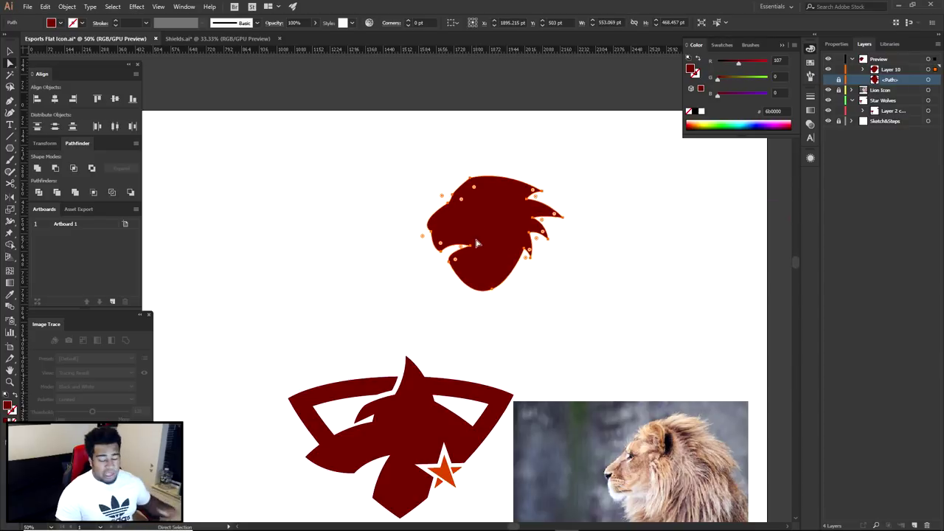
Step: Straighten the curved segment between the forehead and the nose bridge by removing its direction handle
key("p")
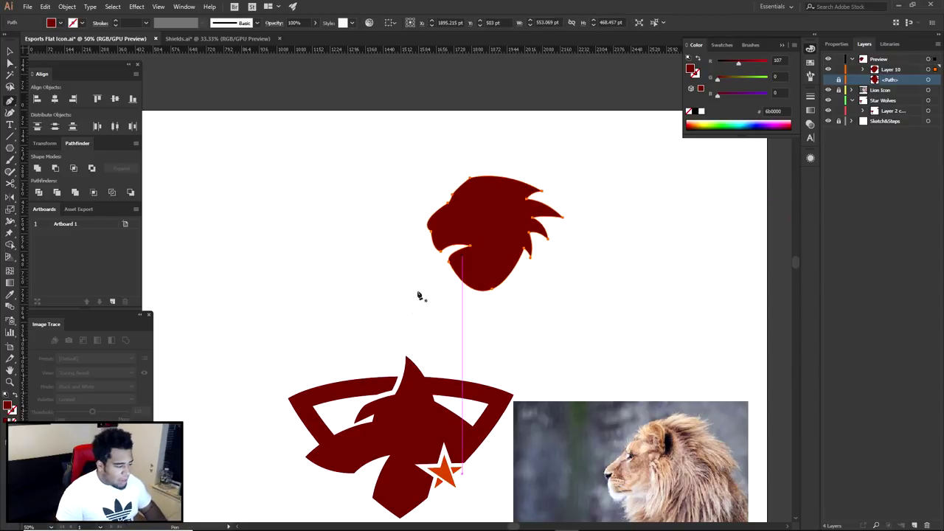
left_click(404, 346, "ctrl")
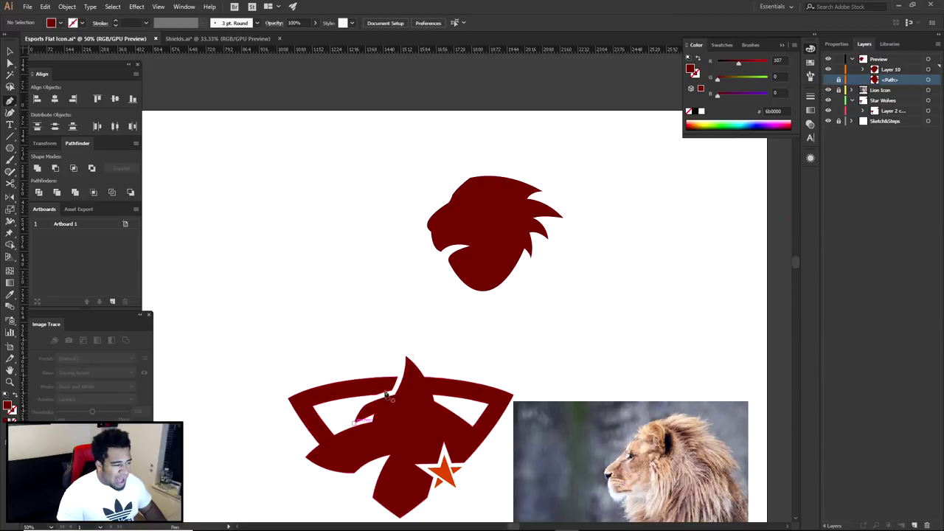
scroll(446, 206, "up", 5)
scroll(462, 214, "up", 3)
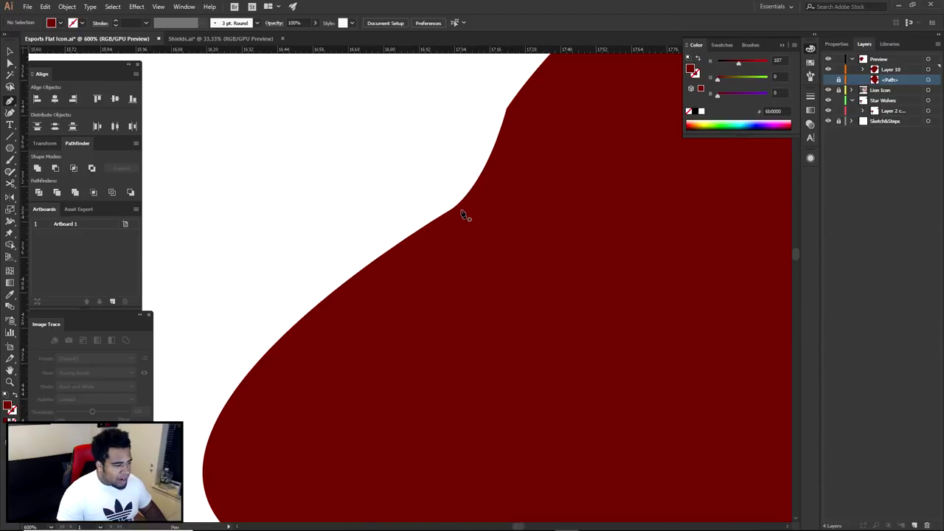
left_click(507, 115)
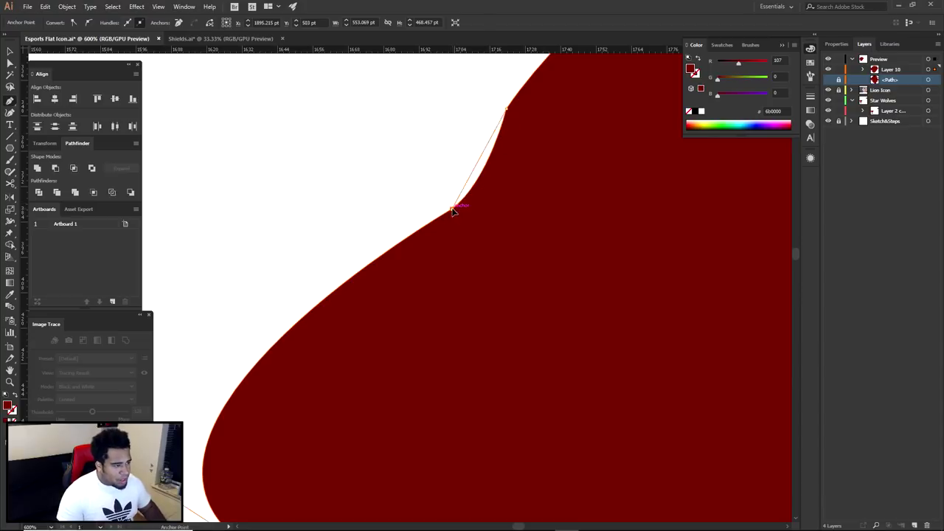
scroll(462, 220, "down", 5)
key("ctrl+shift+a")
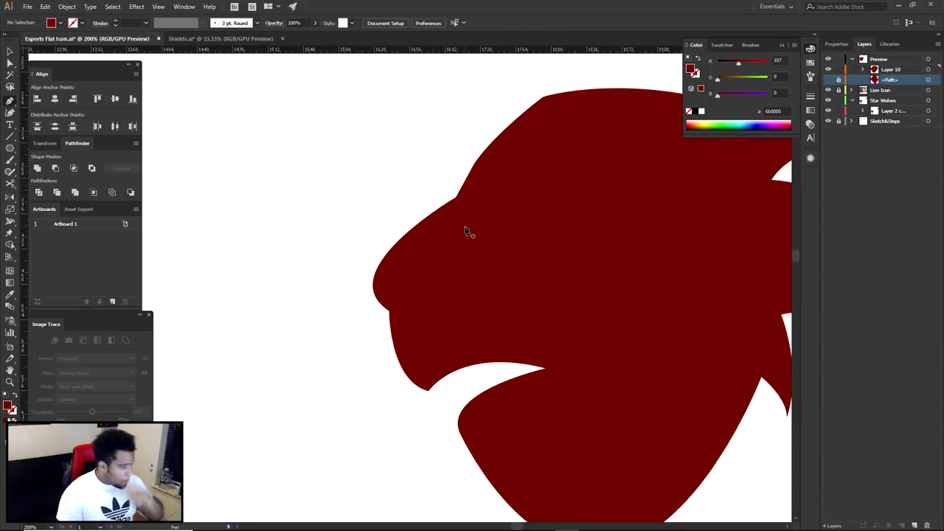
Step: Try a narrow four-point eye shape that starts at the nose-bridge corner and extends into the head
scroll(465, 211, "up", 3)
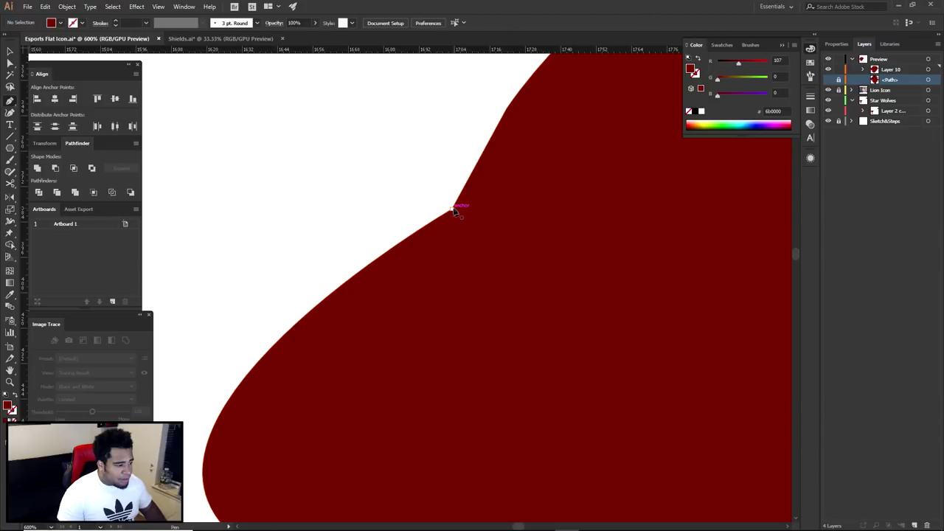
left_click(453, 209)
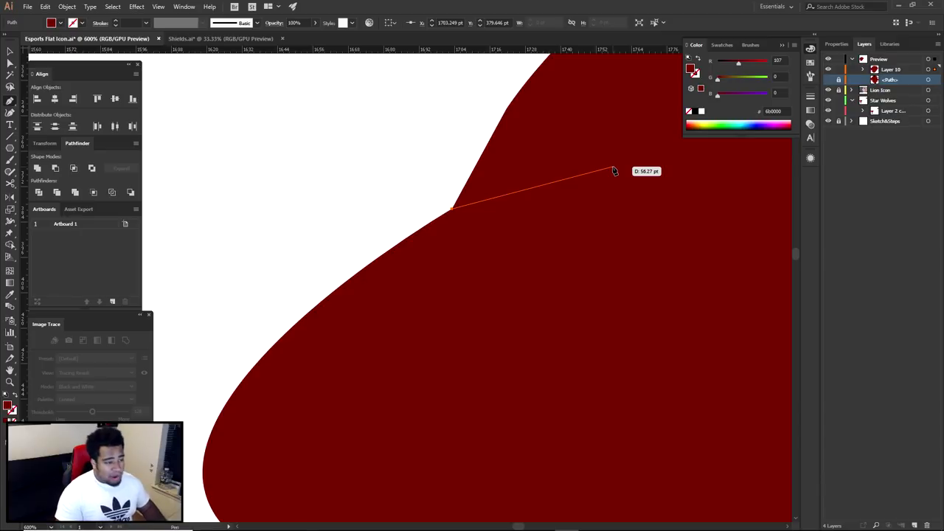
left_click(613, 169)
left_click(631, 120)
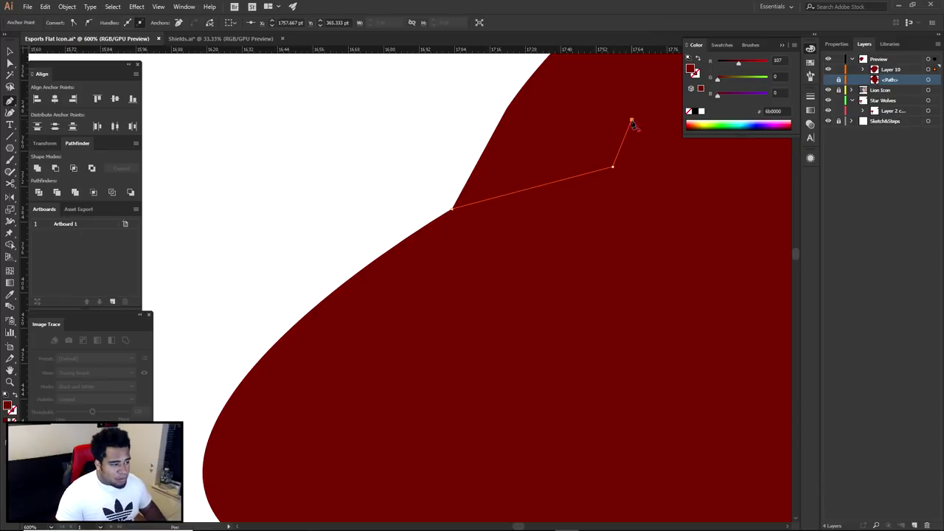
left_click(452, 203)
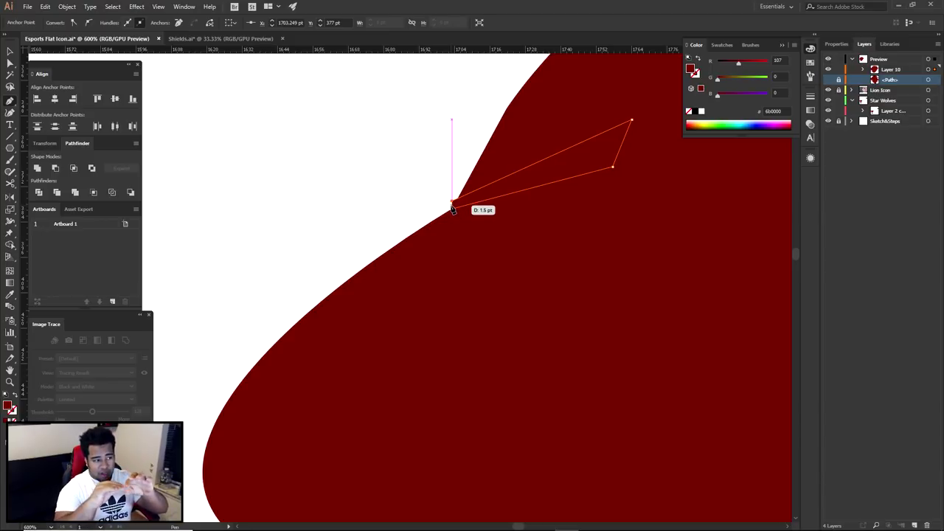
left_click_drag(451, 206, 452, 205)
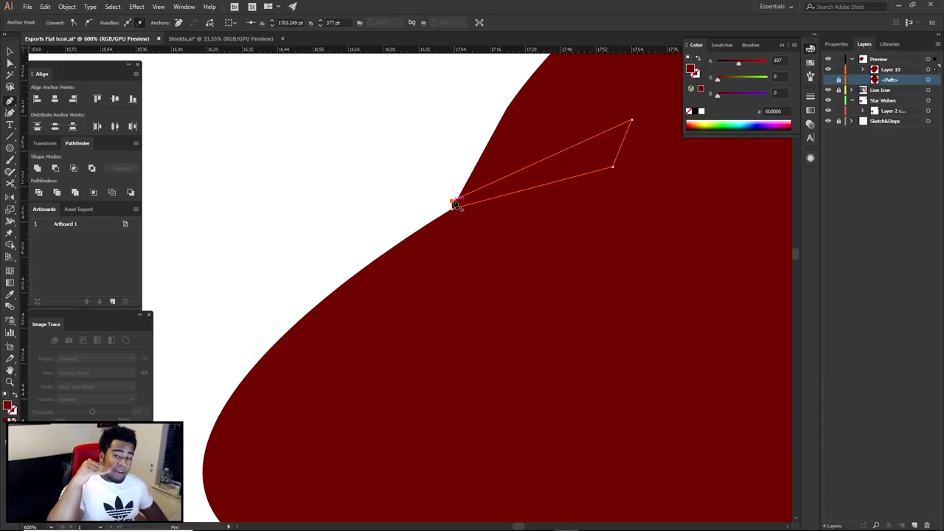
Step: Try subtracting the eye sliver and its small leftover at the nose bridge from the head with Shape Builder
left_click(598, 213, "shift")
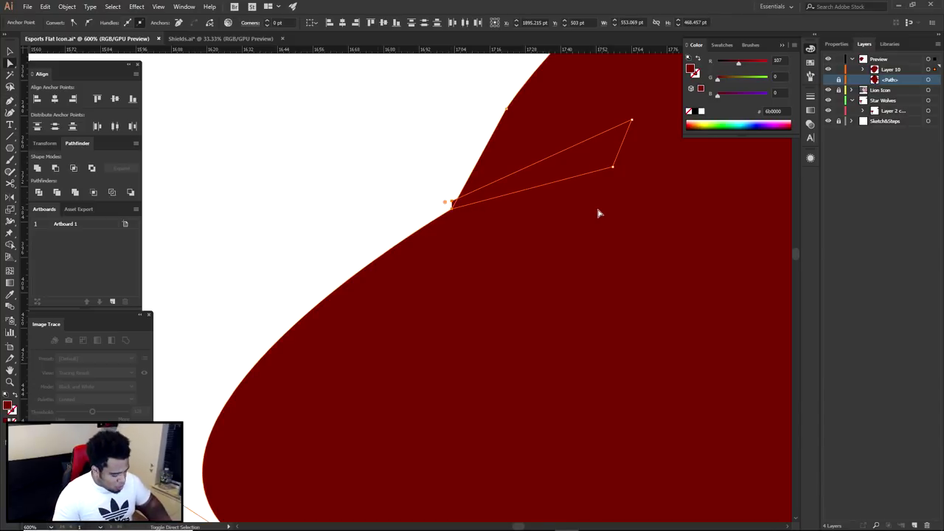
key("shift+m")
scroll(465, 200, "up", 2)
left_click_drag(494, 206, 496, 201)
scroll(498, 199, "down", 3)
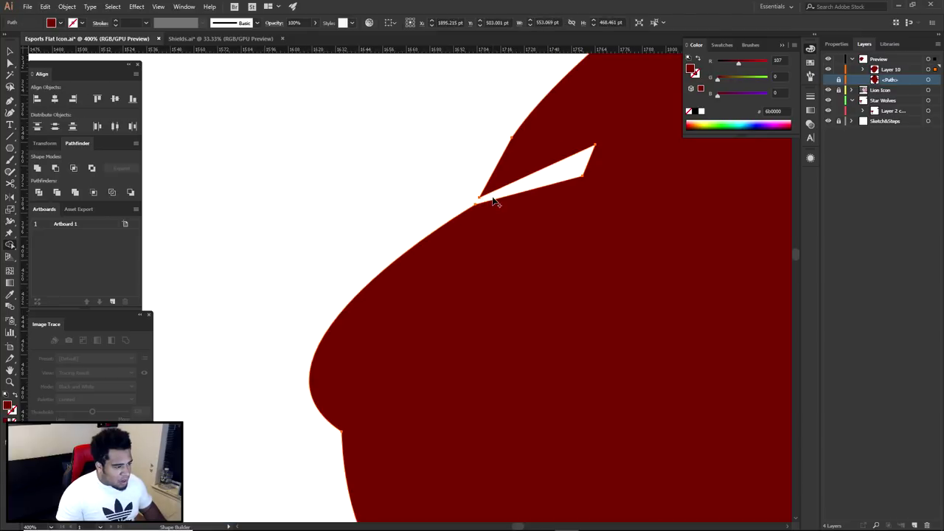
Step: Try a wider eye notch by adjusting its anchors, and compare the lion head with the Star Wolves logo
key("a")
left_click(420, 182)
scroll(421, 183, "down", 7)
left_click_drag(506, 257, 594, 325)
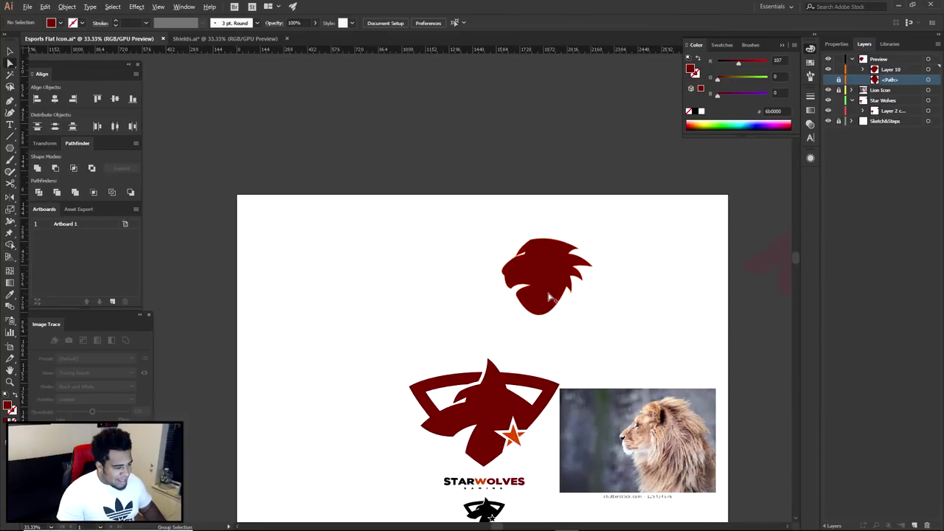
scroll(526, 276, "up", 4)
left_click_drag(546, 255, 606, 205)
left_click_drag(463, 266, 467, 263)
left_click(457, 238)
scroll(486, 263, "down", 5)
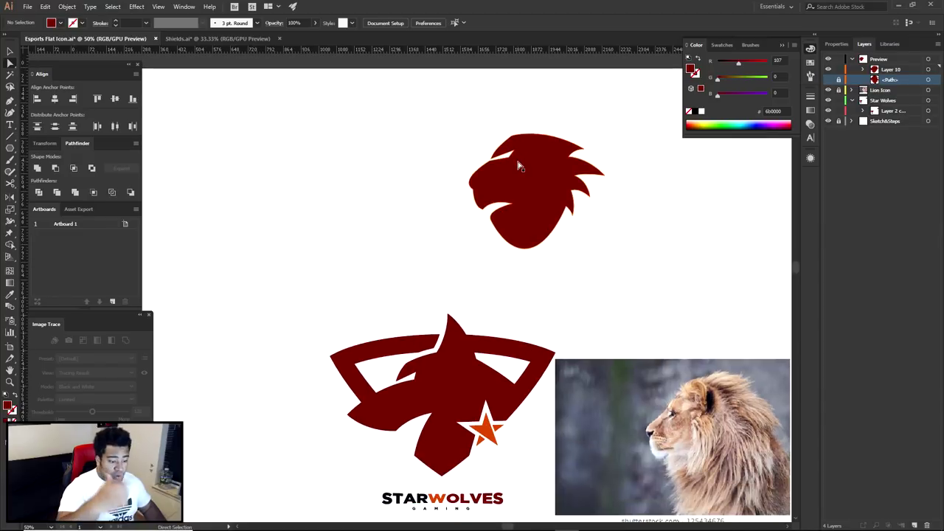
Step: Undo the eye notch edits and the cut in the lion head
scroll(520, 165, "up", 4)
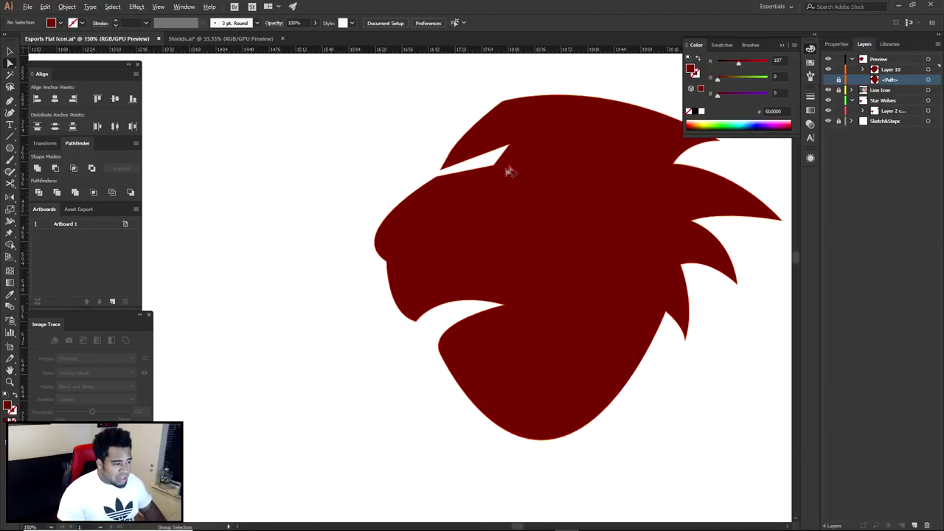
key("ctrl+z")
key("ctrl+z")
key("ctrl+z")
key("ctrl+z")
key("ctrl+z")
key("ctrl+z")
key("ctrl+z")
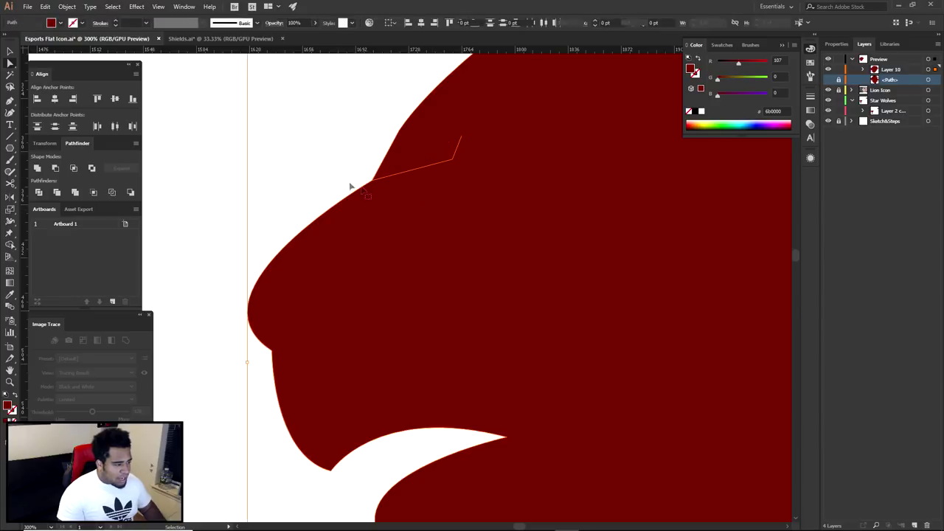
Step: Try a longer four-point eye shape that starts on the snout edge and extends past the nose bridge
key("p")
left_click(309, 217)
left_click(492, 203)
left_click(525, 163)
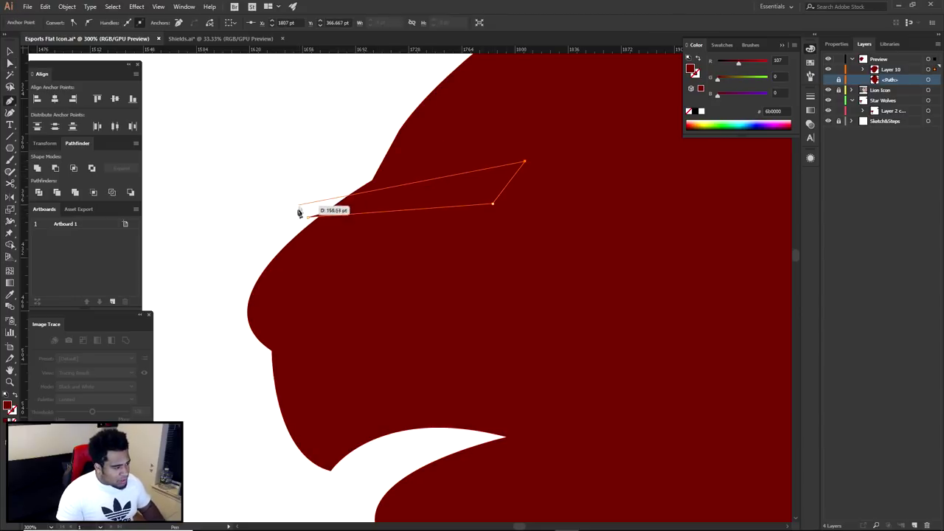
left_click(293, 211)
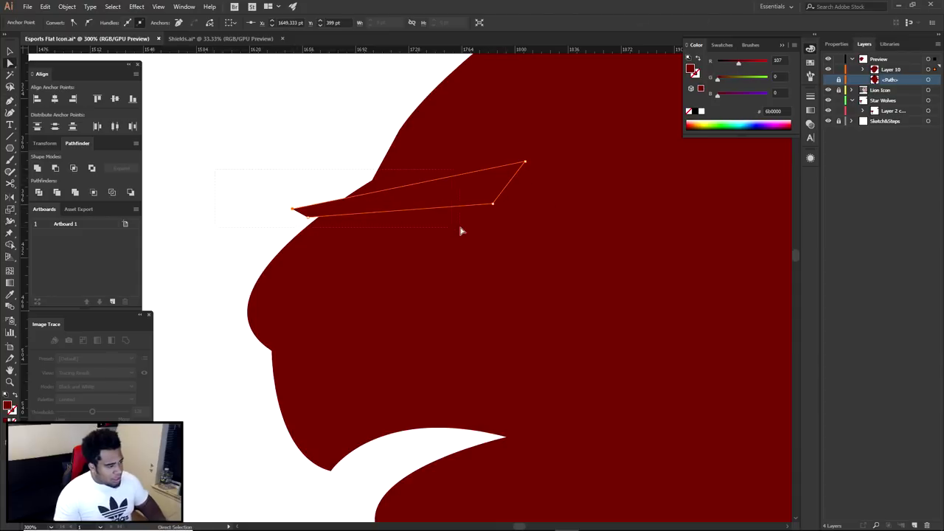
Step: Try cutting the longer eye shape and its overhang out of the lion head with Shape Builder
key("ctrl+a")
key("shift+m")
left_click_drag(380, 212, 303, 211)
key("a")
left_click(318, 187)
scroll(318, 187, "down", 2)
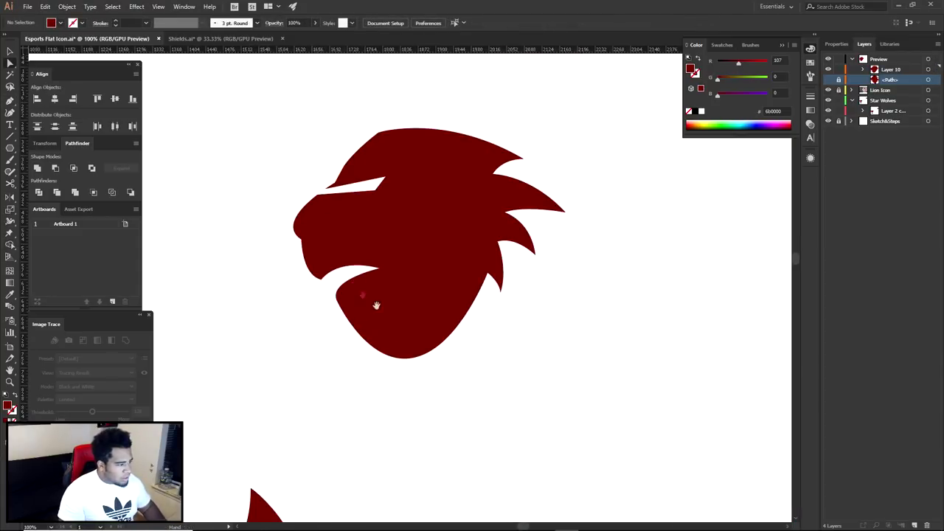
Step: Undo the longer eye cutout and its shape
left_click_drag(362, 296, 404, 293)
key("ctrl+z")
key("ctrl+z")
key("ctrl+z")
key("a")
key("ctrl+plus")
Step: Draw a small closed four-point eye shape entirely inside the head behind the nose bridge, and adjust its rear anchors
left_click(345, 182)
left_click(477, 192)
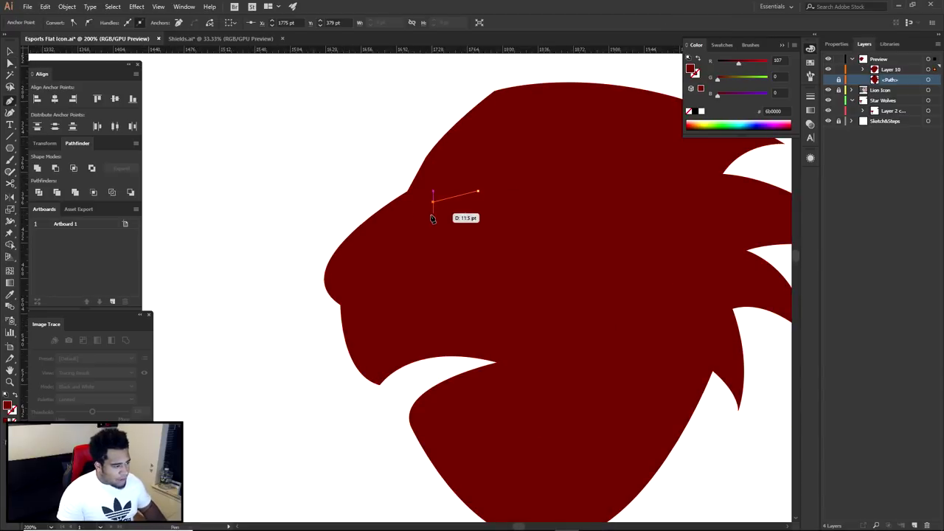
left_click(428, 200)
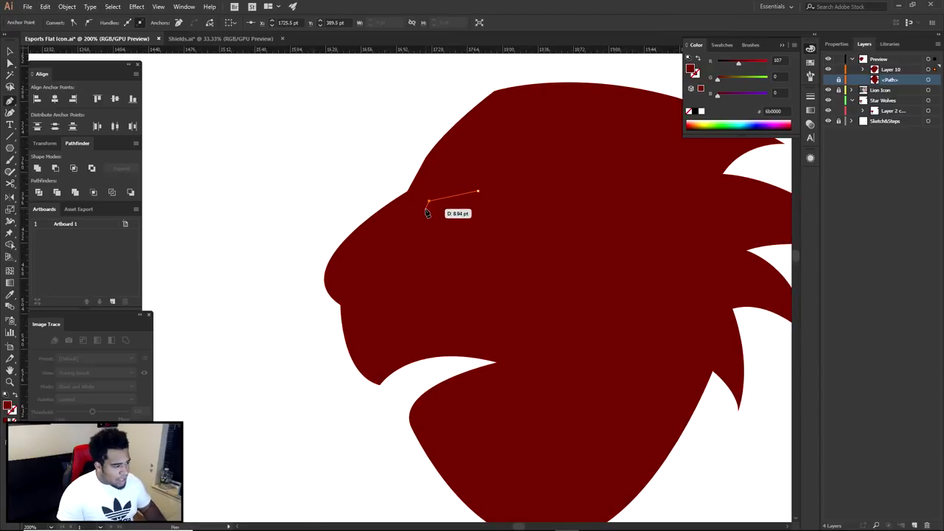
left_click(435, 207)
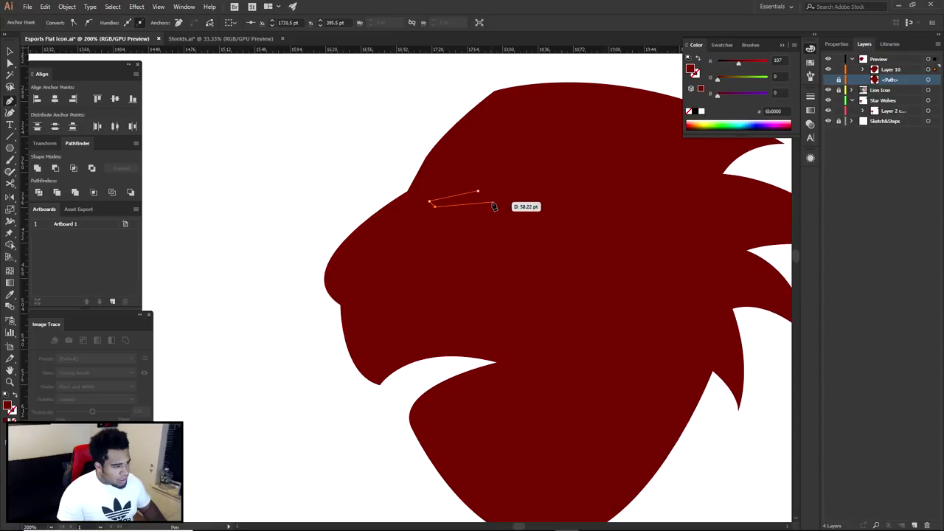
left_click(494, 199)
left_click_drag(478, 193, 490, 180)
left_click(492, 179)
left_click(494, 199)
key("a")
left_click_drag(494, 199, 479, 201)
Step: Subtract the small eye shape from the lion head with Shape Builder and deselect the artwork
left_click_drag(399, 186, 484, 206)
key("shift+m")
left_click(474, 195, "alt")
key("a")
left_click(374, 212)
Step: Fill the lion's eye cutout as a separate shape using Shape Builder
scroll(380, 216, "down", 4)
left_click_drag(506, 302, 566, 260)
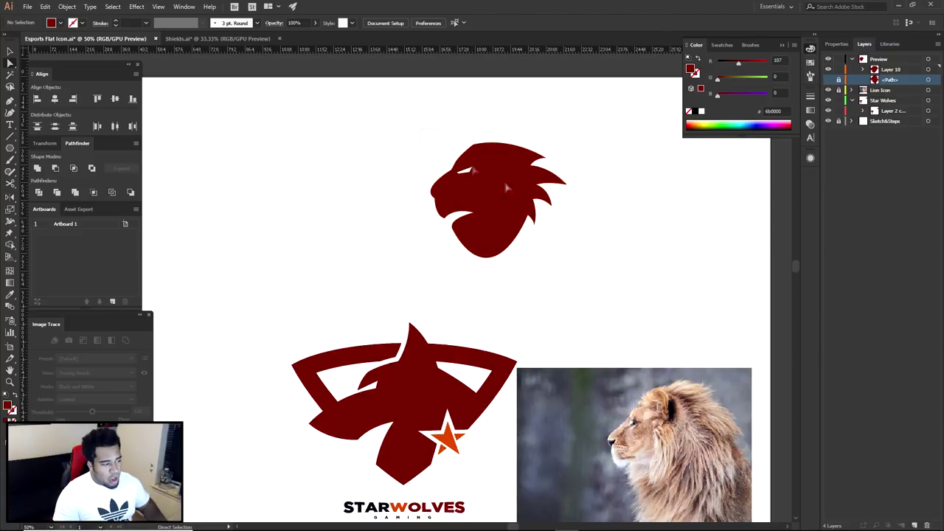
left_click(495, 184)
key("shift+m")
scroll(469, 172, "up", 3)
left_click(462, 171)
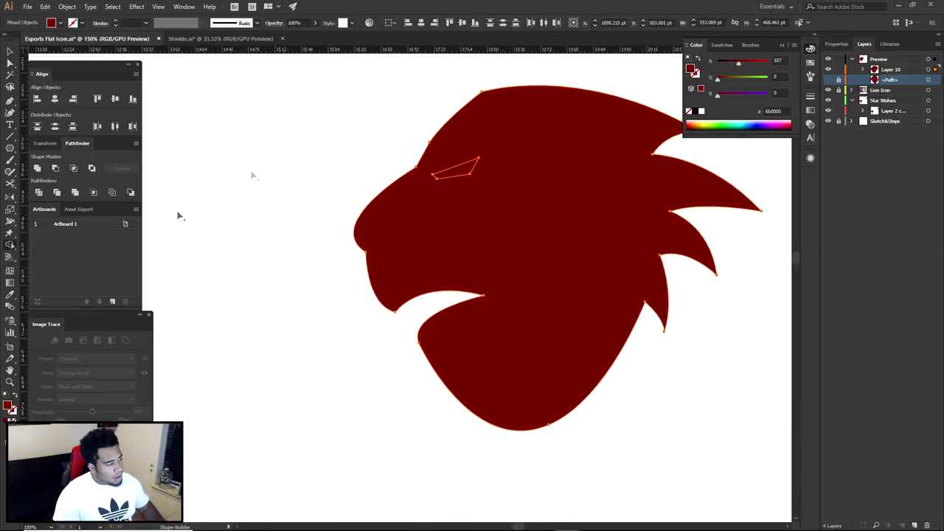
Step: Unite the lion head and its eye piece into one solid shape and deselect it
left_click(37, 168)
key("a")
left_click(288, 182)
scroll(288, 182, "down", 3)
mouse_move(298, 201)
left_mouse_down()
mouse_move(418, 247)
mouse_move(432, 185)
left_mouse_up()
Step: Copy the second shield, with short vertical sides, from Shields.ai into the logo document and enlarge it to about 658 by 488 pt
left_click(216, 39)
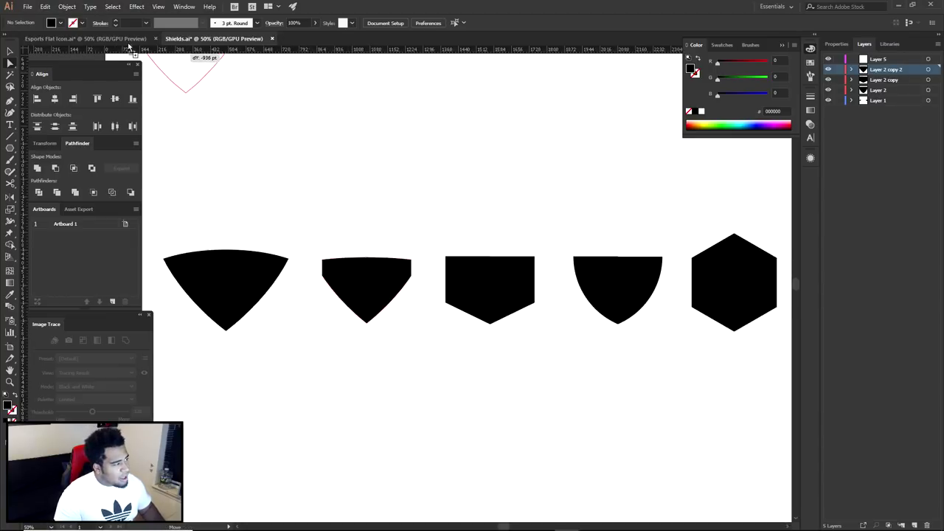
left_click(126, 41)
left_click_drag(126, 46, 456, 219)
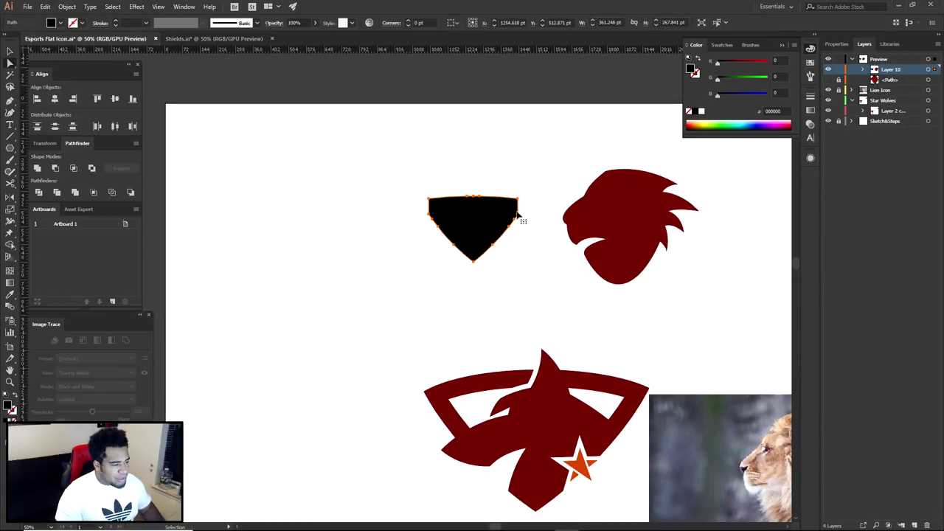
left_click_drag(518, 197, 556, 169)
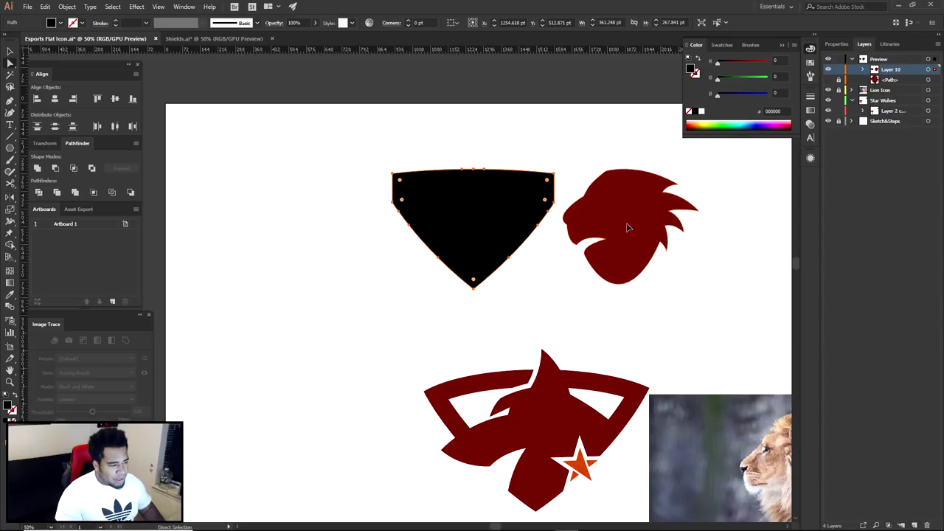
Step: Move the lion head further away from the shield and look over the other shapes in Shields.ai
left_click_drag(626, 223, 682, 223)
left_click(198, 38)
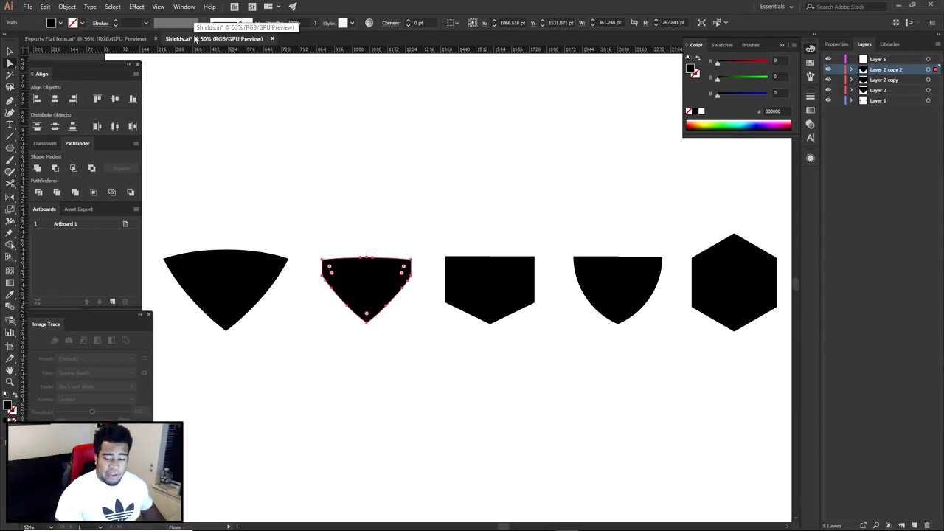
left_click(84, 39)
Step: Swap the shield's black fill for a black stroke with no fill and align the stroke to the inside
left_click(499, 202)
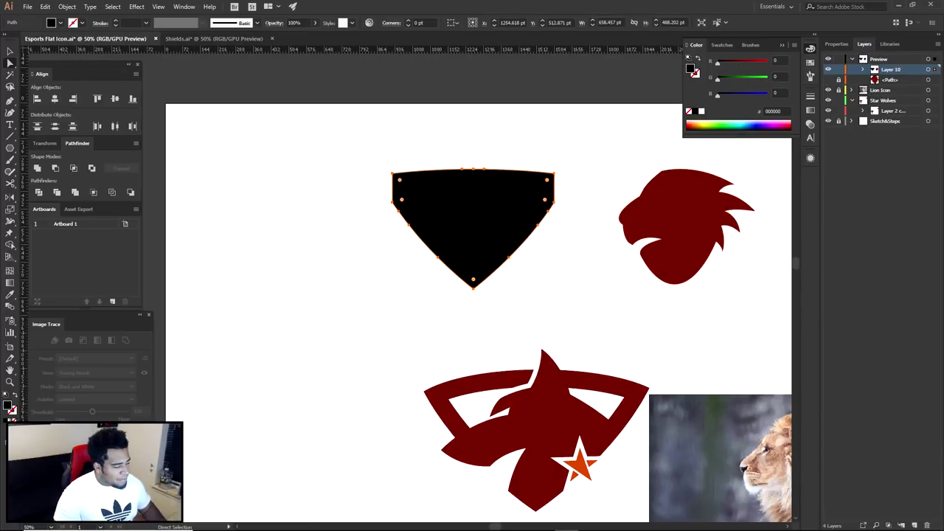
left_click(14, 416)
key("x")
left_click(6, 418)
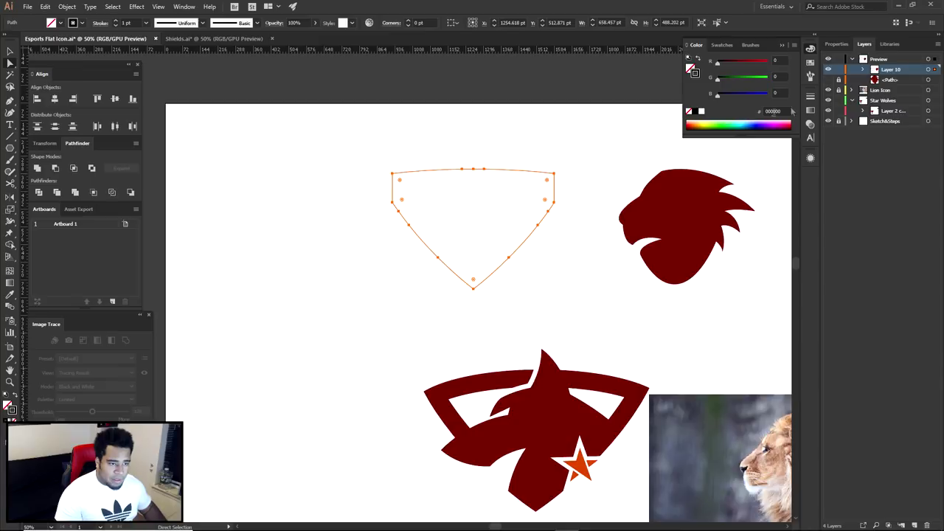
left_click(810, 97)
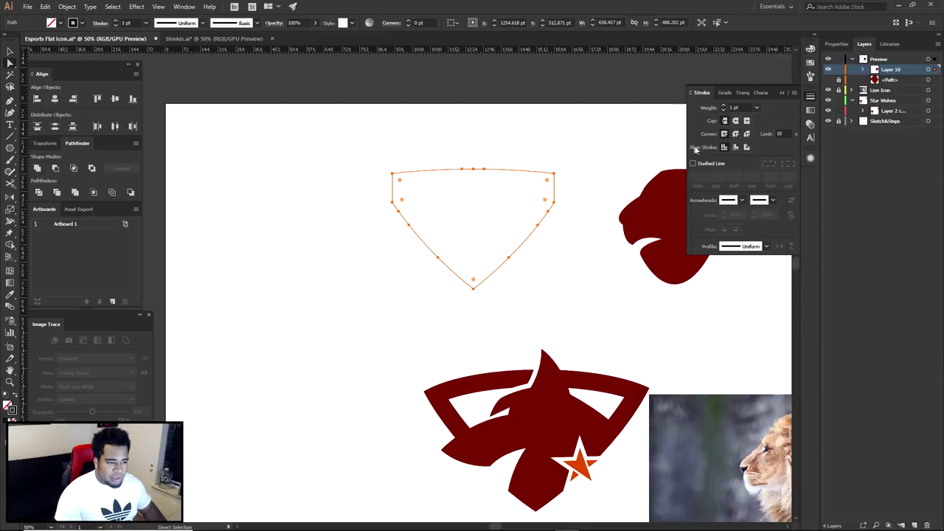
left_click(736, 148)
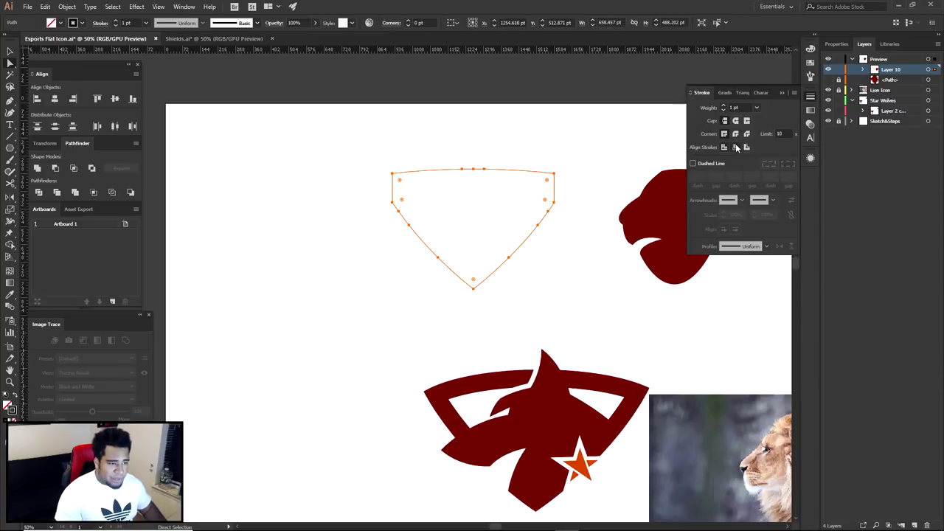
Step: Set the shield outline's stroke weight to 50 pt
left_click(724, 107)
left_click(724, 108)
left_click(724, 108)
left_click(724, 108)
left_click(724, 107)
left_click(724, 108)
left_click(724, 107)
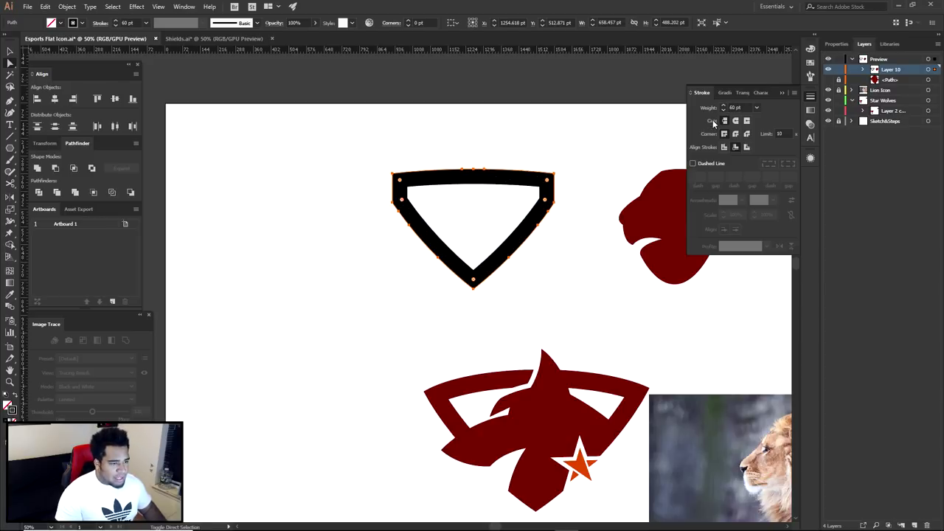
left_click(724, 111)
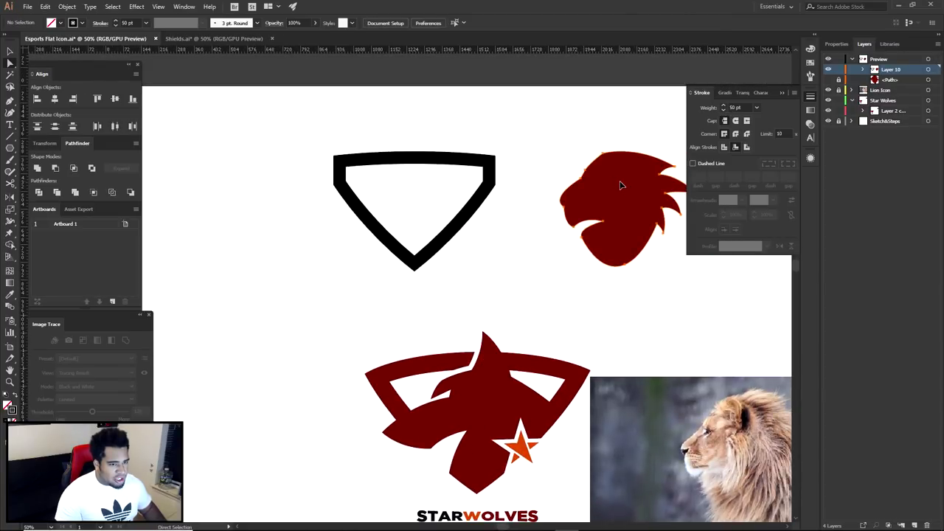
Step: Place the lion head over the shield outline and nudge the anchor at the top of its forehead
left_click(621, 185)
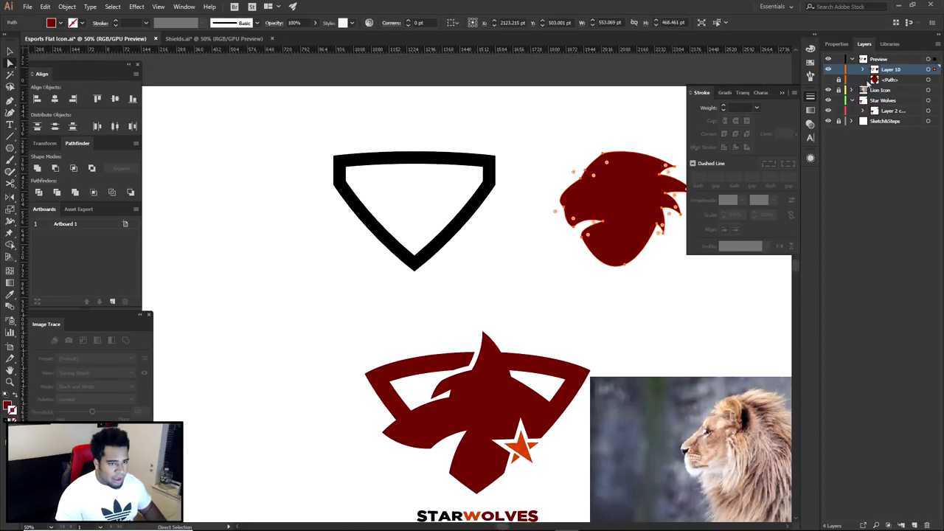
left_click(861, 70)
left_click(896, 79)
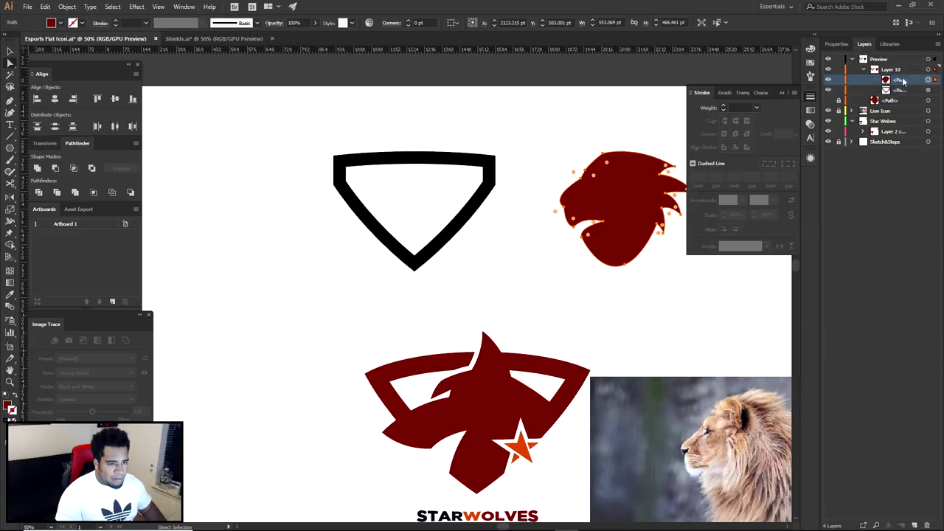
left_click_drag(584, 194, 431, 202)
left_click_drag(496, 151, 495, 151)
scroll(415, 207, "up", 2)
left_click_drag(413, 205, 407, 216)
left_click_drag(380, 110, 384, 104)
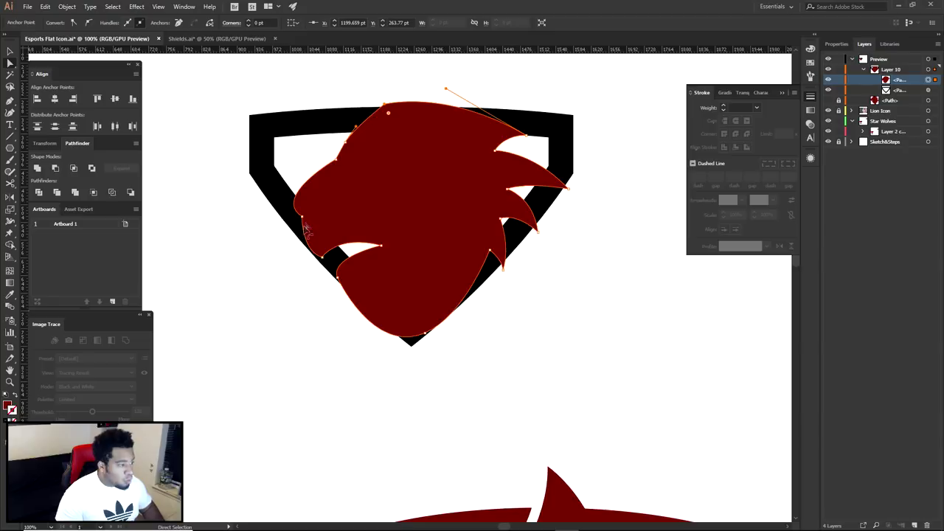
Step: Try to pull the lion's muzzle and upper jaw anchors outward past the shield's edge
left_click(301, 216)
left_click(323, 257, "shift")
left_click_drag(323, 257, 317, 273)
key("v")
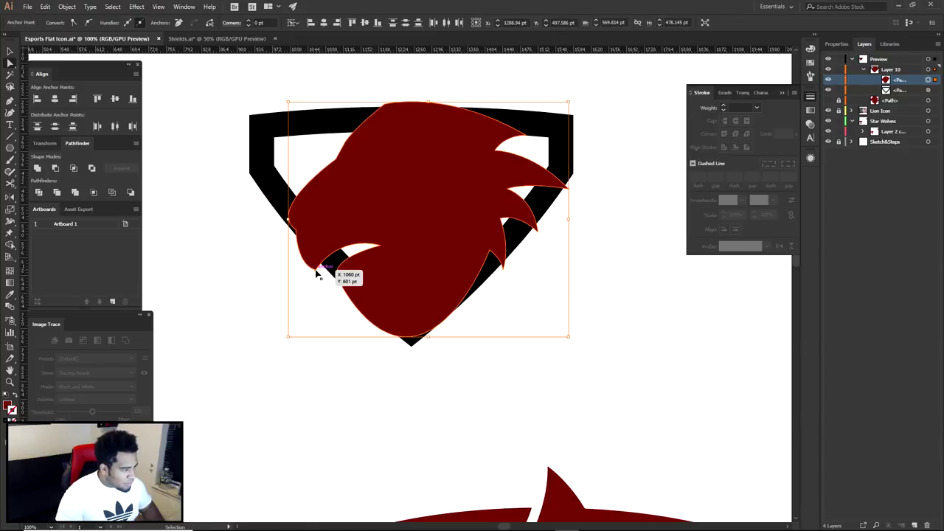
key("a")
left_click(303, 264)
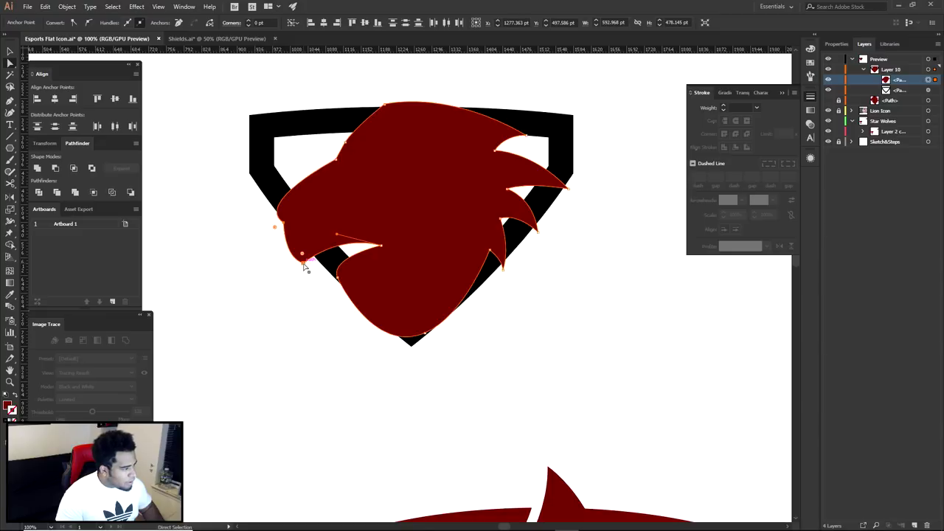
key("ctrl+z")
key("ctrl+z")
left_click(301, 281)
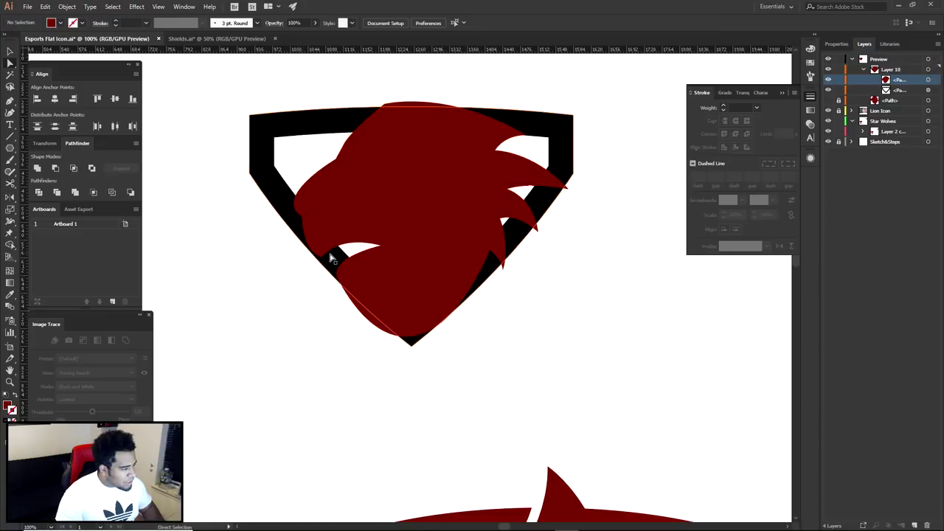
Step: Enlarge the lion head over the shield to about 592 by 507 pt
key("v")
left_click(398, 261)
left_click_drag(573, 96, 588, 91)
key("a")
left_click(430, 183)
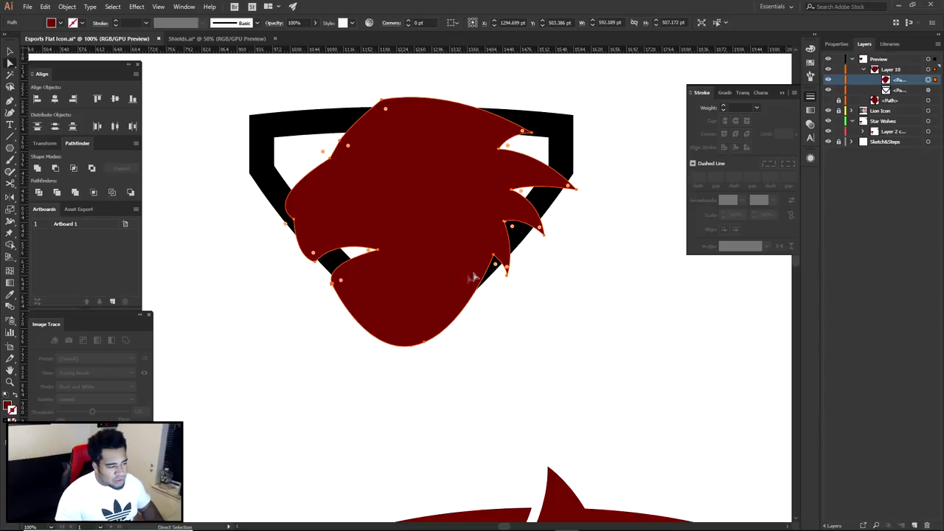
Step: Stretch the curve at the bottom of the lion's lower jaw down so it covers the shield's tip
left_click(567, 145)
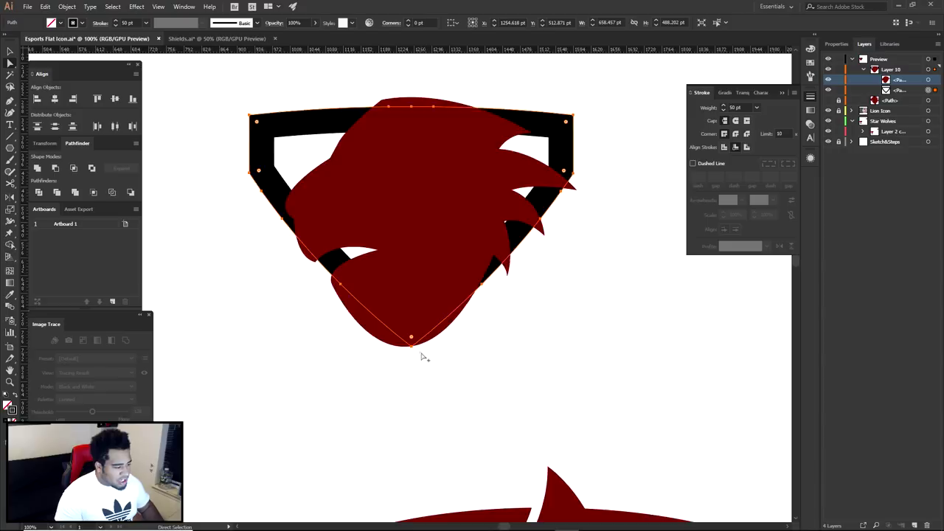
scroll(421, 353, "up", 3)
left_click(436, 322)
left_click_drag(436, 322, 432, 352)
left_click(538, 341)
scroll(540, 341, "down", 3)
left_click_drag(554, 336, 548, 380)
left_click(508, 202)
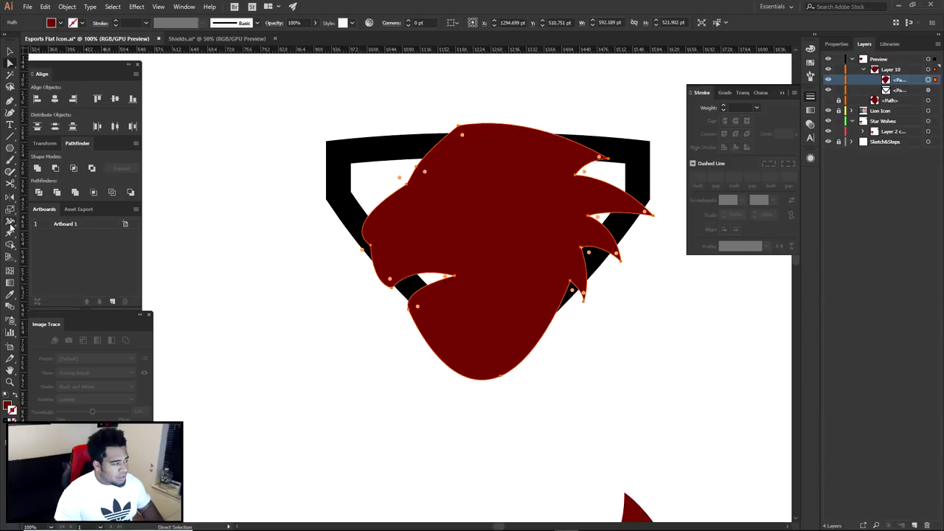
left_click(10, 257)
left_click_drag(10, 245, 67, 248)
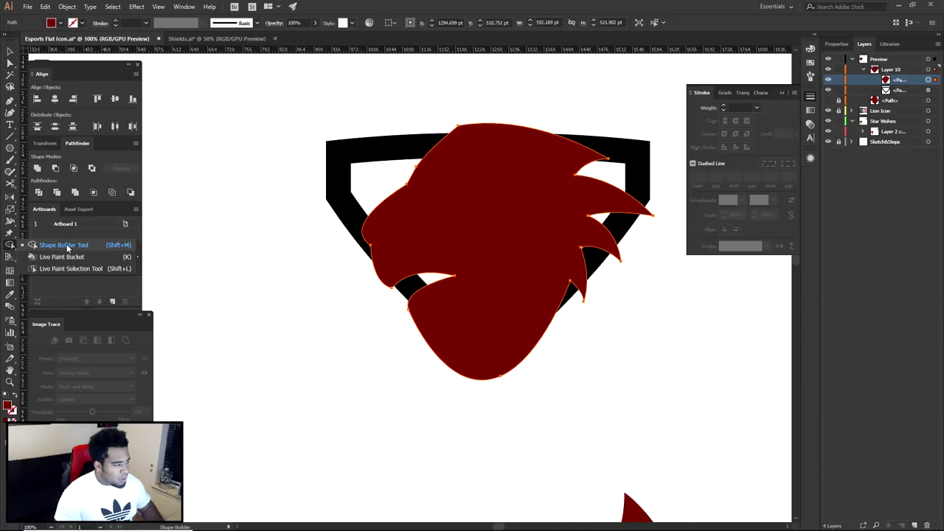
scroll(196, 175, "down", 3)
left_click_drag(196, 198, 379, 218)
left_click_drag(94, 71, 177, 80)
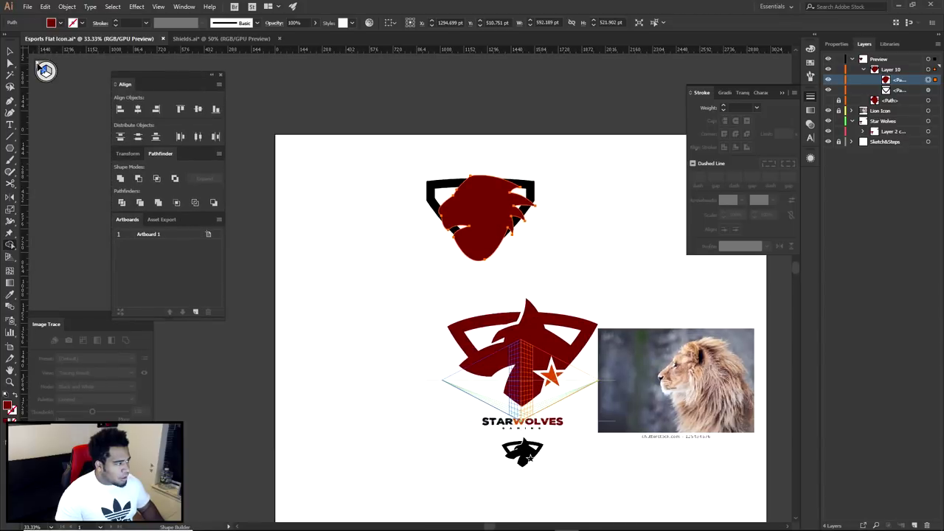
left_click(9, 256)
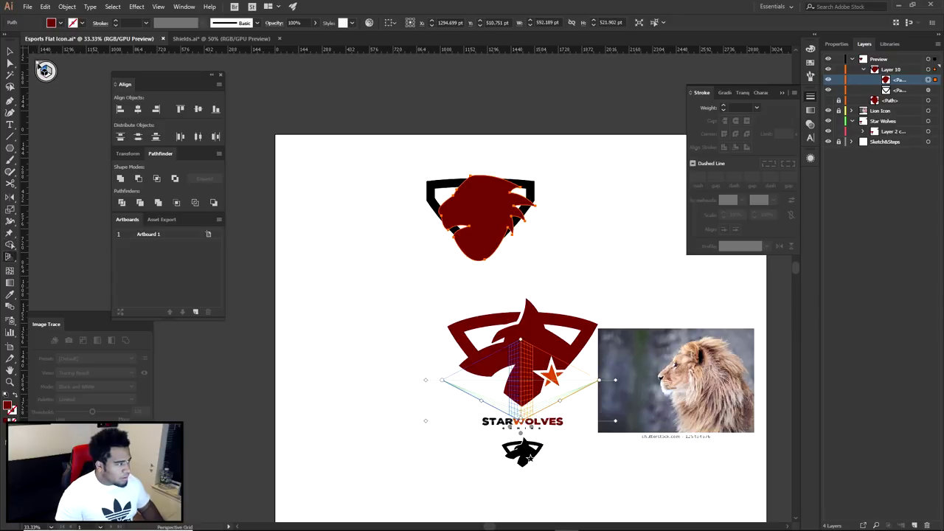
left_click(39, 64)
left_click_drag(161, 77, 82, 63)
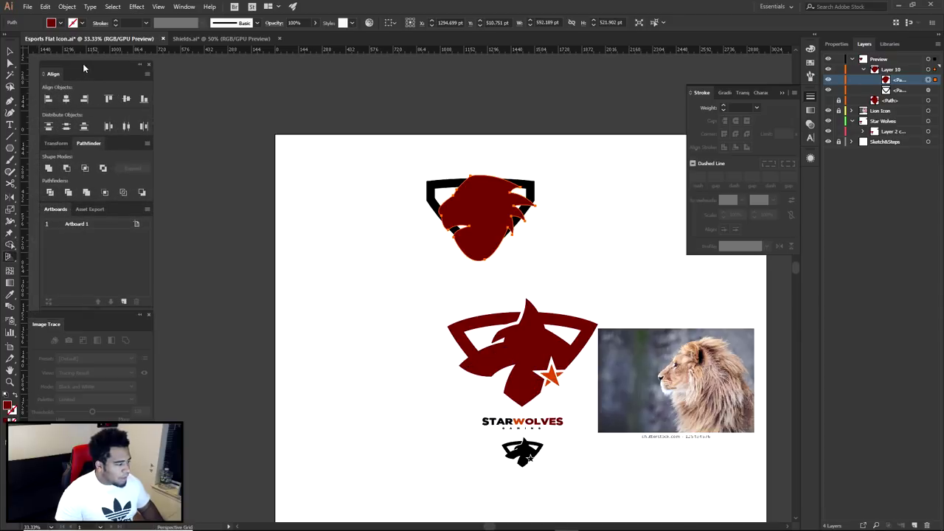
Step: Select the lion head and shield together and subtract the jaw area outside the shield's tip with Shape Builder
scroll(480, 224, "up", 3)
key("ctrl+shift+a")
key("a")
left_click_drag(646, 258, 598, 354)
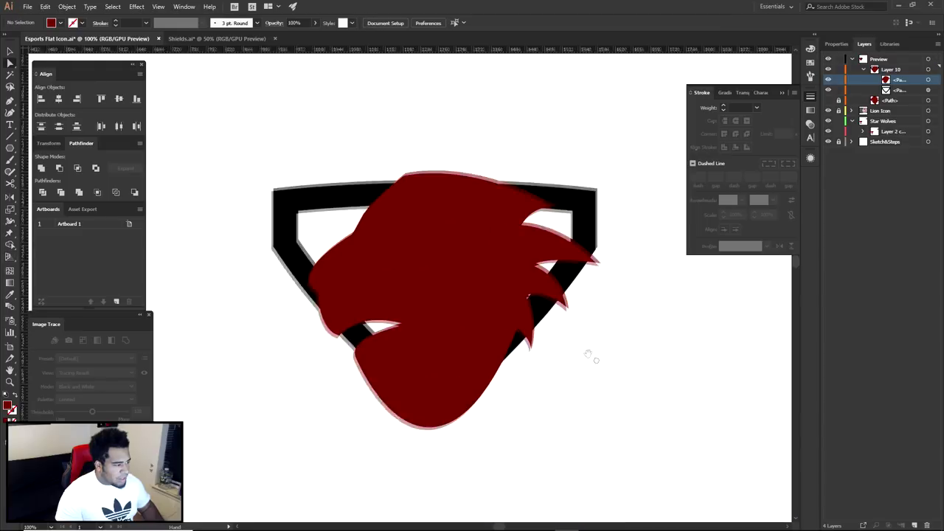
left_click_drag(267, 169, 641, 424)
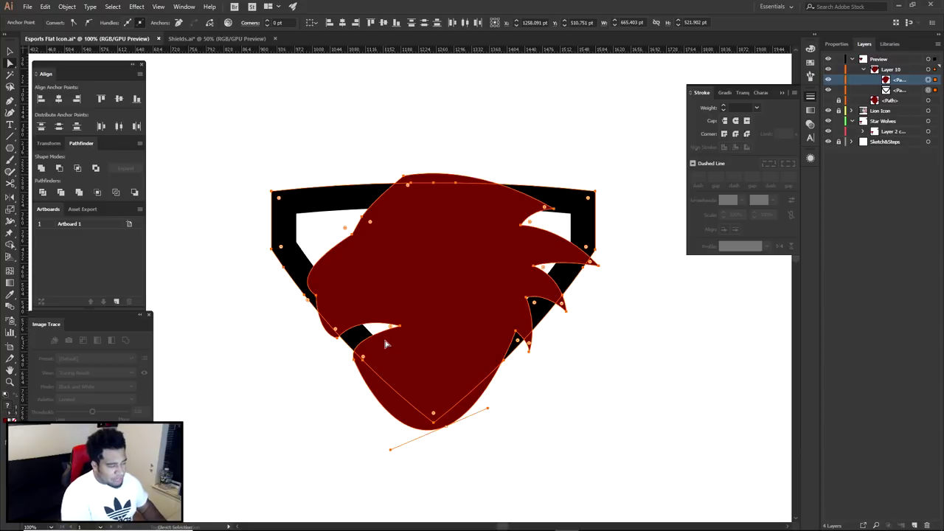
key("shift+m")
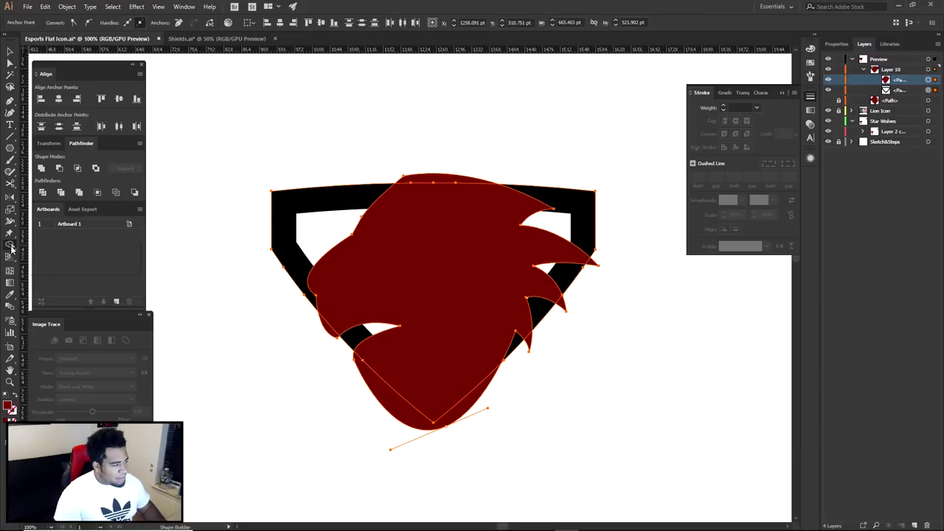
scroll(392, 429, "up", 3)
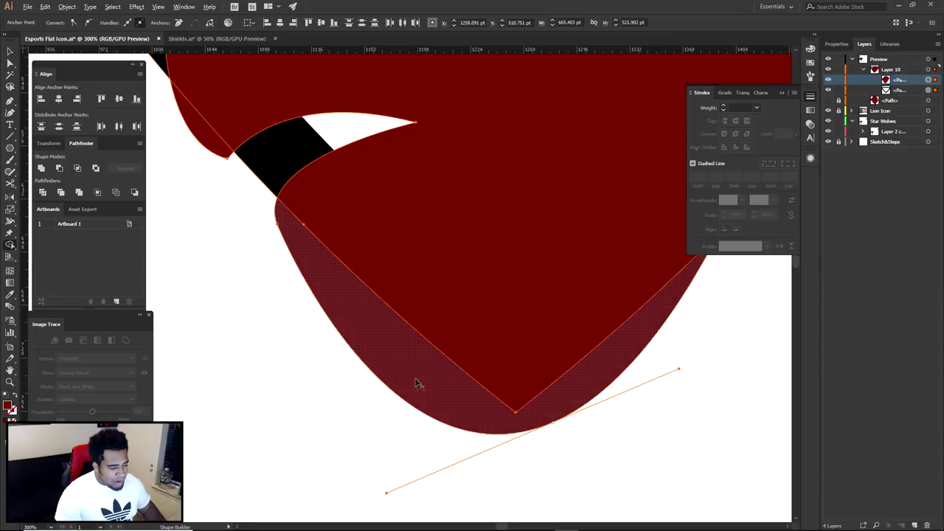
left_click(419, 387, "alt")
key("a")
scroll(602, 443, "down", 1)
scroll(607, 425, "down", 3)
left_click_drag(640, 418, 560, 432)
left_click(561, 430)
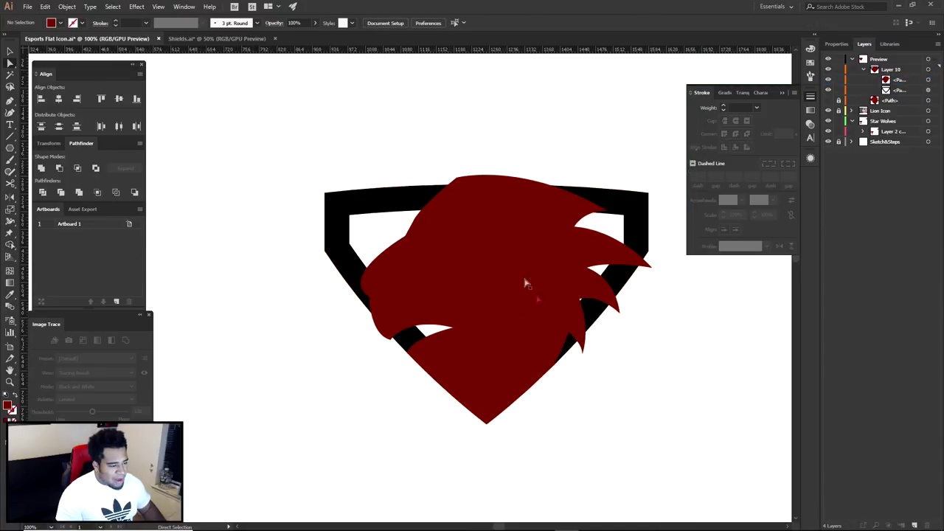
Step: Try to move the shield outline off the trimmed lion head
left_click_drag(618, 193, 656, 161)
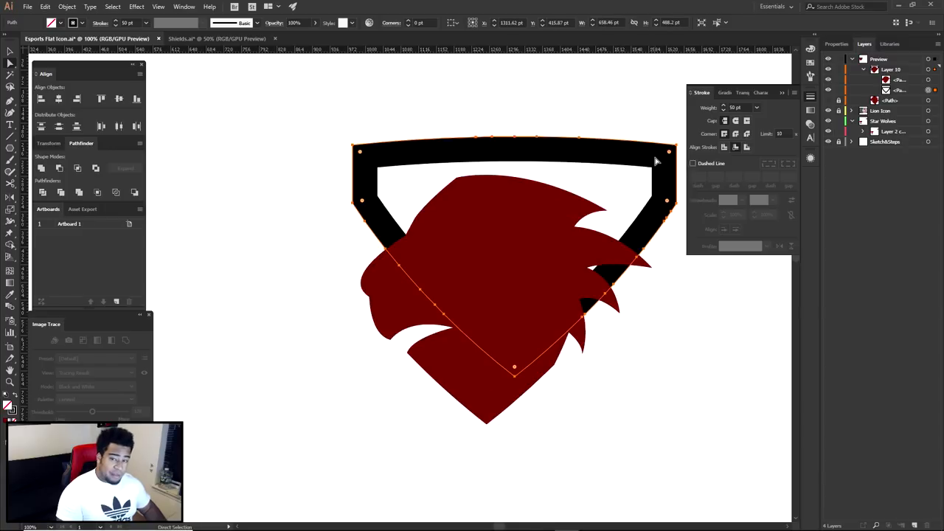
key("ctrl+z")
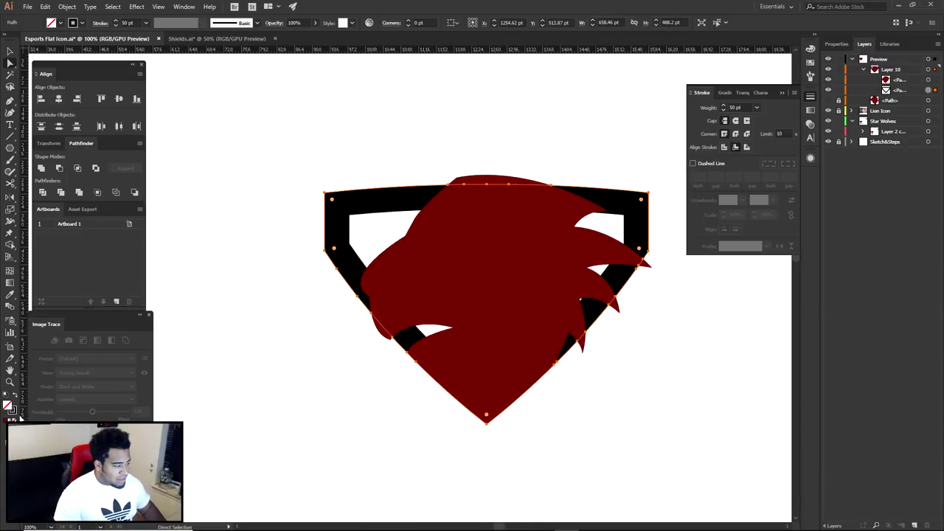
left_click(13, 417)
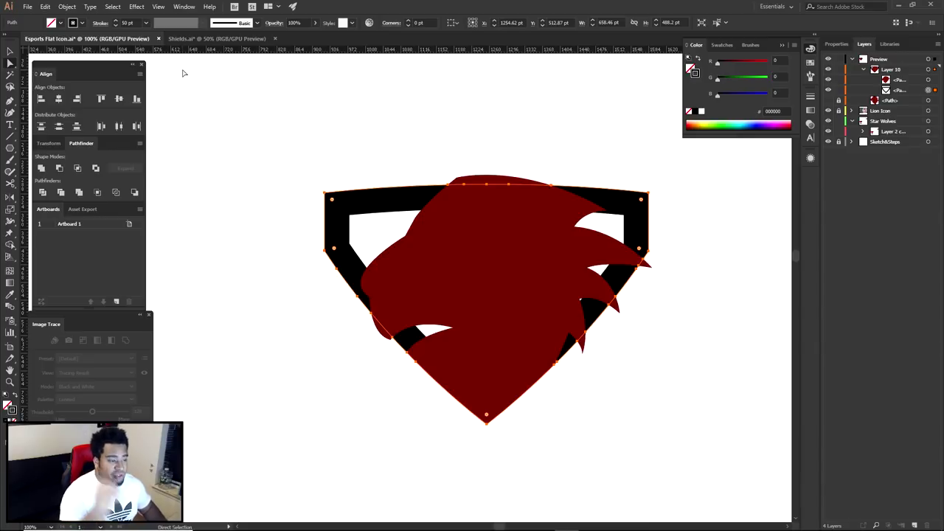
left_click(359, 172)
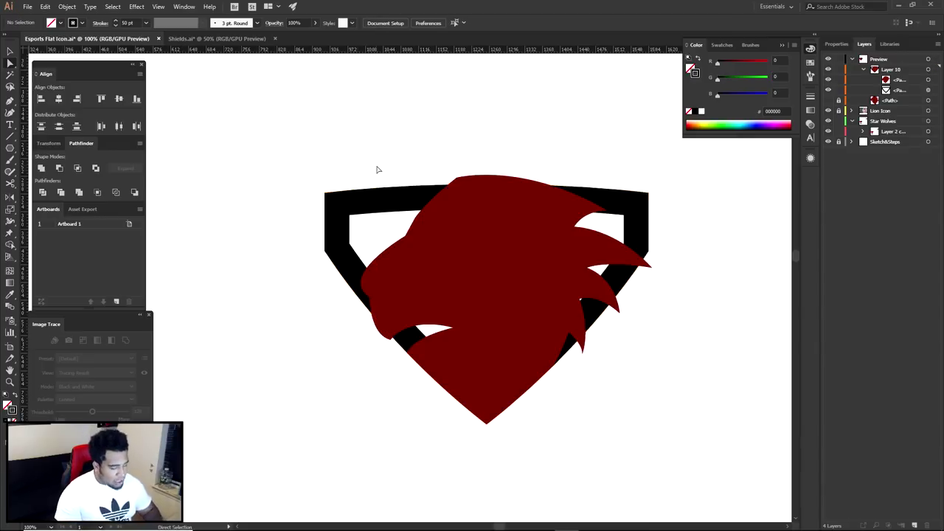
Step: Draw a straight diagonal two-point line without a stroke across the upper left part of the shield, in front of the lion's face
key("p")
left_click(400, 161)
left_click(383, 220)
left_click(353, 147)
key("a")
key("ctrl+z")
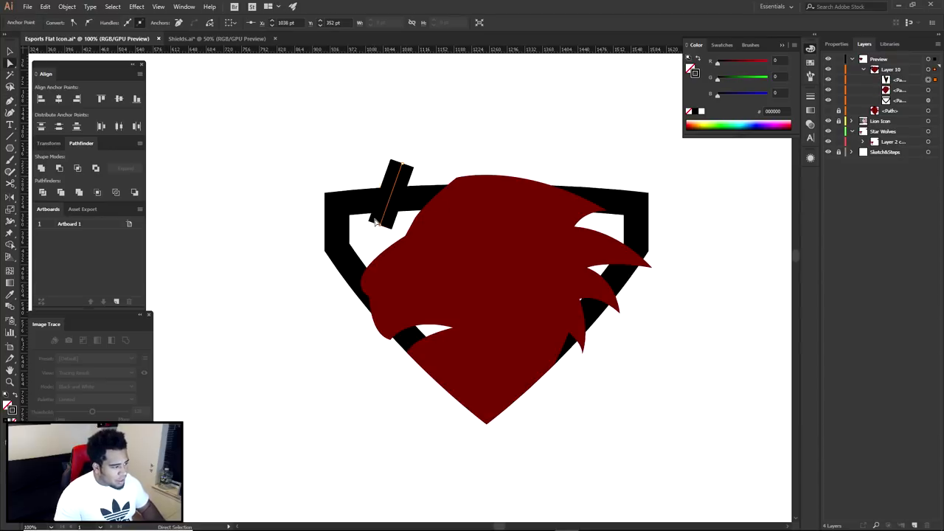
key("slash")
Step: Extend the diagonal line past the shield's lower left edge and subtract the shield's left corner with Shape Builder
key("ctrl+a")
key("shift+m")
key("a")
left_click_drag(381, 230, 343, 329)
key("shift+m")
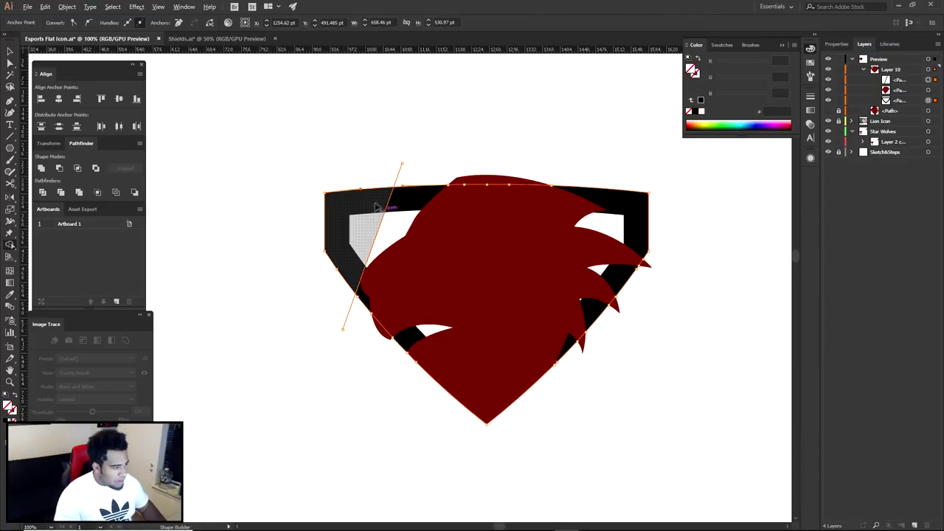
left_click(375, 209, "alt")
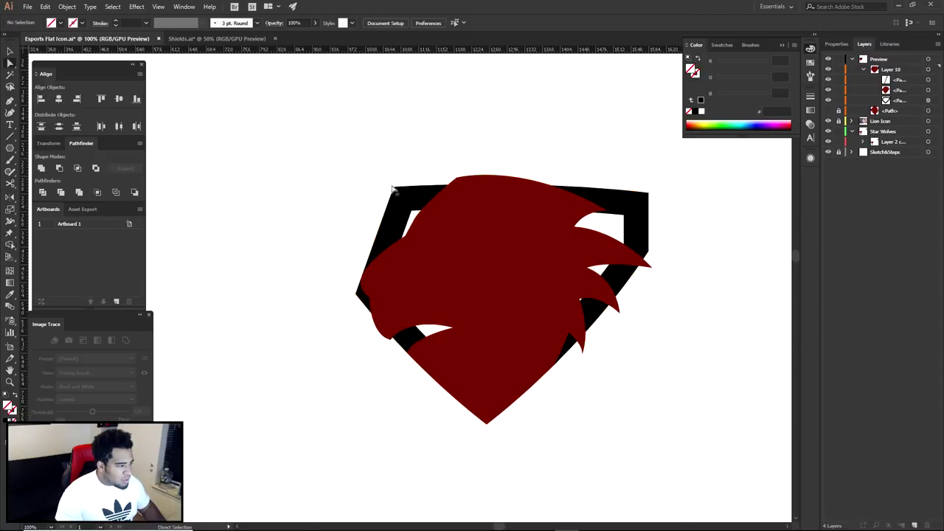
Step: Undo the cut of the shield's upper-left corner and delete the diagonal cutting line
key("ctrl+z")
key("ctrl+z")
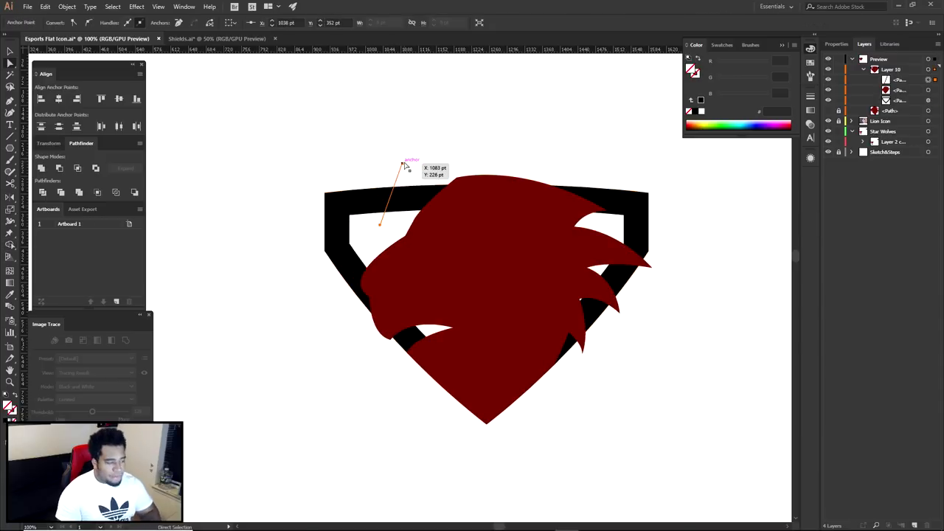
key("ctrl+z")
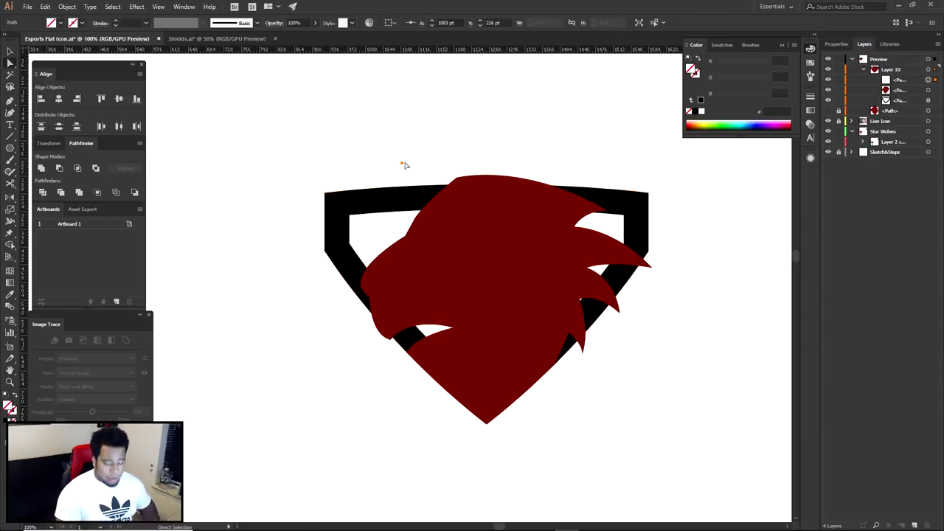
key("Delete")
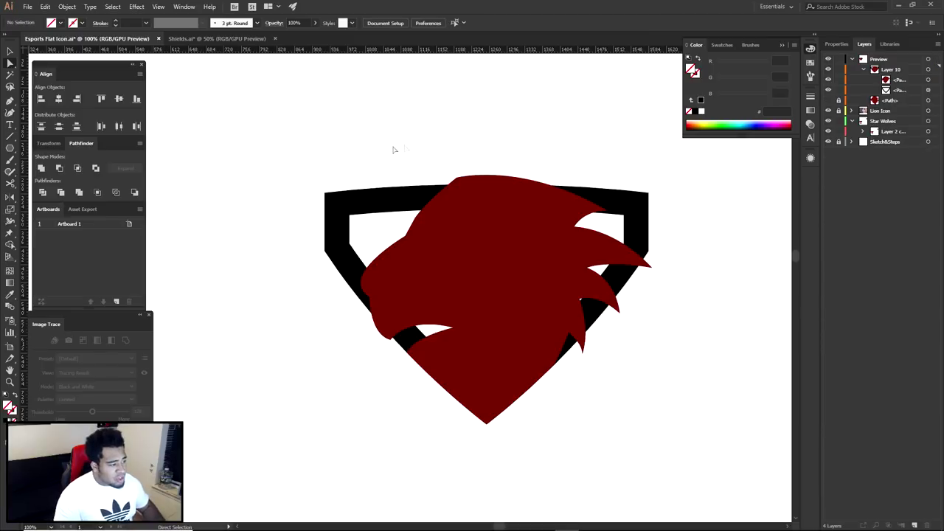
Step: Expand the appearance of the shield outline so its thick black stroke becomes a filled shape
left_click(405, 194)
mouse_move(433, 191)
left_mouse_down()
mouse_move(424, 214)
mouse_move(433, 191)
left_mouse_up()
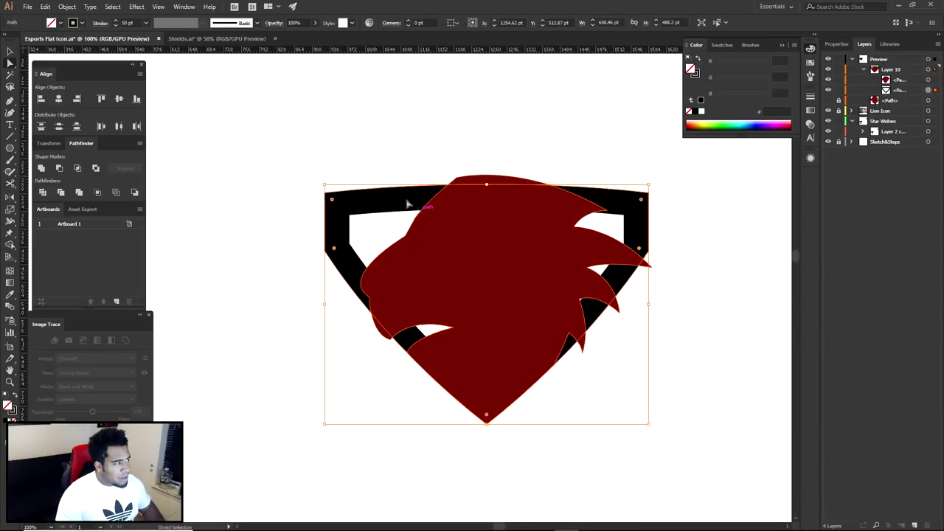
left_click(67, 6)
left_click(98, 122)
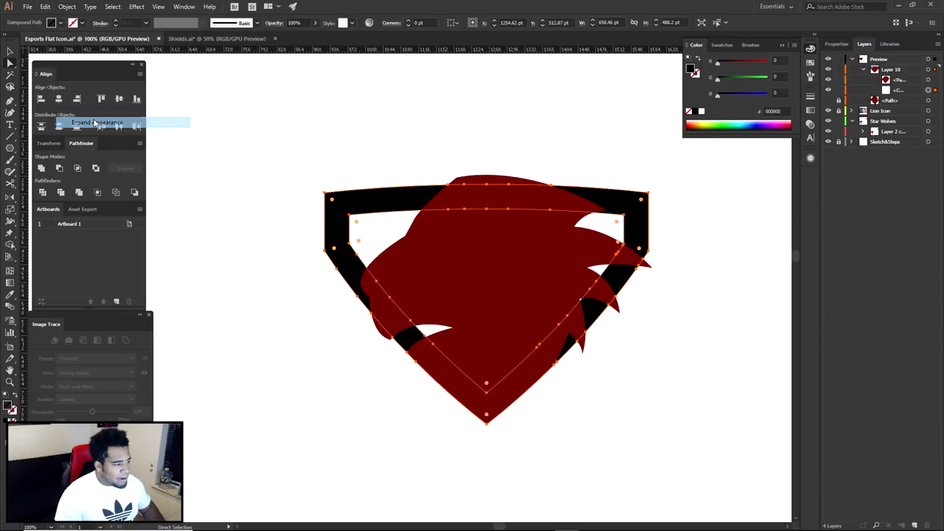
left_click(579, 140)
left_click(363, 197)
left_click(410, 161)
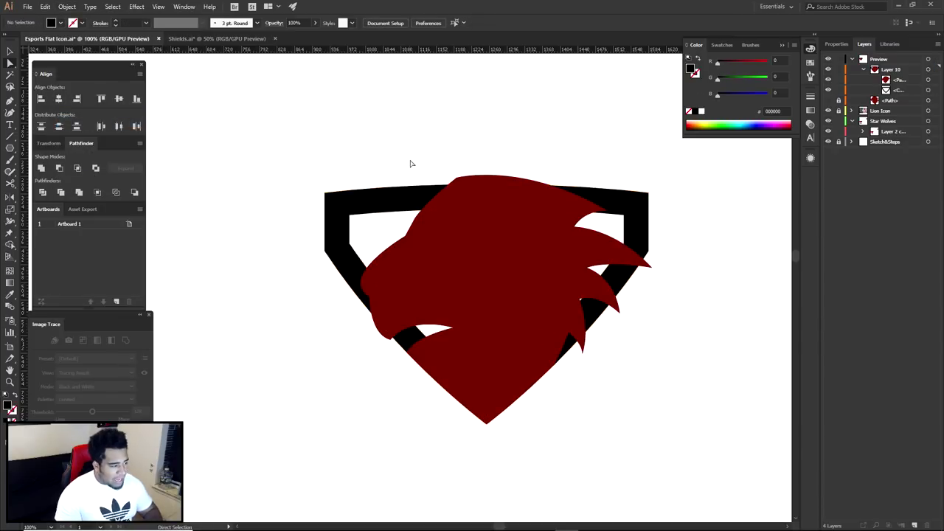
Step: Try cutting a slanted gap through the shield's top bar beside the lion's forehead, using a four-sided Pen shape and Shape Builder
key("p")
left_click(412, 178)
left_click(375, 235)
left_click(397, 225)
left_click(432, 160)
left_click(412, 177)
key("a")
mouse_move(383, 164)
left_mouse_down()
mouse_move(413, 218)
mouse_move(418, 174)
left_mouse_up()
key("shift+m")
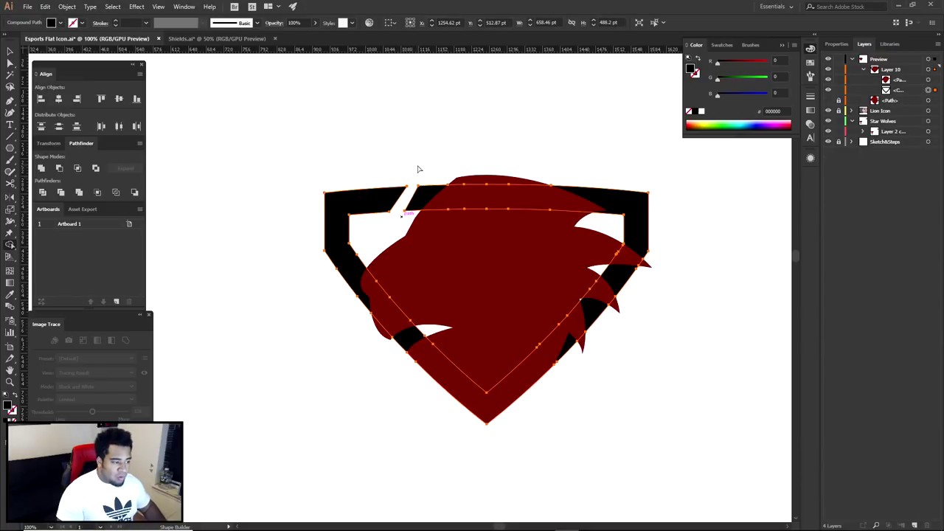
Step: Undo the slanted gap in the shield's top bar and the four-sided Pen shape used to cut it
key("ctrl+z")
key("ctrl+z")
key("ctrl+z")
key("a")
left_click(418, 151)
key("ctrl+z")
key("ctrl+z")
key("ctrl+z")
key("ctrl+z")
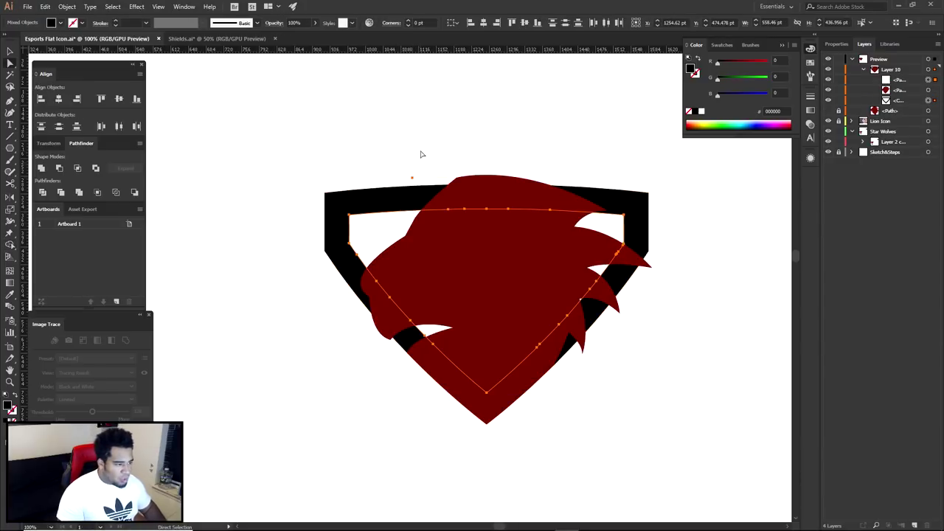
Step: Select the lion head and shield together and subtract the shield pieces in the mouth opening and between the lower mane spikes with Shape Builder
left_click(421, 154)
left_click_drag(495, 189, 491, 155)
left_click_drag(380, 418, 566, 308)
key("shift+m")
scroll(400, 317, "up", 3)
scroll(379, 328, "down", 4)
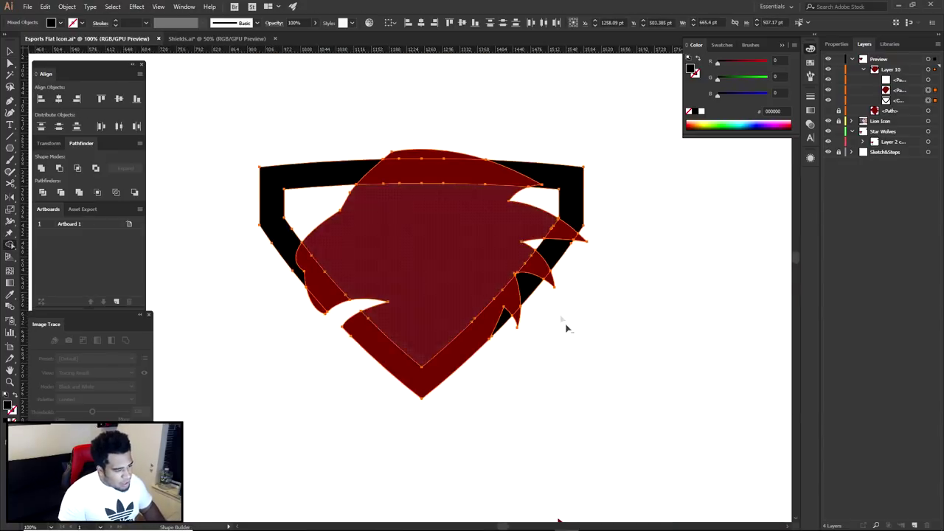
scroll(476, 362, "up", 4)
left_click(501, 289)
scroll(567, 320, "up", 4)
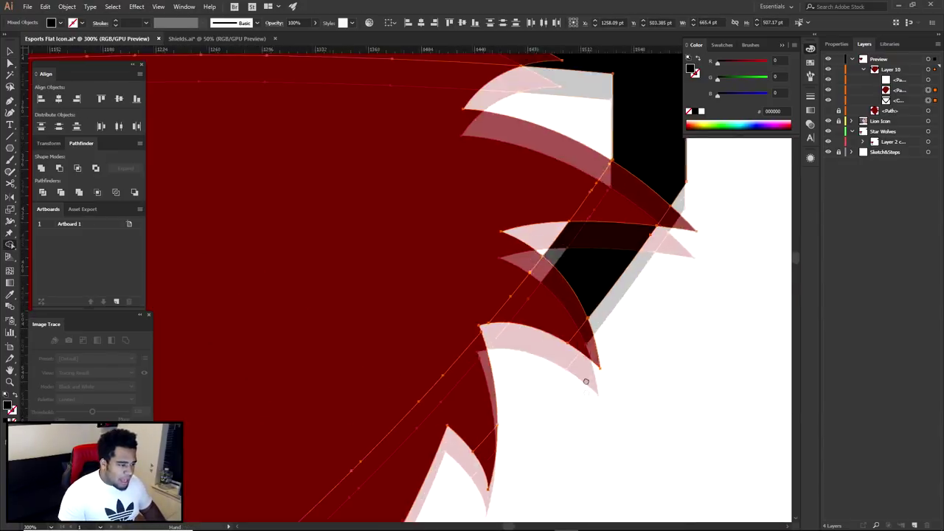
key("a")
left_click(595, 309)
Step: Compare the trimmed lion shield with the Star Wolves reference logo below it
scroll(595, 309, "down", 5)
left_click_drag(624, 338, 604, 284)
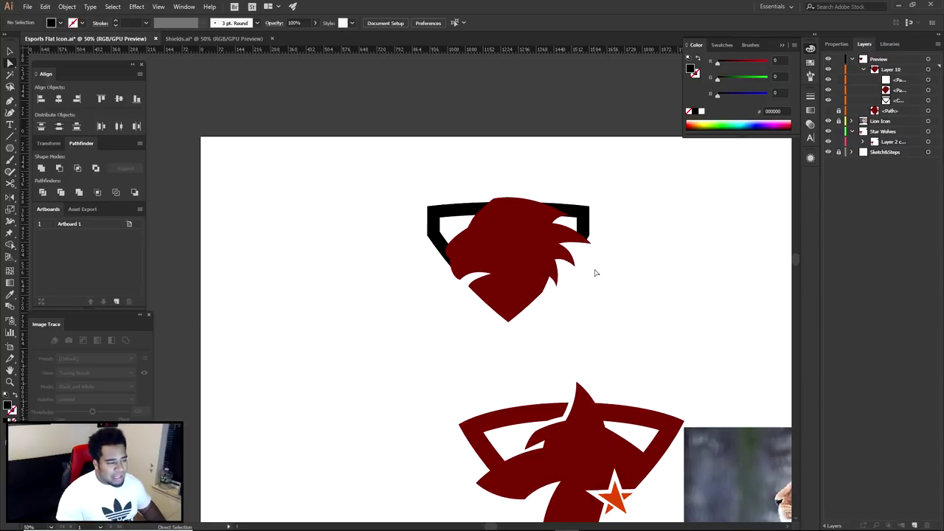
scroll(522, 292, "up", 2)
left_click_drag(559, 293, 581, 374)
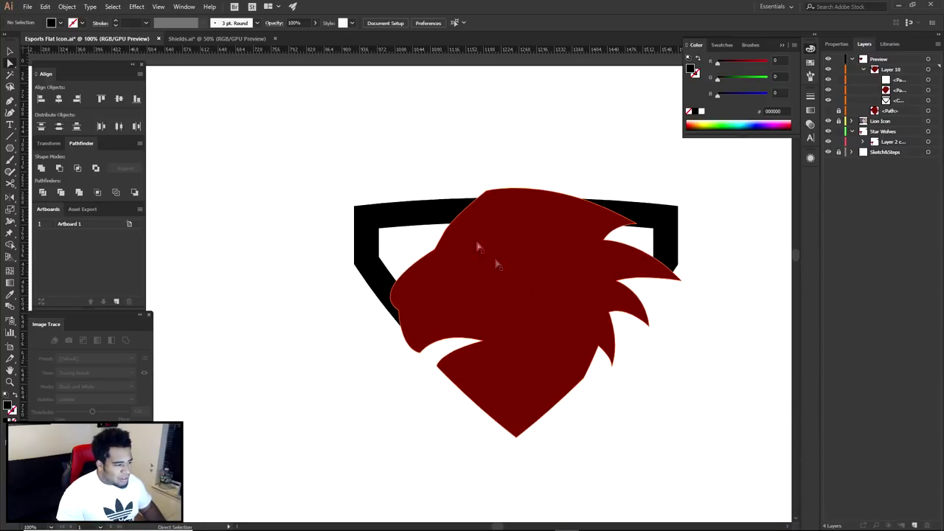
scroll(537, 339, "down", 2)
left_click_drag(588, 430, 536, 268)
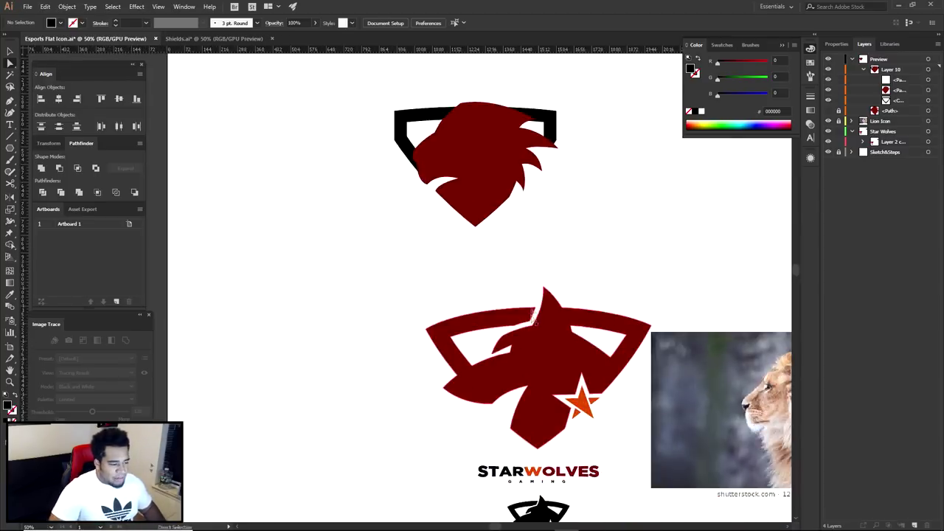
scroll(542, 284, "up", 1)
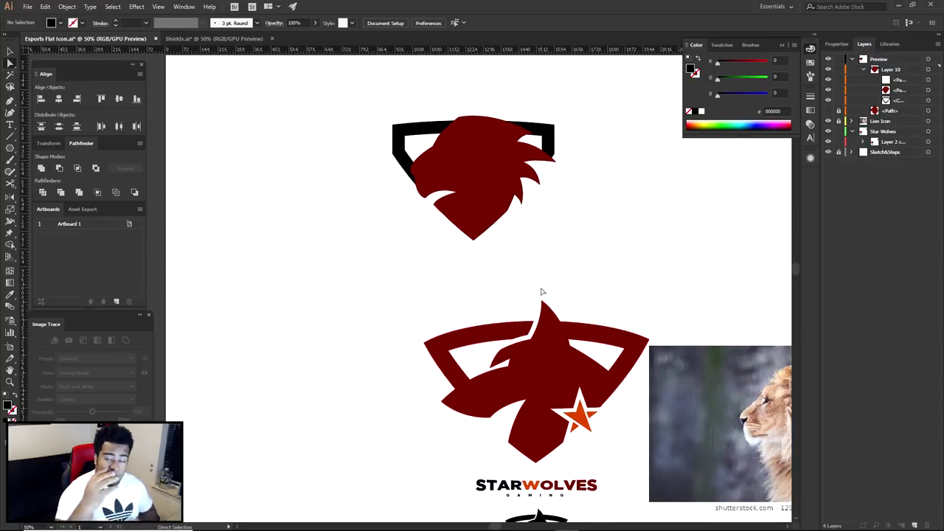
left_click_drag(539, 230, 551, 312)
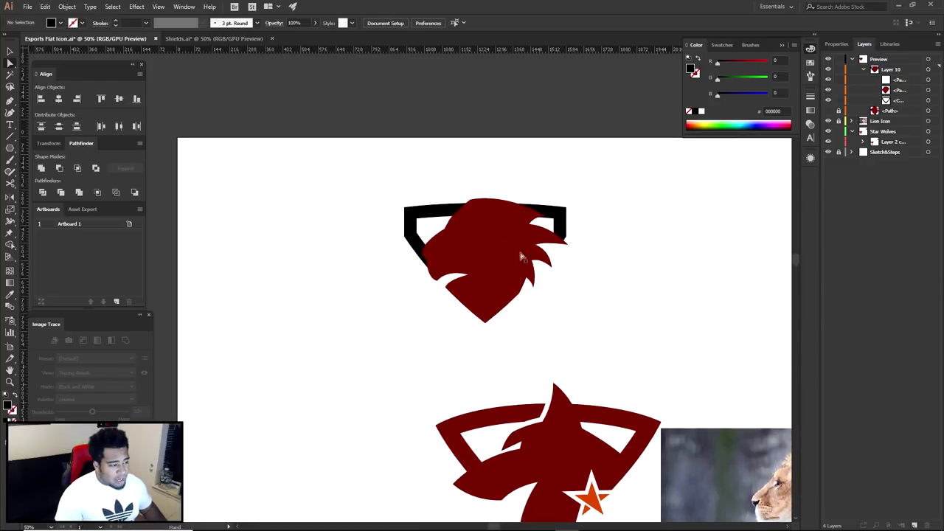
Step: Duplicate the lion head in place and give the copy no fill and a cyan 00fbff stroke
scroll(484, 220, "up", 2)
left_click(505, 214)
left_click(913, 92)
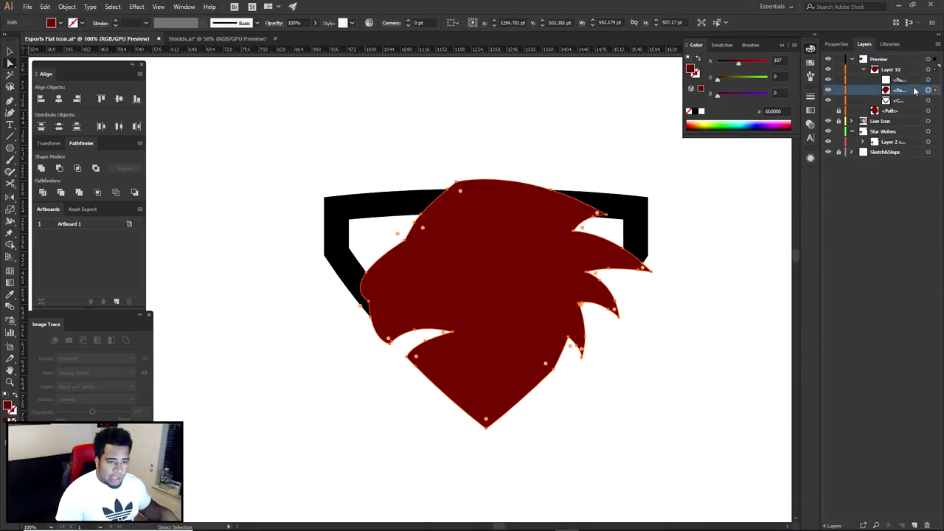
key("ctrl+f")
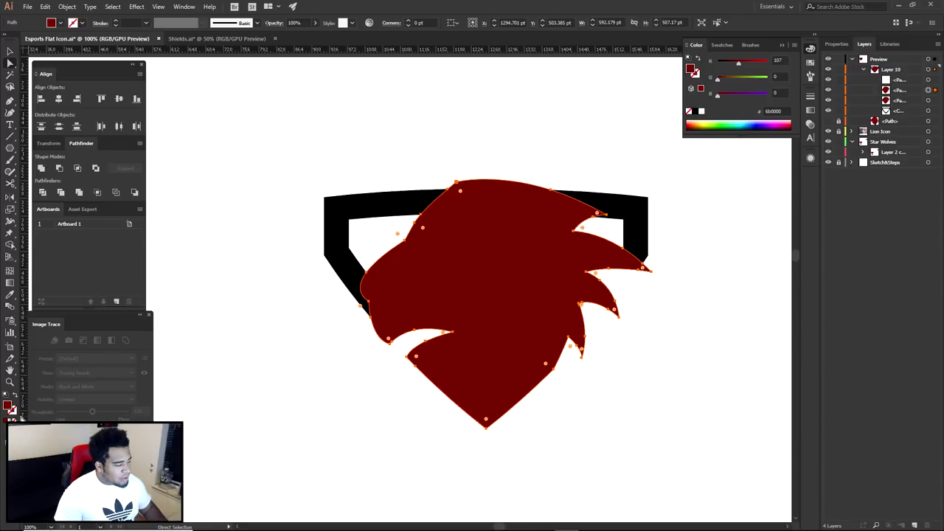
left_click(13, 414)
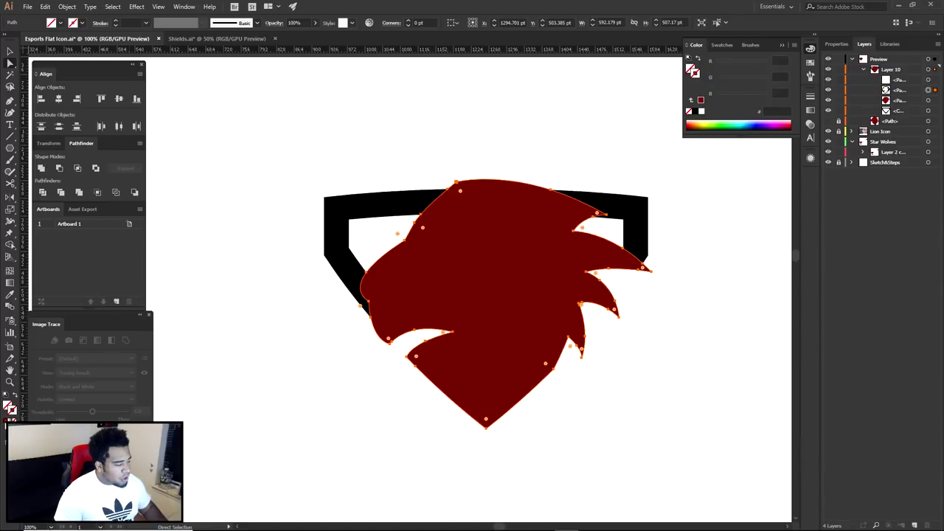
left_click(6, 421)
left_click(741, 122)
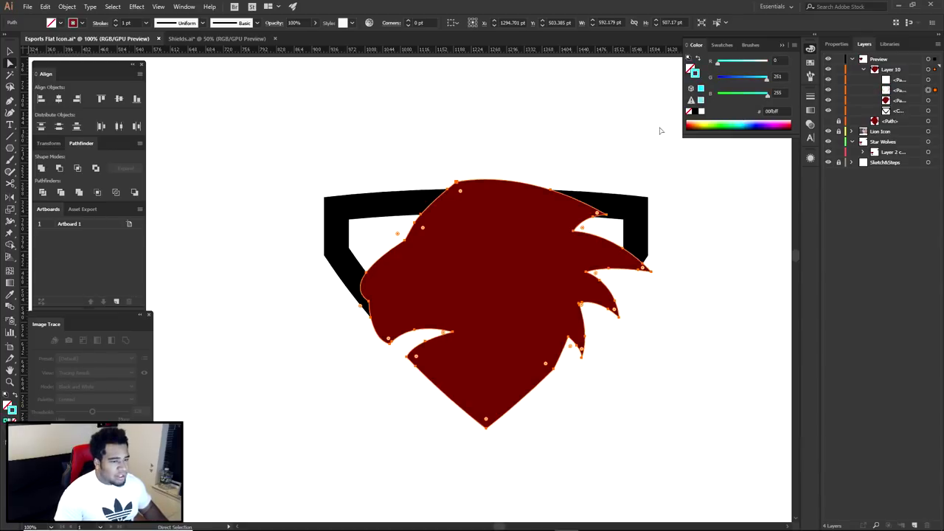
Step: Align the copied head's cyan stroke to the outside and set its weight to 20 pt
left_click(810, 96)
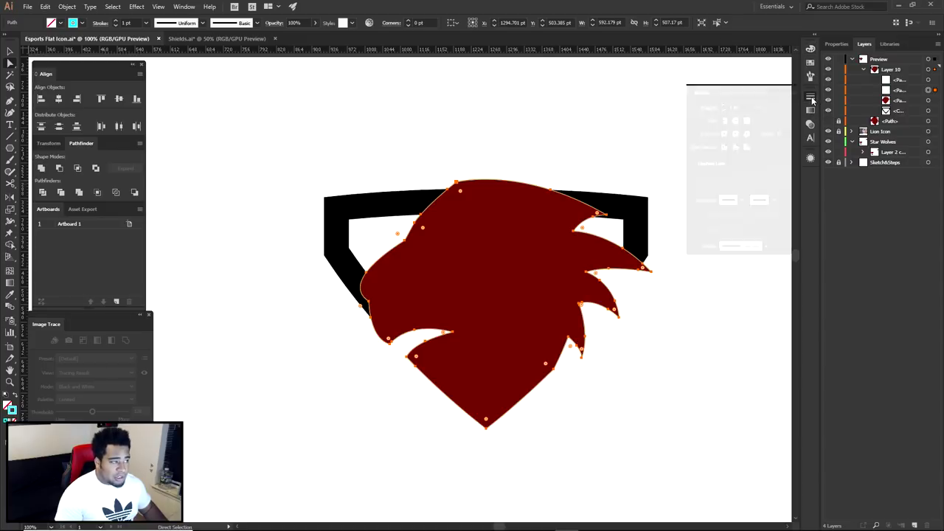
left_click(195, 8)
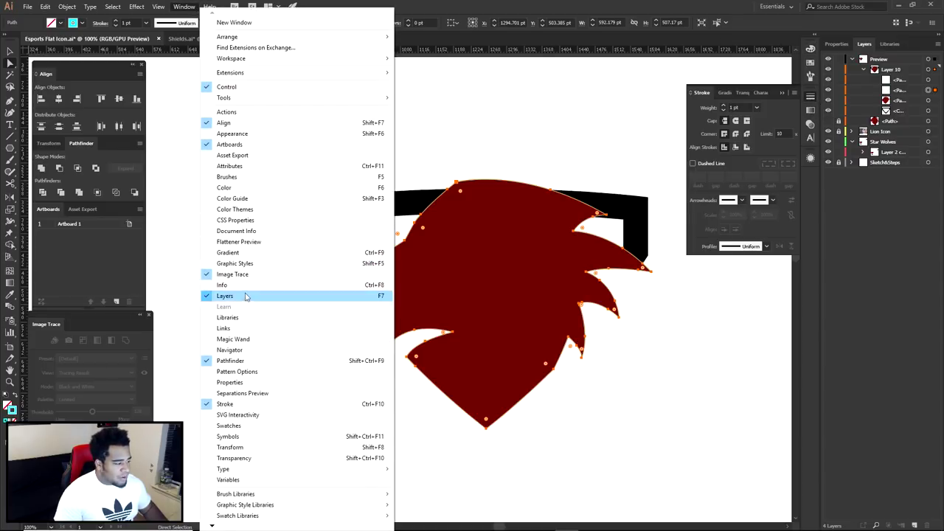
left_click(722, 144)
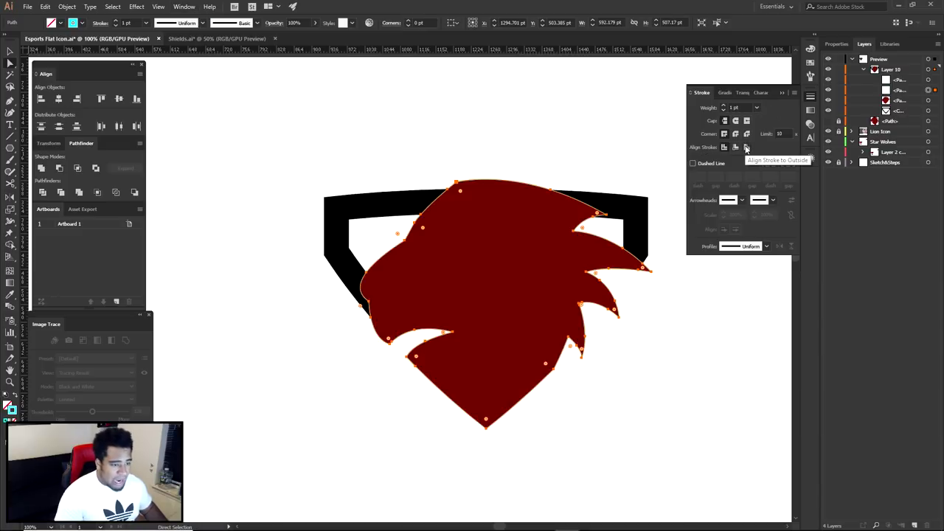
left_click(746, 147)
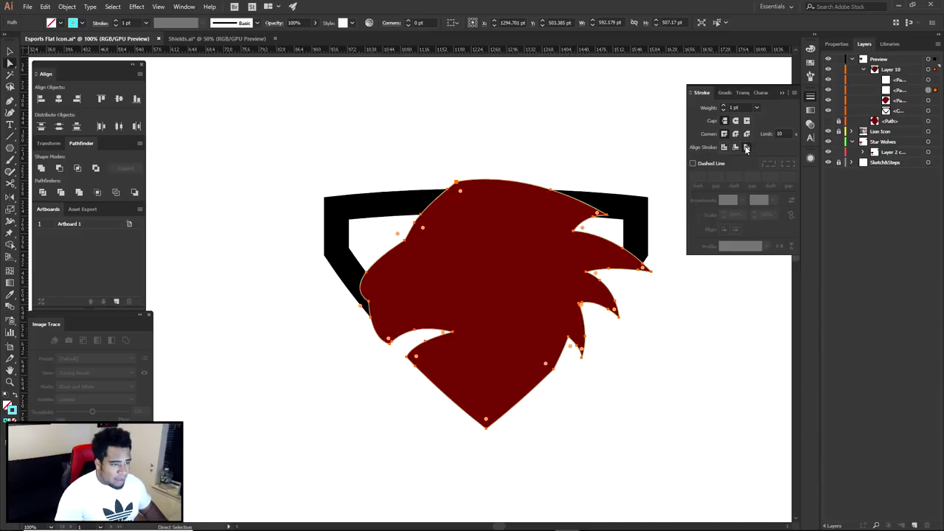
left_click(724, 106)
left_click(724, 106)
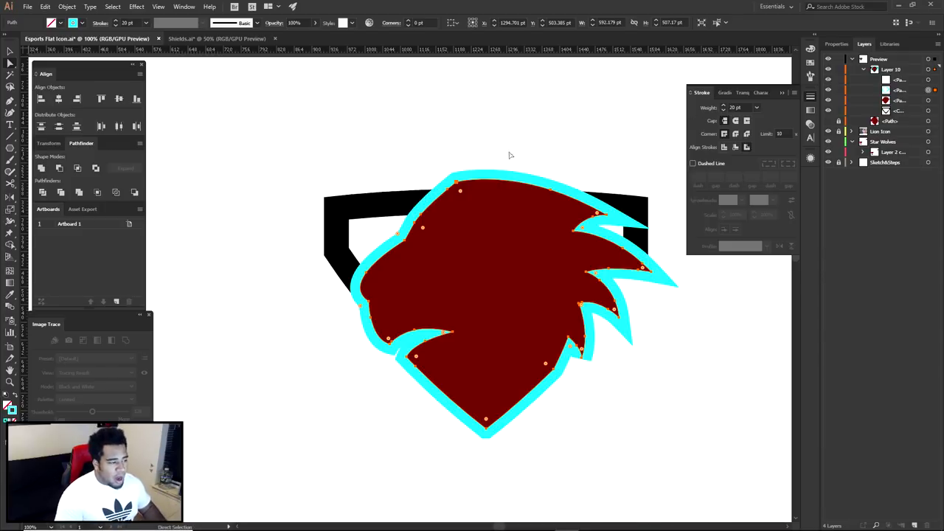
Step: Move the cyan outline up off the lion head as a test and undo the move
scroll(472, 200, "up", 2)
left_click_drag(381, 199, 389, 116)
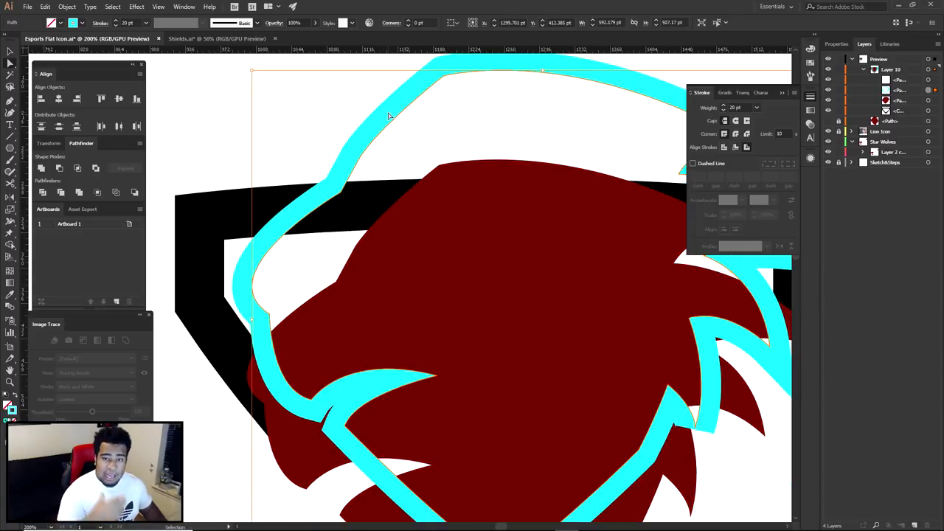
key("ctrl+z")
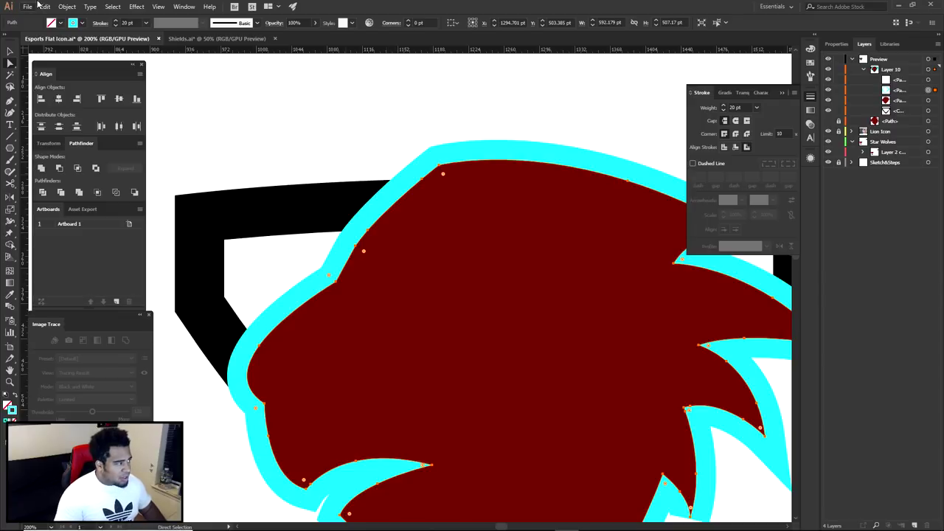
Step: Expand the appearance of the cyan outline into a filled compound shape
left_click(66, 6)
left_click(89, 123)
left_click(407, 124)
left_click_drag(467, 152, 458, 85)
key("ctrl+z")
Step: Select the cyan outline and the shield together and subtract their overlap on the top bar beside the lion's forehead with Shape Builder
left_click(323, 207)
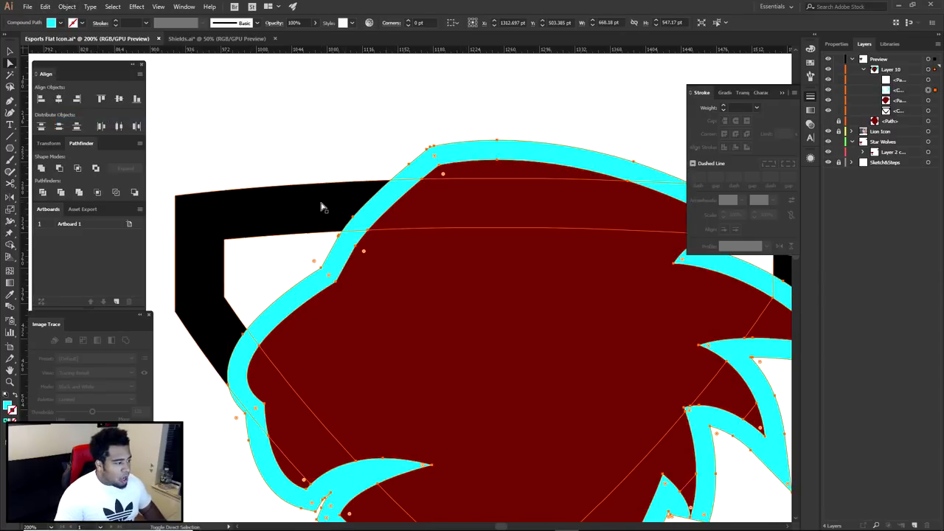
left_click(320, 207, "shift")
left_click_drag(487, 147, 466, 87)
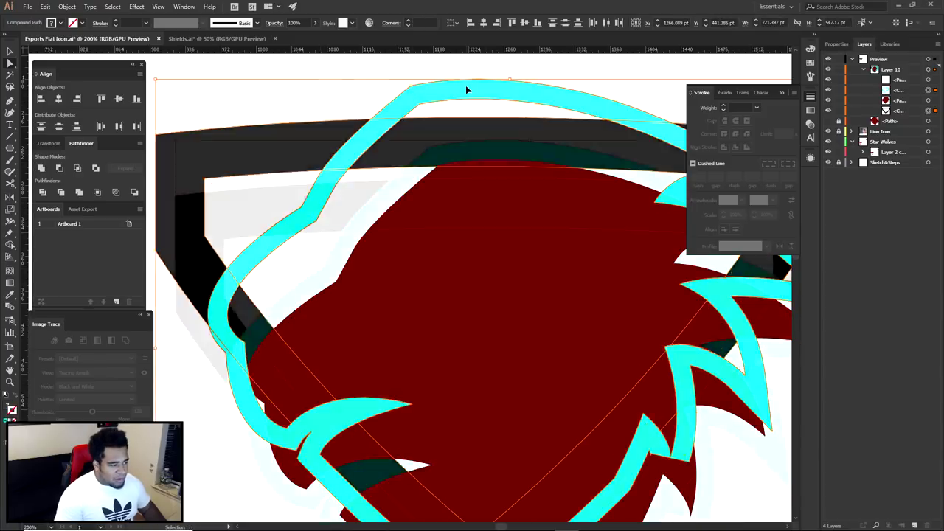
key("ctrl+z")
scroll(356, 219, "up", 2)
key("shift+m")
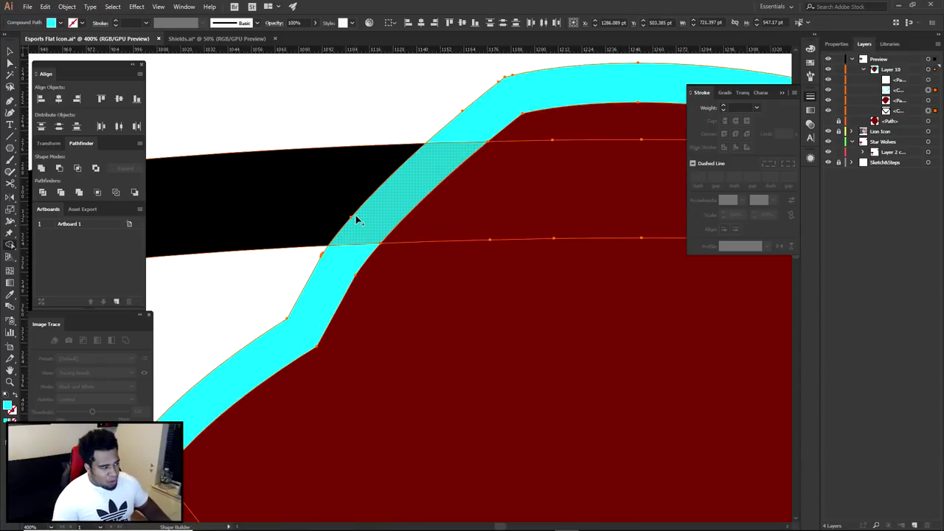
left_click_drag(6, 248, 64, 250)
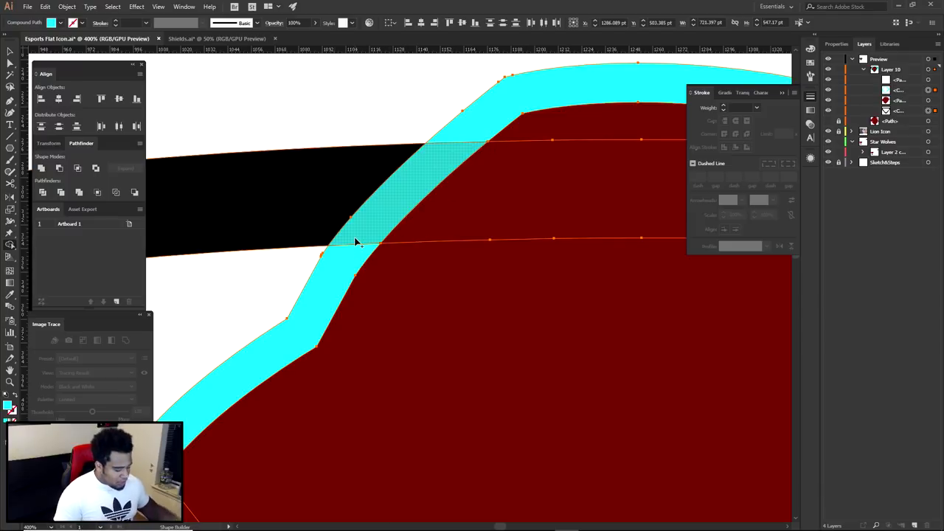
left_click(388, 222, "alt")
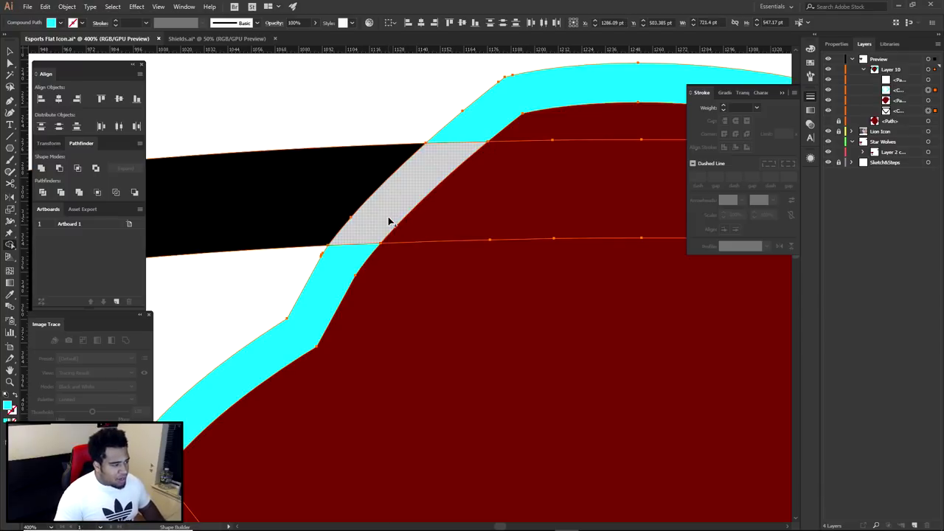
Step: Delete the leftover cyan outline and check the gap between the lion head and the shield
key("a")
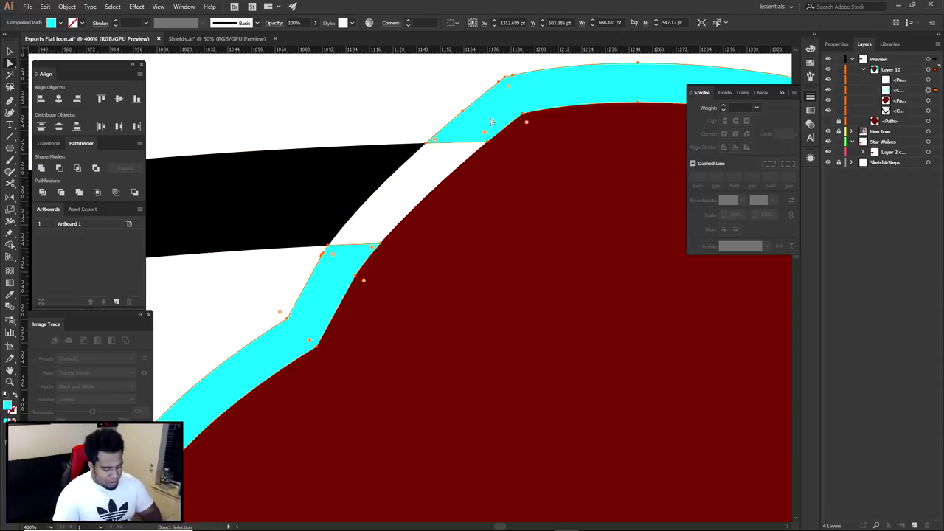
key("Delete")
scroll(472, 201, "down", 7)
left_click_drag(602, 276, 595, 331)
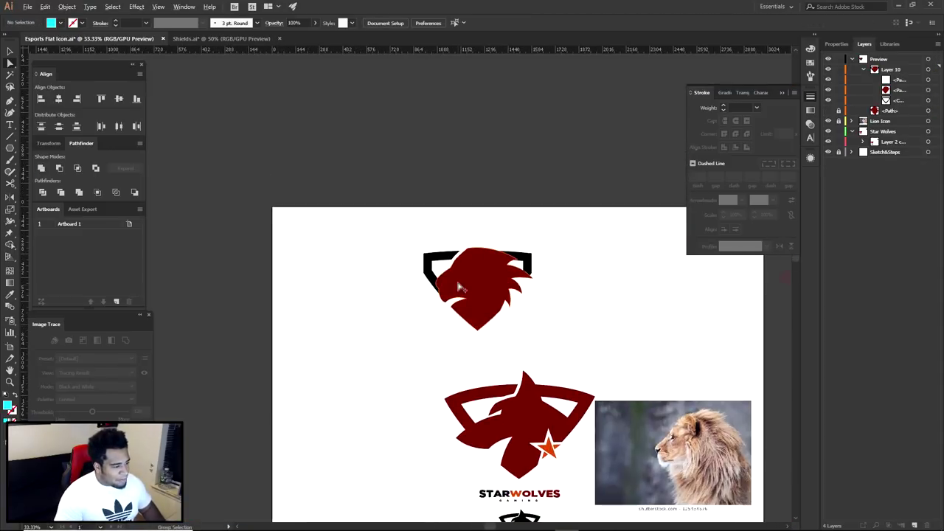
scroll(458, 288, "up", 1)
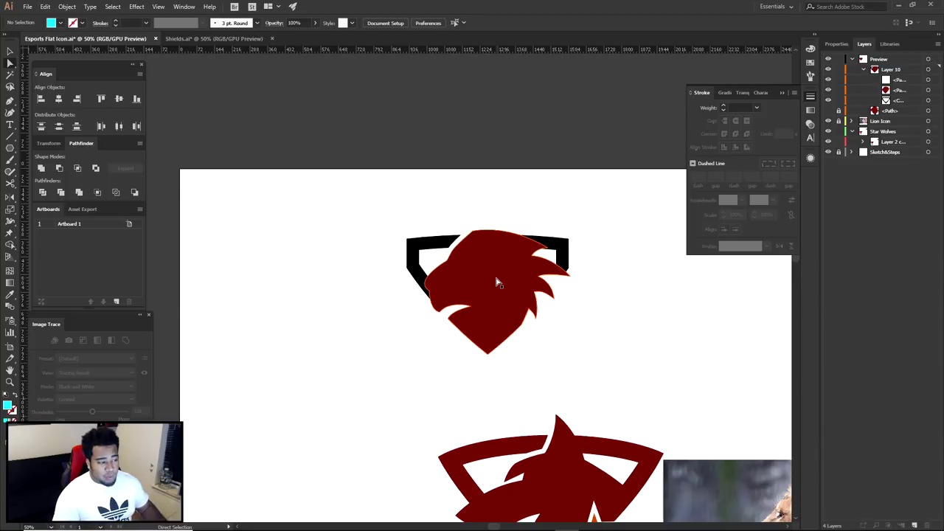
scroll(520, 328, "up", 2)
left_click_drag(556, 317, 545, 333)
scroll(563, 382, "down", 2)
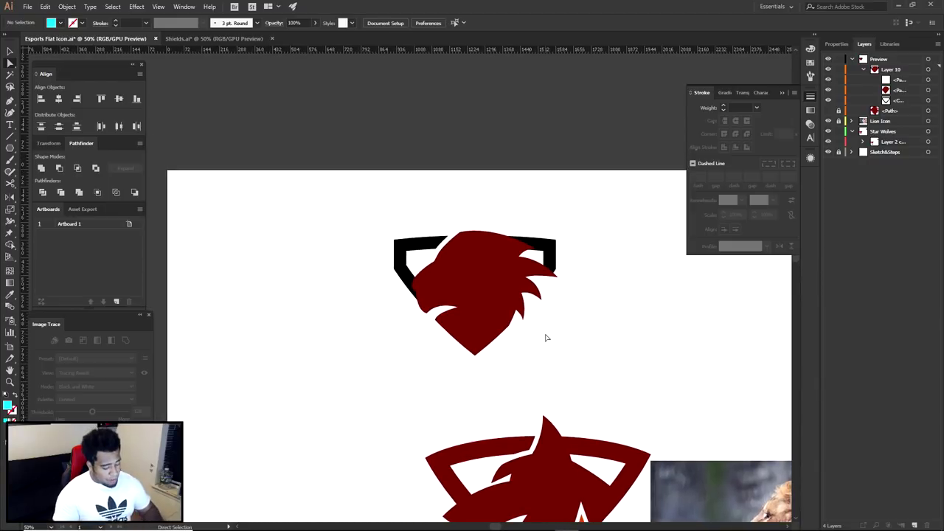
Step: Draw the curved base of a crown with the Pen tool just above the shield, spanning its full width
key("p")
scroll(435, 228, "up", 2)
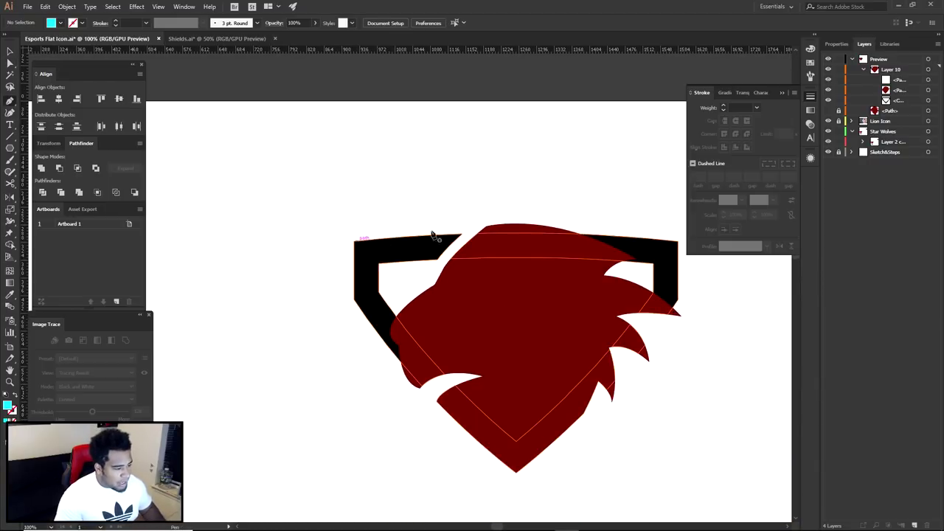
left_click_drag(668, 245, 639, 254)
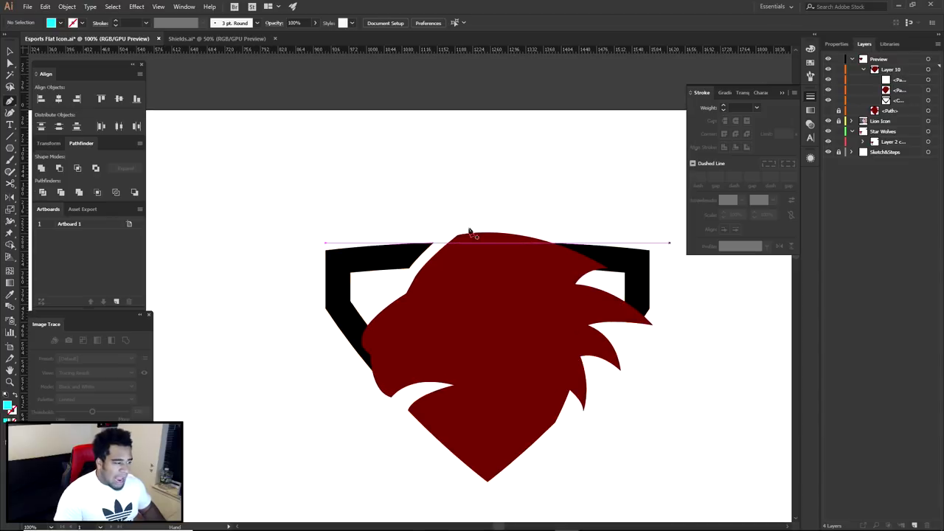
left_click(325, 243)
left_click_drag(648, 244, 502, 213)
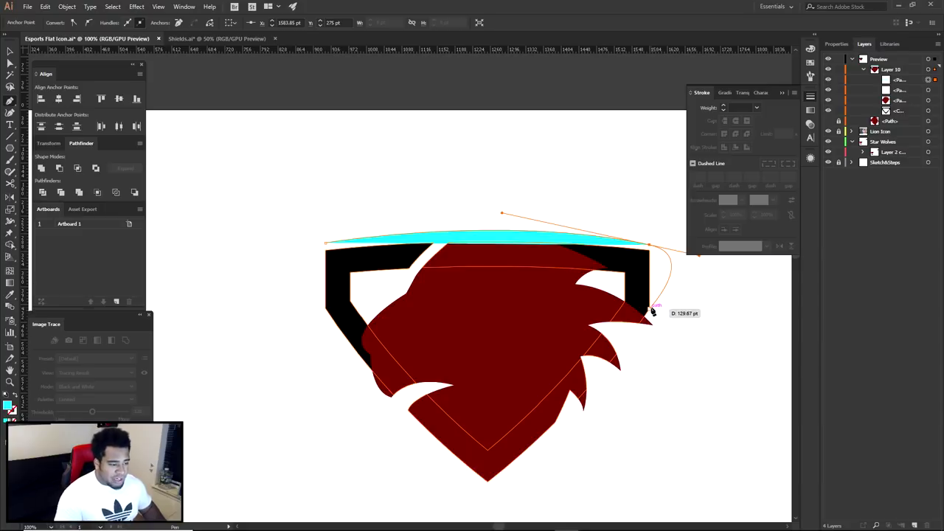
Step: Continue the crown outline up the shield's right side through a small side spike to a tall central peak and down its centreline
left_click_drag(649, 248, 613, 194)
left_click(606, 190)
left_click(607, 191)
left_click_drag(570, 217, 522, 189)
left_click_drag(497, 151, 497, 146)
left_click(497, 144)
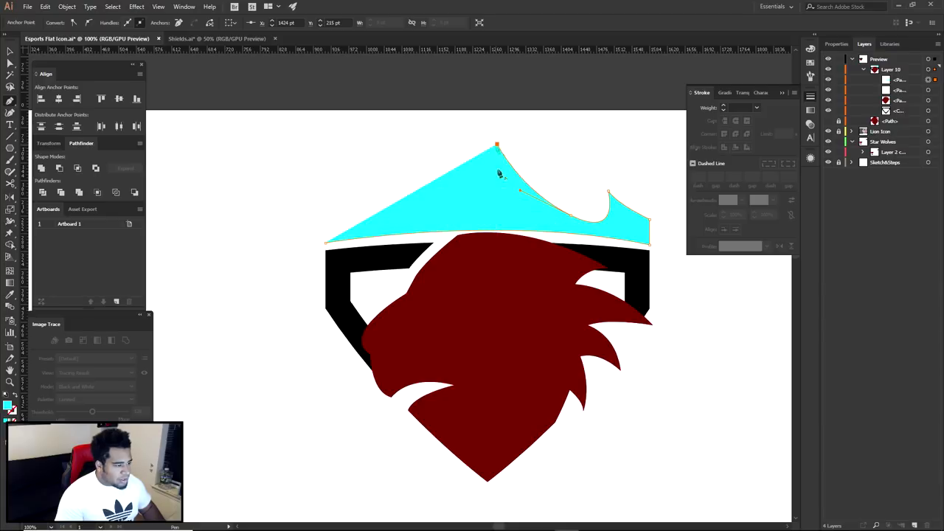
left_click(497, 288)
Step: Separate the crown shape along its centreline with Shape Builder and delete the left part, keeping only the right half
key("a")
key("shift+m")
left_click(530, 210)
key("a")
left_click(556, 181)
left_click(449, 244)
key("Delete")
Step: Try moving the half crown to the left, undo the move and clear the selection
left_click(524, 214)
left_click_drag(523, 214, 402, 214)
key("ctrl+z")
key("ctrl+shift+a")
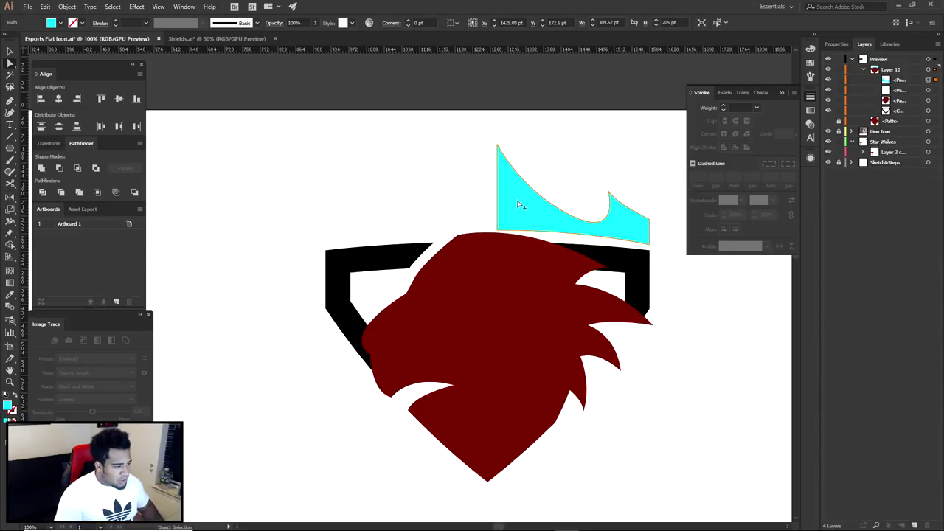
Step: Duplicate the half crown to the left, reflect the copy across the vertical axis and align it against the original at the central peak
left_click_drag(527, 212, 385, 209)
right_click(428, 201)
mouse_move(451, 341)
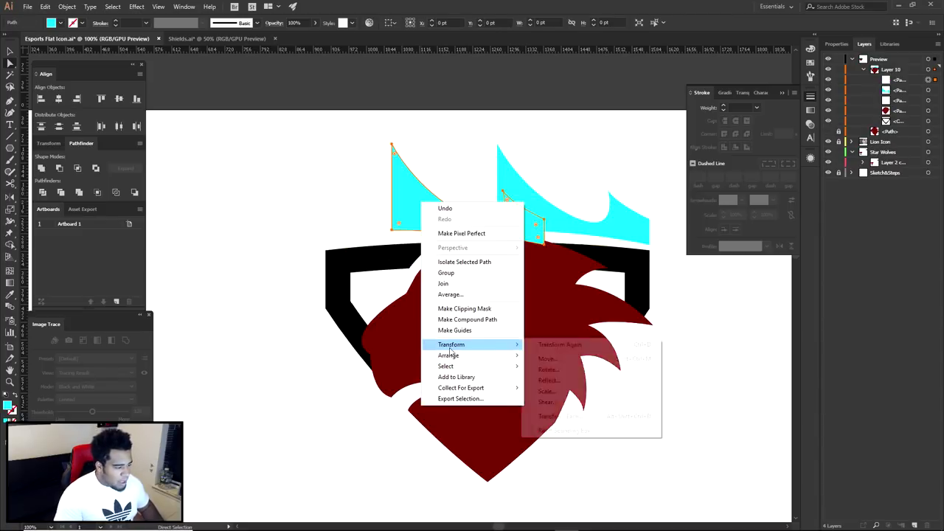
left_click(558, 379)
left_click(594, 237)
left_click_drag(567, 148, 497, 148)
Step: Unite the two crown halves into one shape and widen it to about 658 pt to match the shield's width
key("ctrl+a")
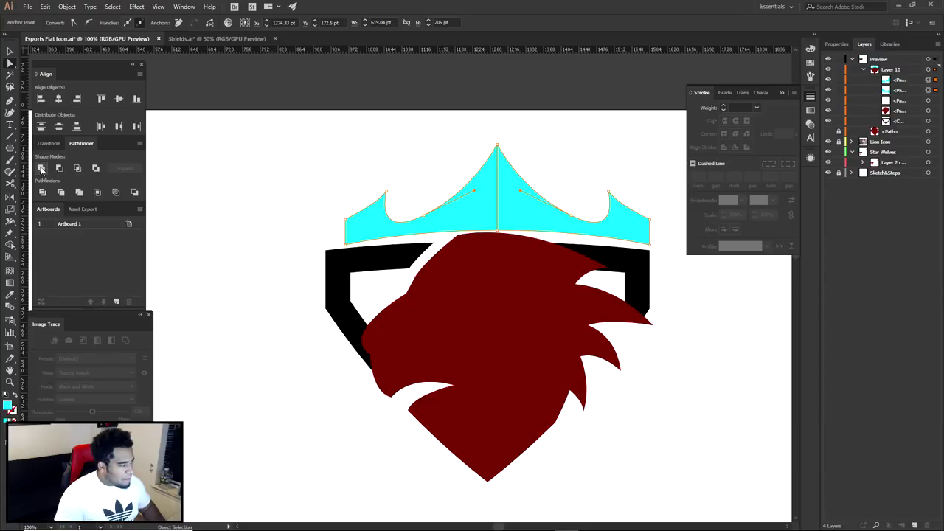
left_click(41, 169)
key("v")
left_click_drag(344, 193, 325, 193)
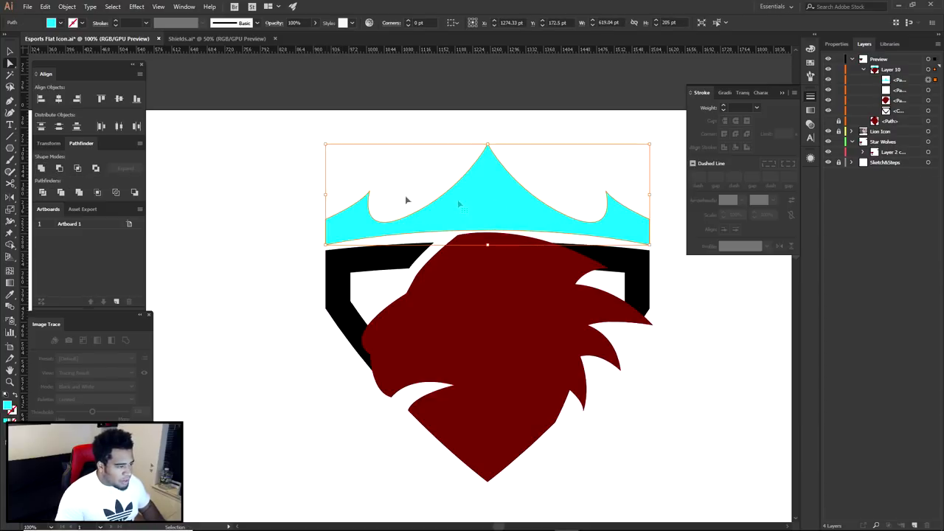
Step: Try stretching the crown's base down toward the shield and undo the change
left_click_drag(487, 243, 487, 248)
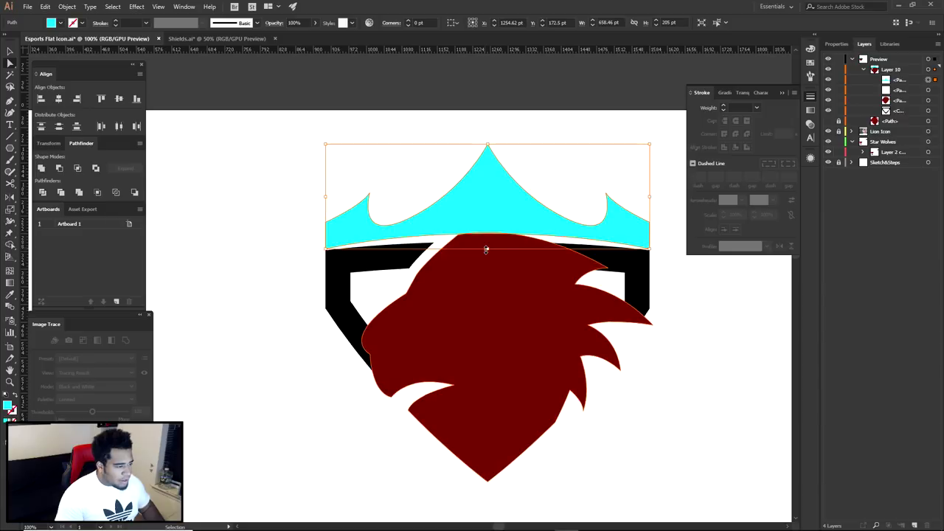
key("ctrl+z")
left_click(545, 171)
left_click(528, 207)
left_click(558, 199)
Step: Fill the crown with the shield's black using the Eyedropper
scroll(557, 198, "down", 3)
left_click_drag(620, 299, 566, 305)
scroll(475, 235, "up", 2)
left_click(478, 221)
key("i")
left_click(544, 251)
key("a")
left_click(601, 260)
scroll(627, 273, "down", 2)
left_click_drag(636, 314, 535, 290)
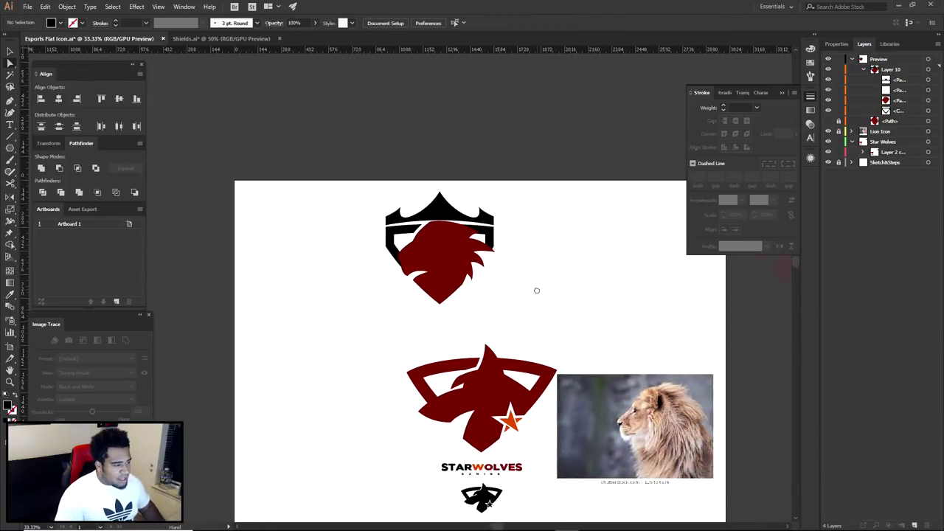
Step: Draw a curved path across the crown's base over the lion's head and subtract the overlap with Shape Builder to open a gap
scroll(443, 232, "up", 4)
scroll(441, 233, "up", 2)
key("p")
left_click_drag(337, 201, 384, 162)
left_click_drag(642, 188, 683, 209)
key("a")
left_click(388, 140, "shift")
key("shift+m")
left_click_drag(400, 173, 385, 193, "alt")
key("a")
left_click(346, 193)
left_click(345, 205)
Step: Draw a narrow closed diamond with the Pen tool inside the crown's central peak
scroll(342, 199, "down", 3)
left_click(467, 148)
left_click_drag(485, 132, 608, 198)
key("p")
left_click(504, 196)
left_click(492, 215)
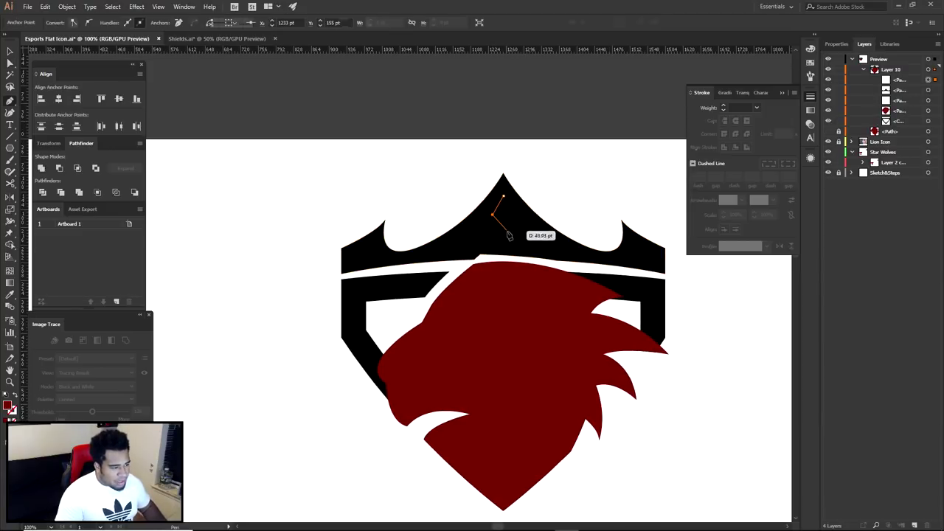
left_click_drag(504, 234, 504, 234)
left_click(514, 215)
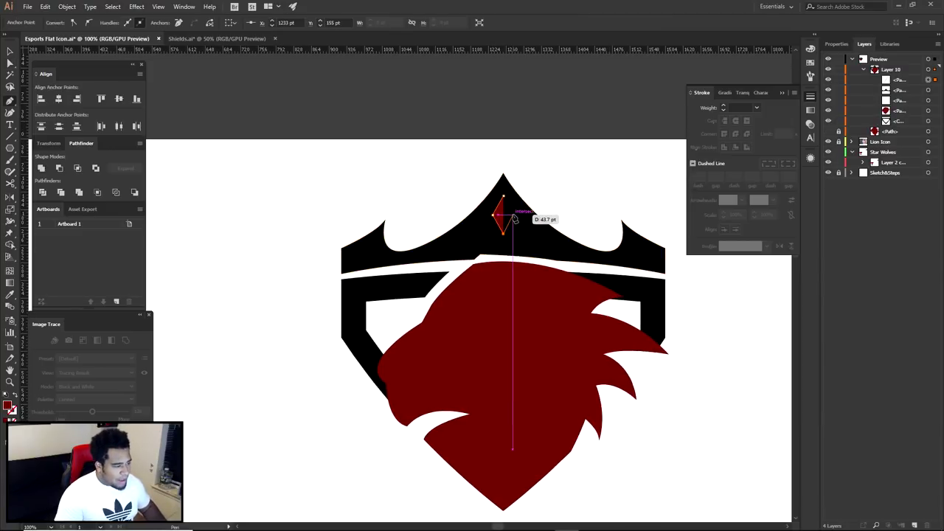
left_click(504, 196)
Step: Select the diamond and the crown together and subtract the diamond from the crown with Shape Builder
key("a")
left_click_drag(467, 170, 540, 223)
key("shift+m")
left_click(503, 217, "alt")
key("a")
left_click(541, 194)
Step: Move the lion head off the shield as a test, undo the move and clear the selection
scroll(542, 194, "down", 3)
left_click_drag(587, 196, 480, 247)
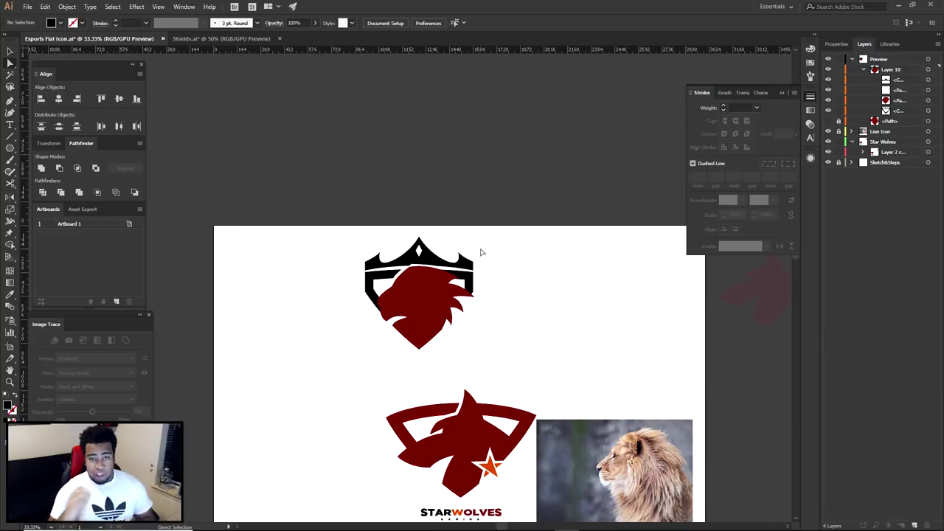
left_click_drag(414, 282, 541, 280)
key("ctrl+z")
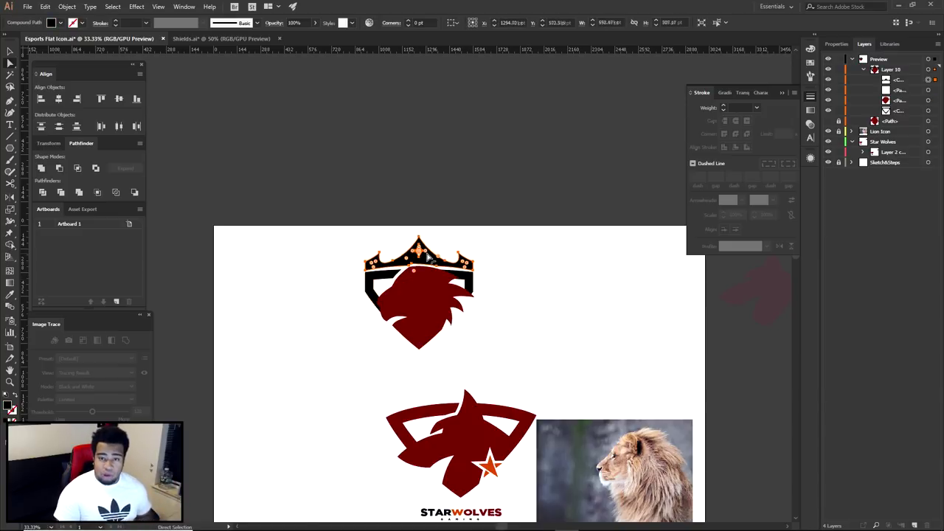
left_click(468, 234)
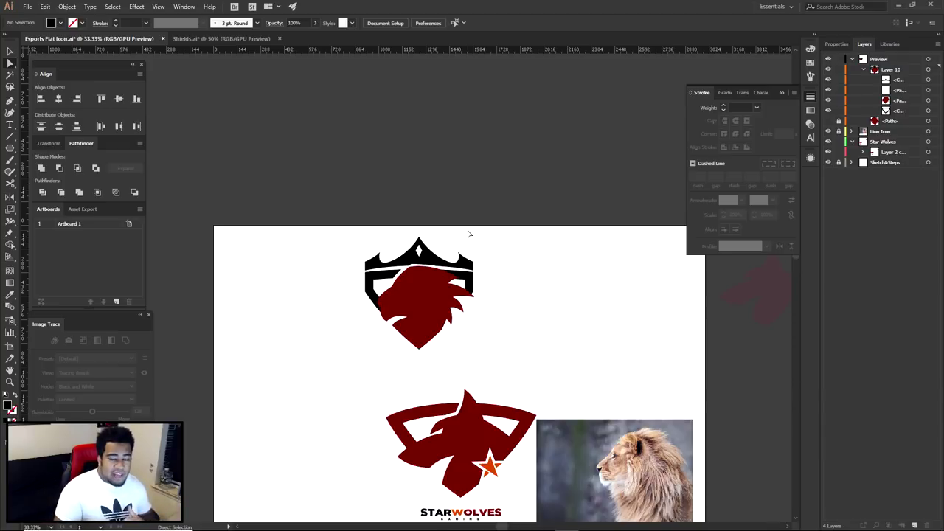
Step: Recolour the lion head with a deep blue fill, hex 2608bc
left_click_drag(459, 230, 514, 208)
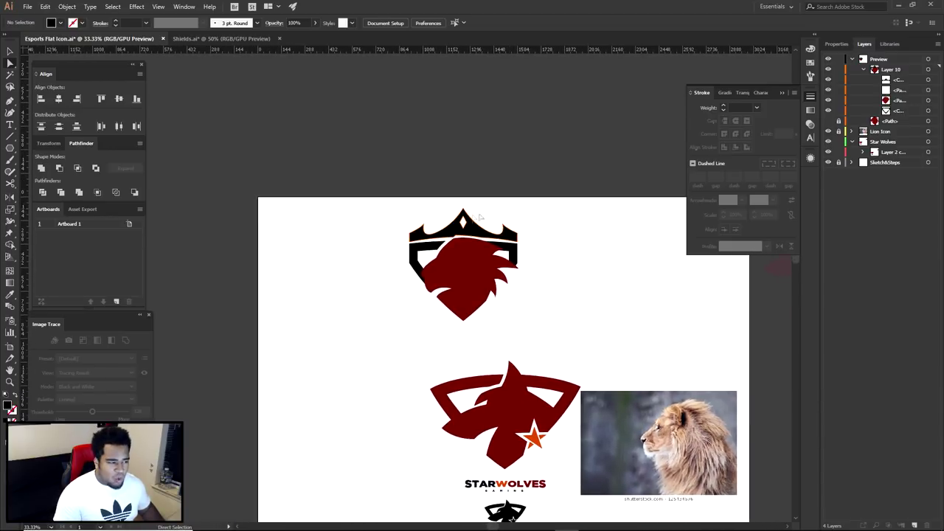
scroll(464, 223, "up", 5)
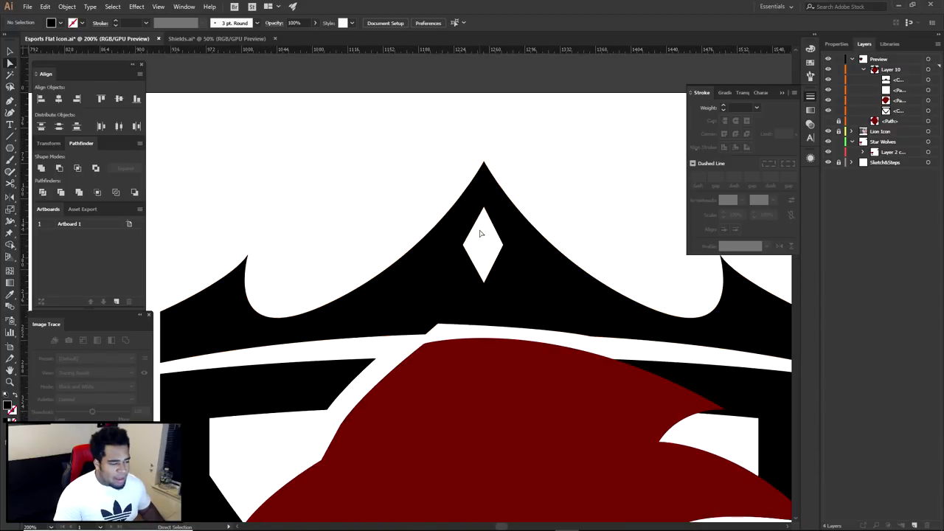
scroll(480, 234, "down", 3)
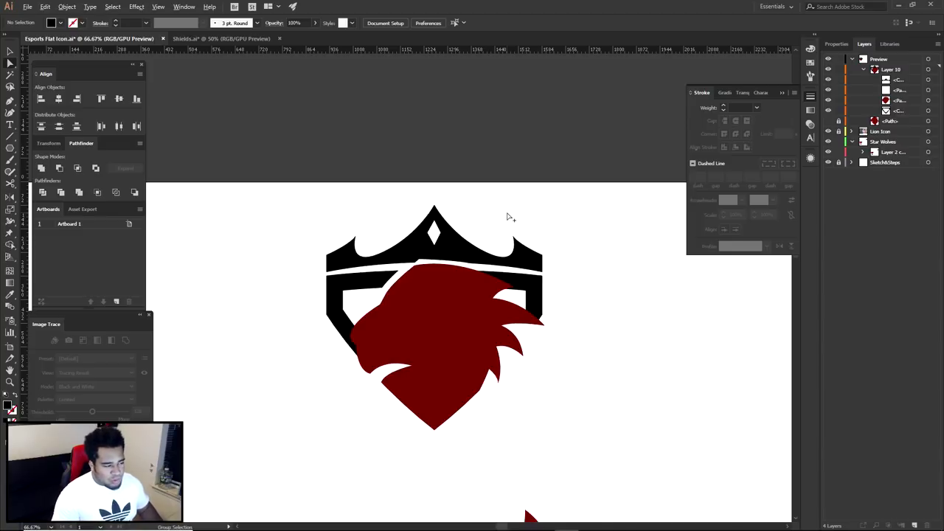
scroll(514, 242, "down", 1)
left_click_drag(556, 336, 542, 311)
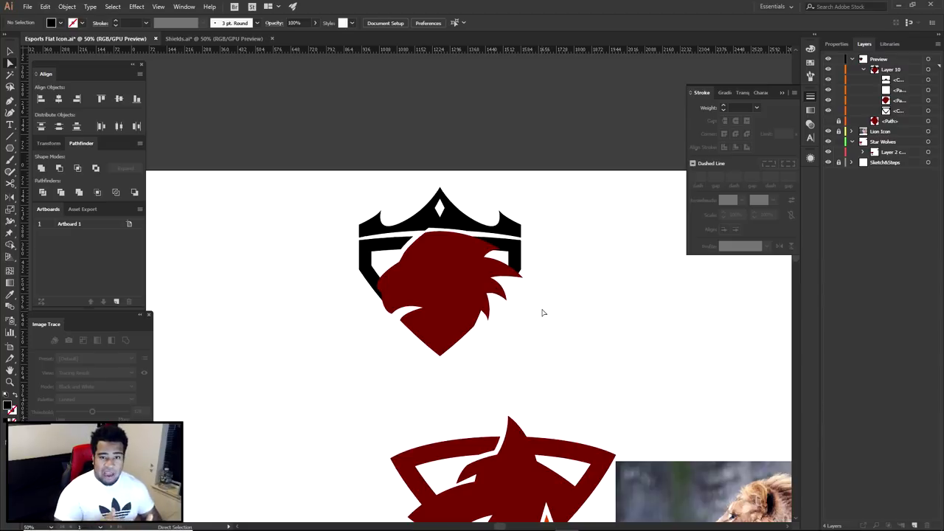
left_click(480, 262)
double_click(9, 407)
left_click(625, 368)
left_click(597, 341)
left_click(607, 363)
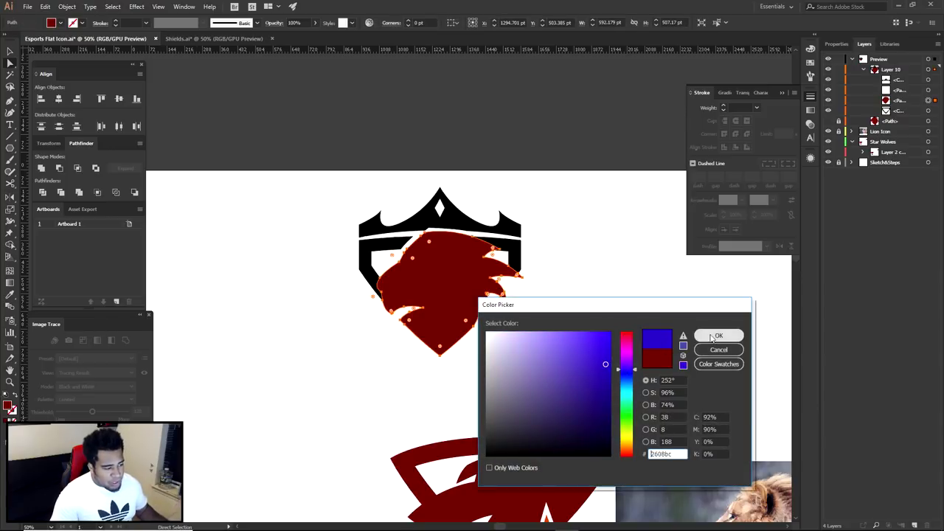
left_click(718, 335)
left_click(580, 301)
Step: Recolour the crown with a golden yellow fill
left_click(455, 220)
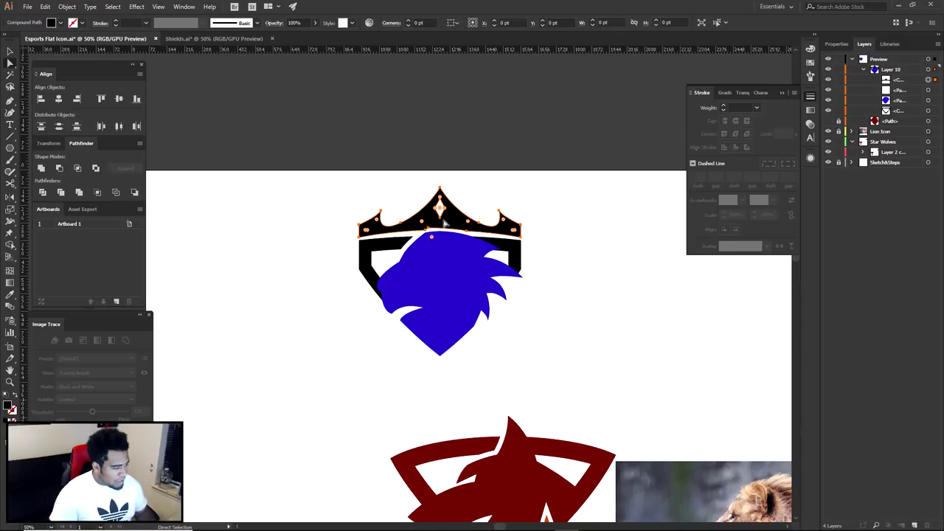
double_click(9, 406)
left_click_drag(626, 434, 626, 442)
left_click(579, 352)
left_click(717, 337)
left_click(647, 356)
left_click_drag(646, 357, 604, 342)
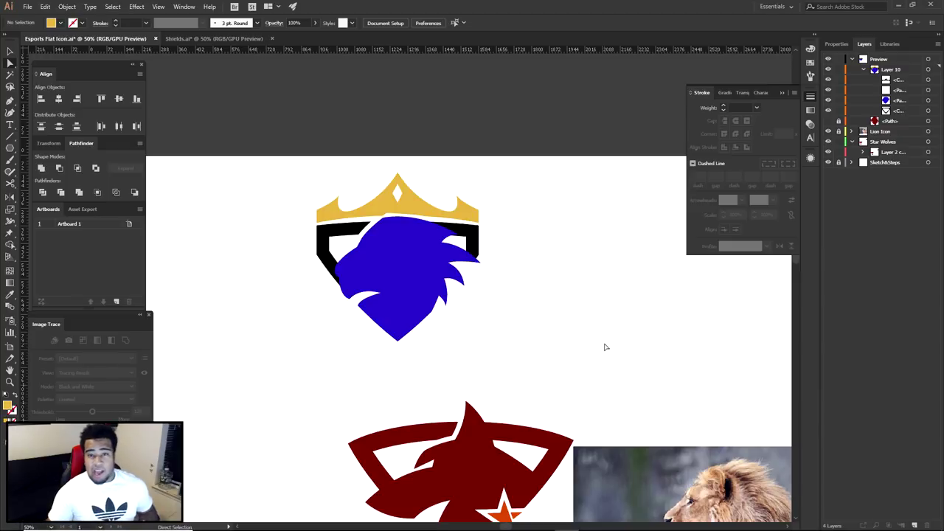
left_click_drag(566, 340, 589, 284)
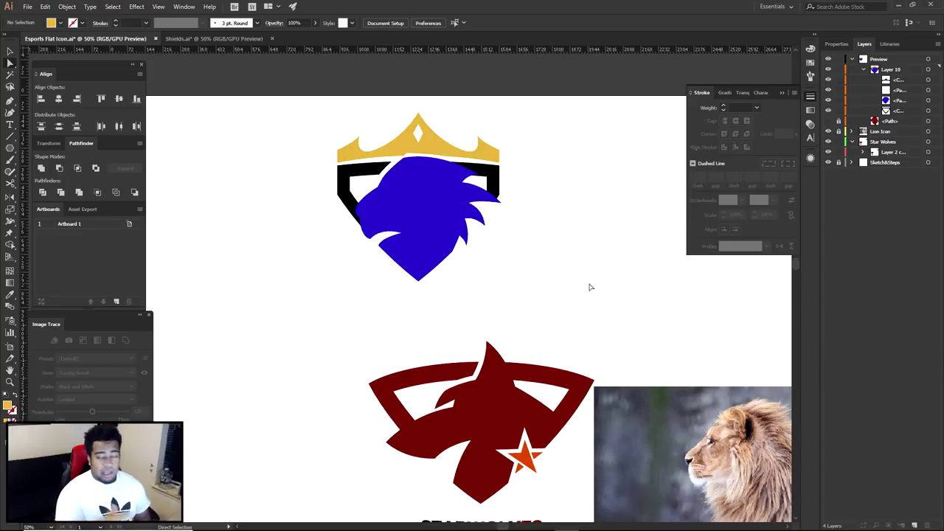
Step: Switch to the Shields.ai document and extend the flat top of the middle shield upward to a height of about 414 pt
key("ctrl+Tab")
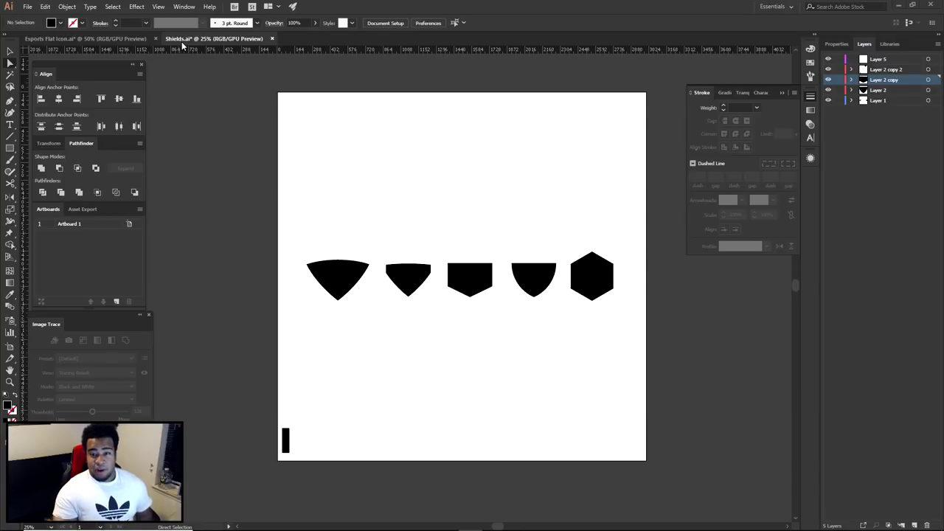
scroll(445, 246, "up", 2)
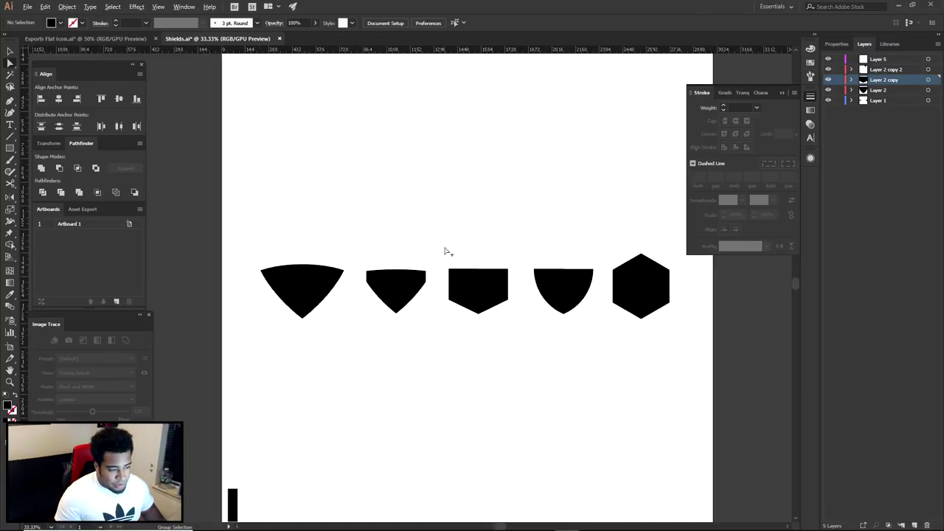
left_click_drag(486, 240, 482, 259)
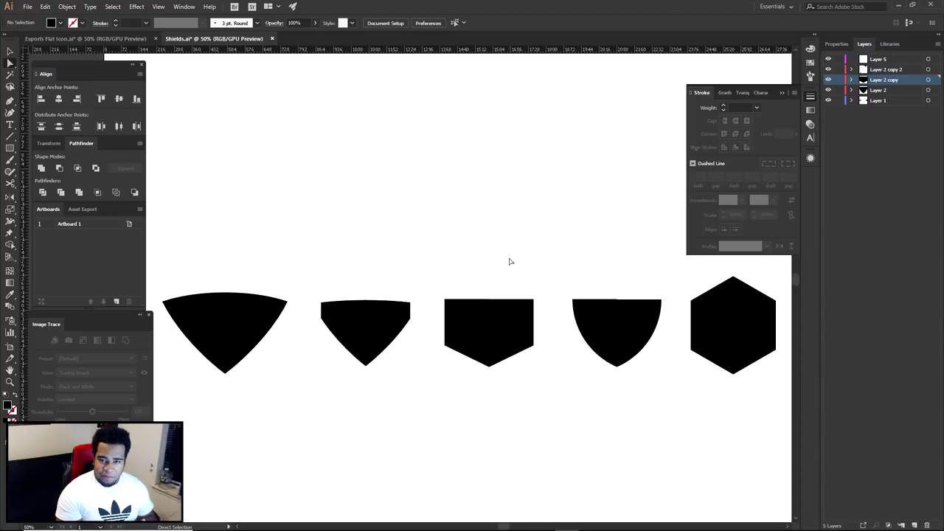
left_click(480, 326)
left_click(425, 284)
left_click_drag(426, 285, 548, 394)
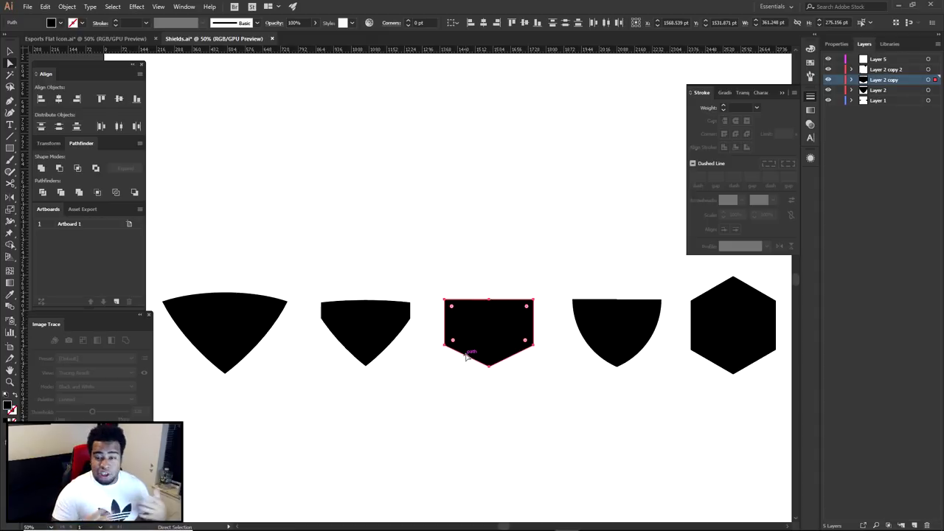
left_click_drag(428, 275, 552, 259)
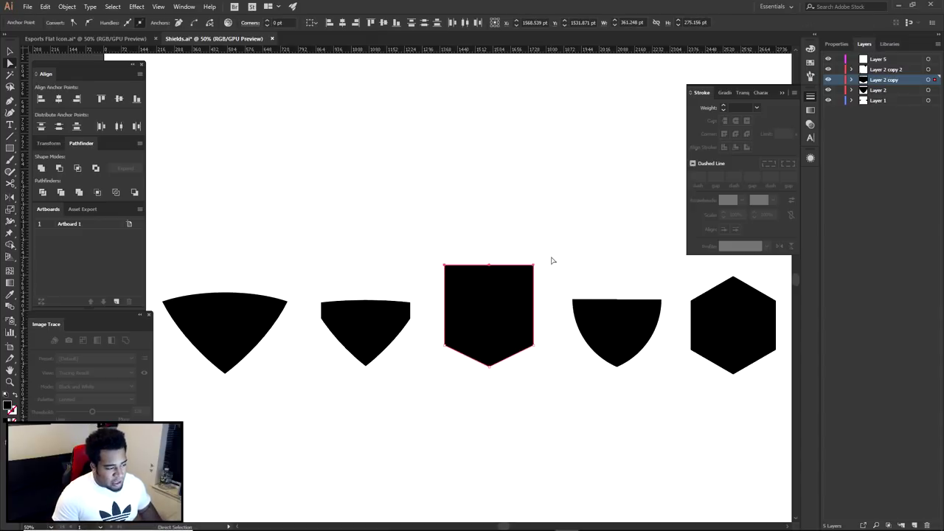
Step: Try moving part of the heightened middle shield to the side and undo the move
left_click(543, 311)
left_click(504, 300)
left_click(551, 257)
left_click(495, 309)
left_click_drag(482, 303, 517, 296)
key("ctrl+z")
Step: Unite the heightened middle shield into one shape, then test it with an upward move and undo that move
left_click_drag(446, 253, 512, 342)
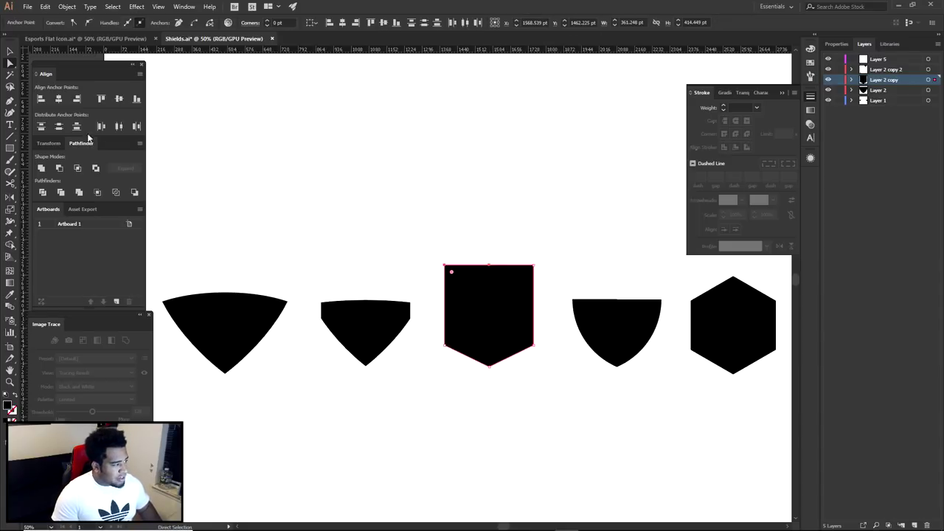
left_click(42, 169)
left_click(516, 261)
left_click_drag(508, 275, 506, 224)
key("ctrl+z")
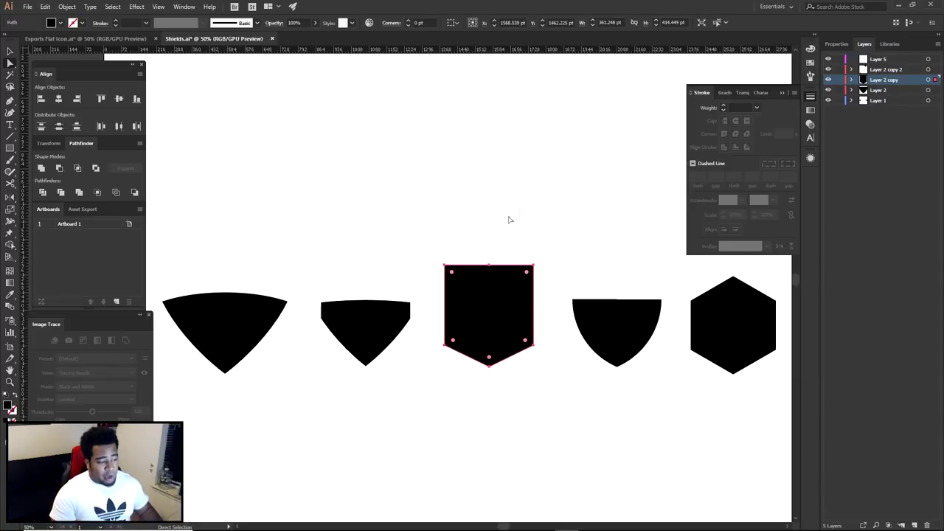
Step: Switch to the browser's M logo image results, outline the shield shape on a screen capture of the crown letter M logo and discard the capture
mouse_move(470, 507)
left_click(447, 521)
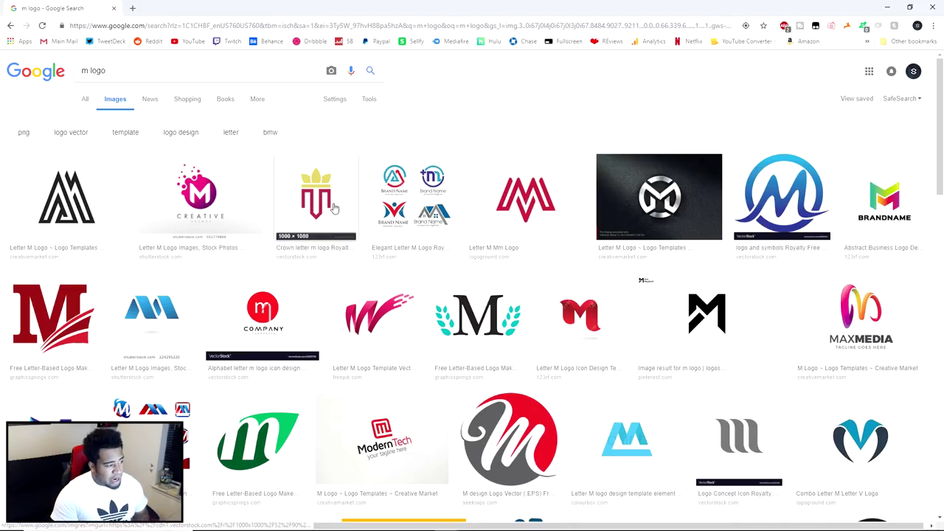
key("Print")
left_click_drag(289, 163, 339, 237)
mouse_move(307, 192)
left_mouse_down()
mouse_move(333, 192)
mouse_move(336, 217)
mouse_move(305, 208)
left_mouse_up()
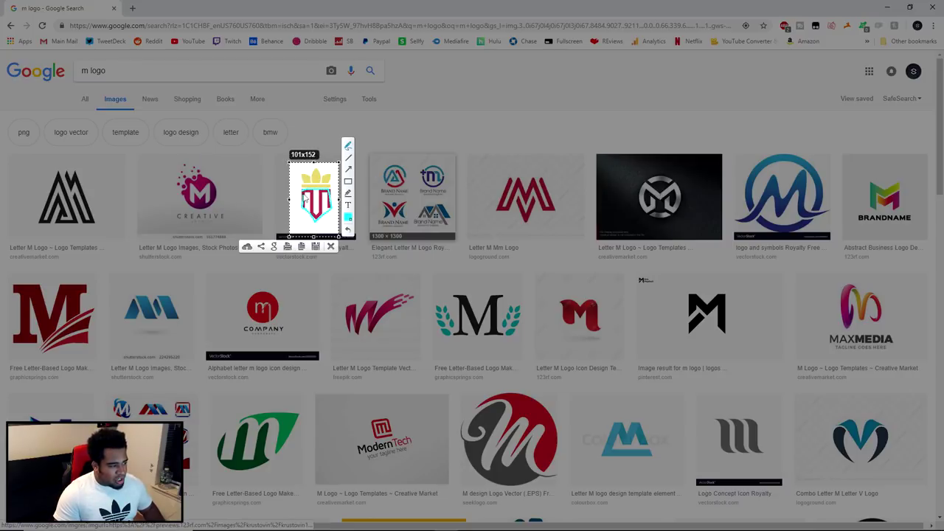
left_click(330, 247)
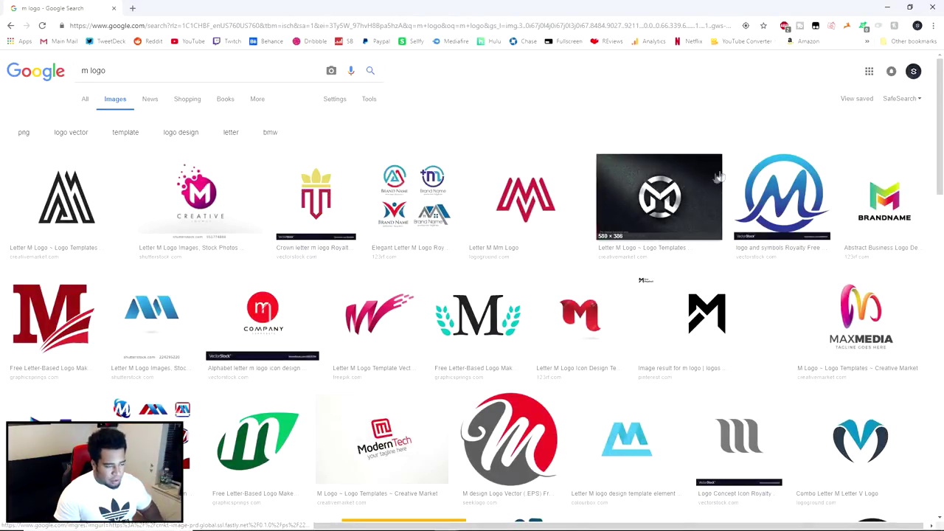
Step: Open the gold Marcus 04 Letter M logo result, outline its shape on a screen capture and discard the capture
scroll(344, 267, "down", 3)
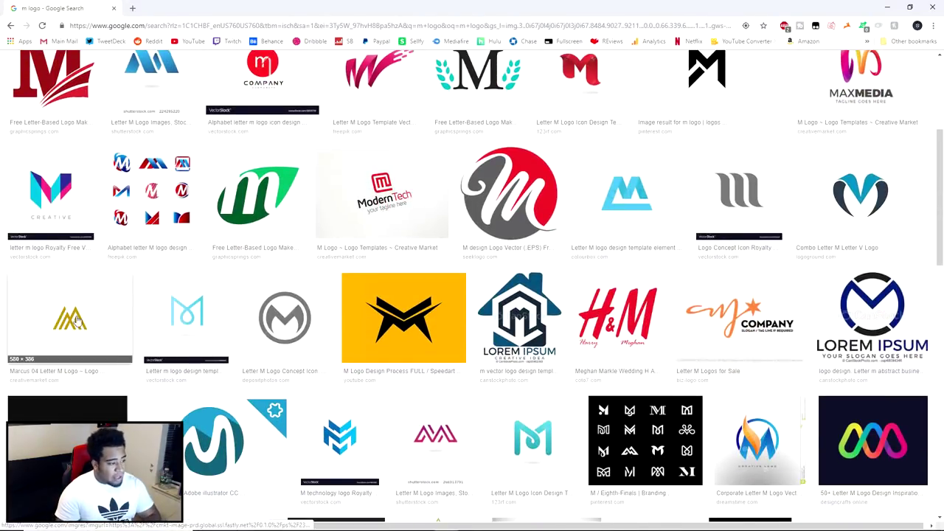
left_click(64, 317)
key("Print")
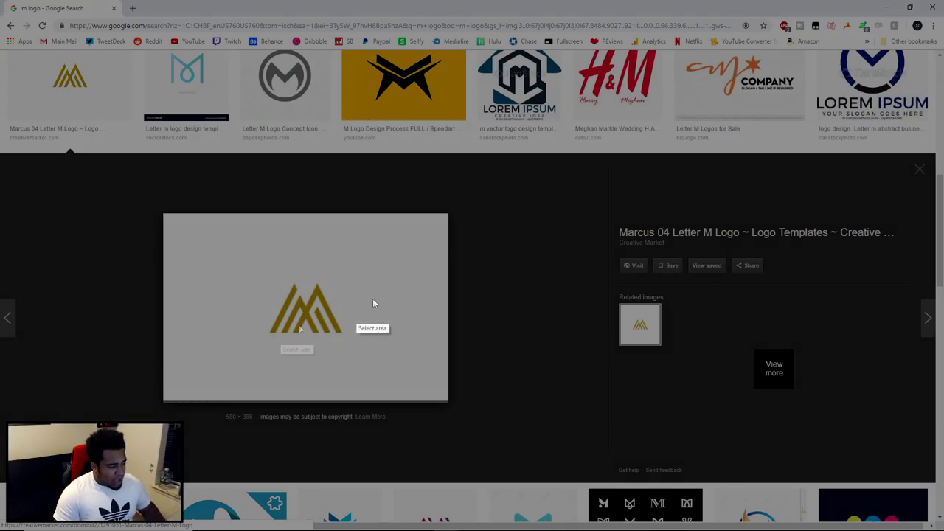
left_click_drag(190, 248, 404, 381)
mouse_move(281, 331)
left_mouse_down()
mouse_move(340, 335)
mouse_move(304, 274)
mouse_move(271, 334)
left_mouse_up()
left_click(395, 391)
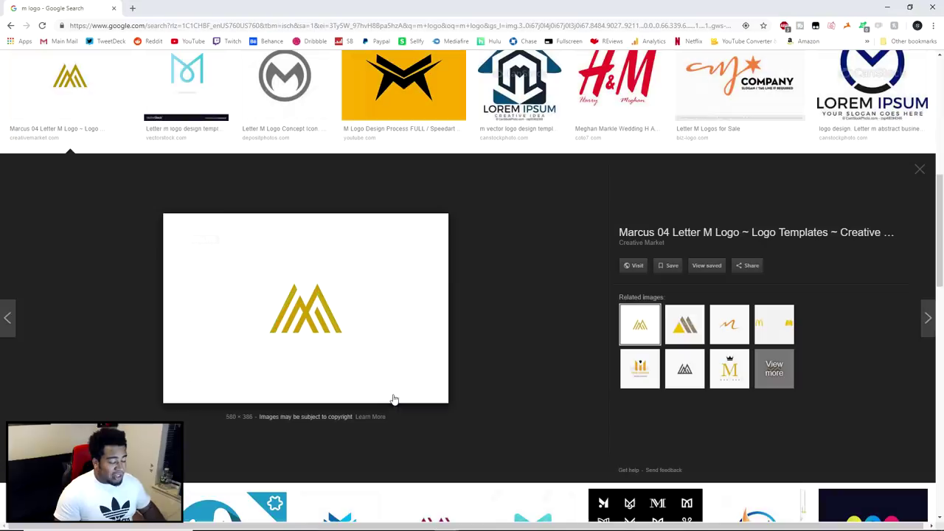
Step: Capture the blue M technology logo in the image results, trace its shield-like outline and discard the capture
scroll(467, 315, "down", 2)
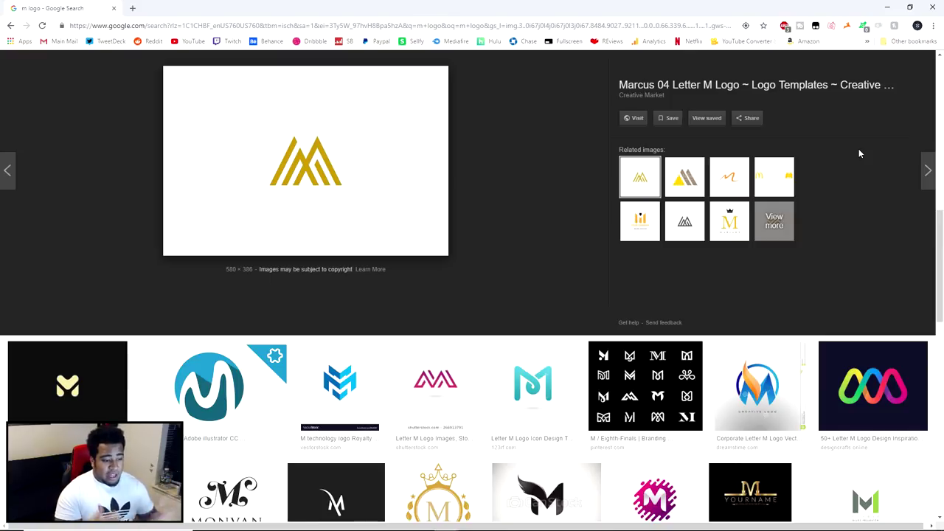
scroll(399, 252, "down", 2)
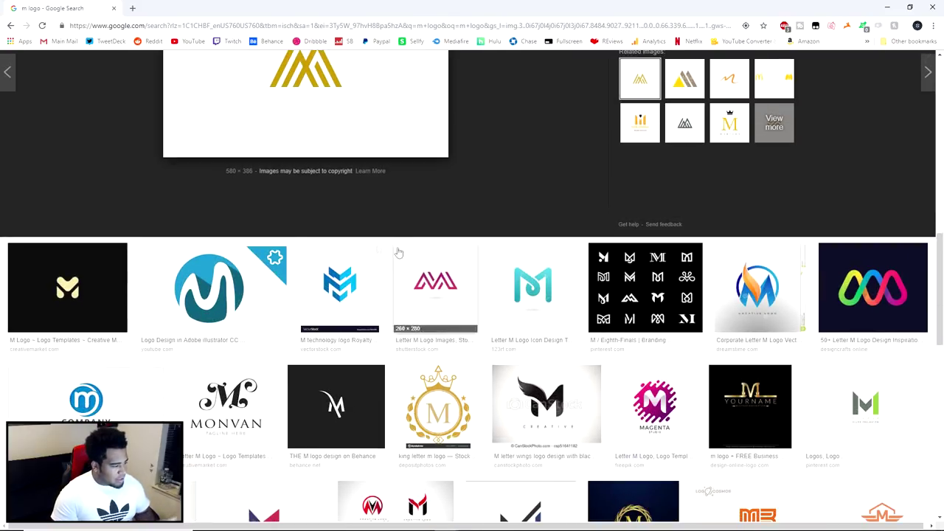
key("Print")
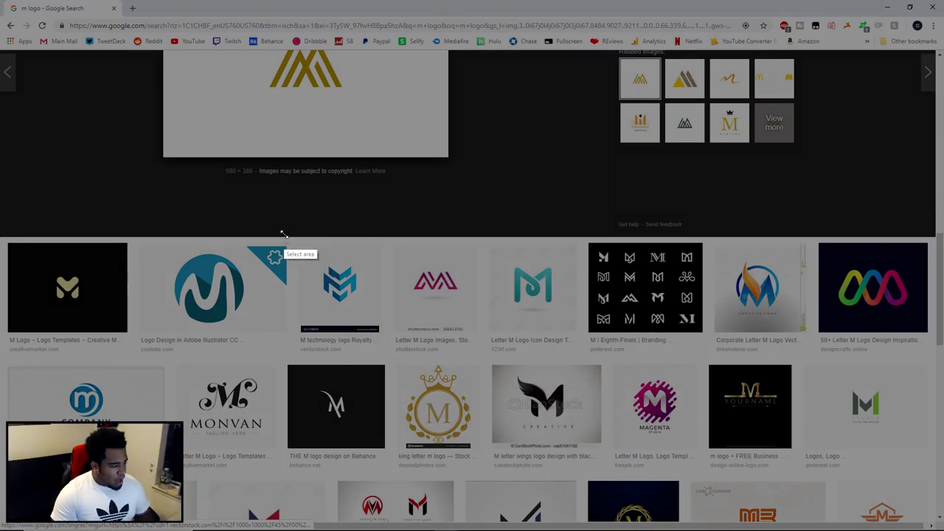
left_click_drag(284, 234, 406, 354)
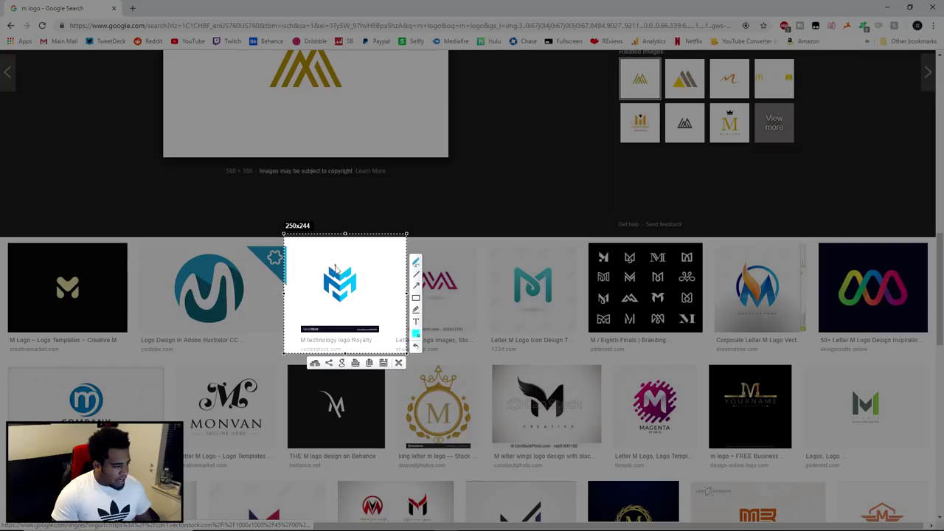
mouse_move(331, 266)
left_mouse_down()
mouse_move(351, 267)
mouse_move(349, 295)
mouse_move(332, 298)
mouse_move(332, 266)
mouse_move(336, 279)
mouse_move(356, 277)
mouse_move(356, 295)
mouse_move(339, 303)
mouse_move(324, 277)
left_mouse_up()
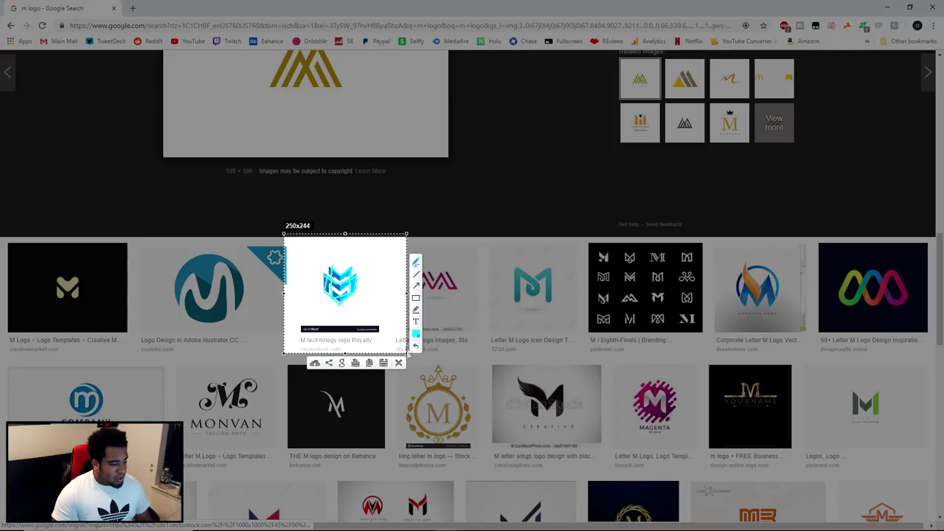
left_click(400, 359)
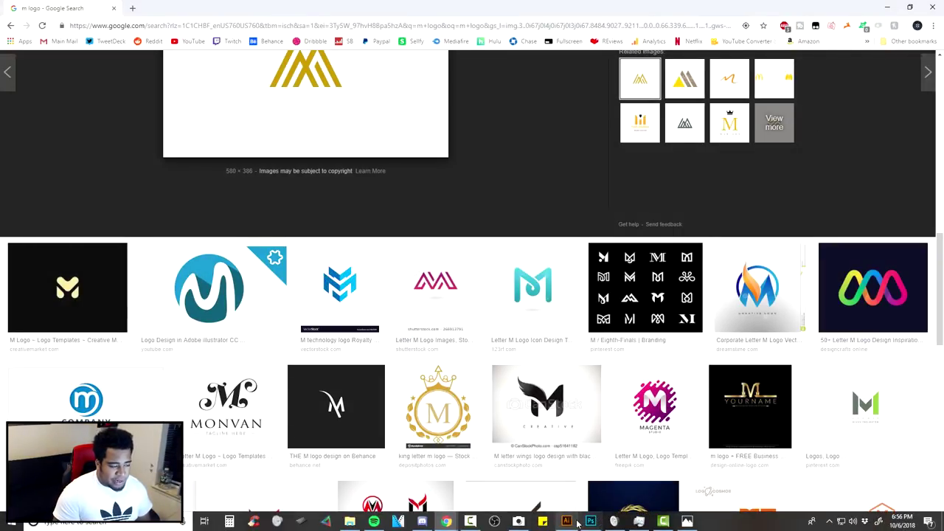
Step: Switch to Illustrator and undo the upward extension of the middle shield in Shields.ai
left_click(573, 520)
left_click(554, 390)
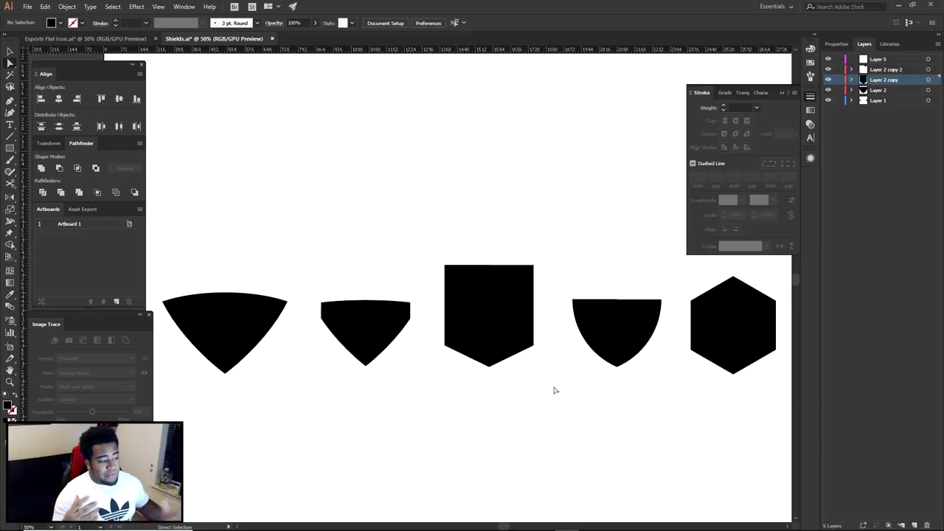
key("ctrl+z")
key("ctrl+z")
left_click_drag(676, 396, 584, 390)
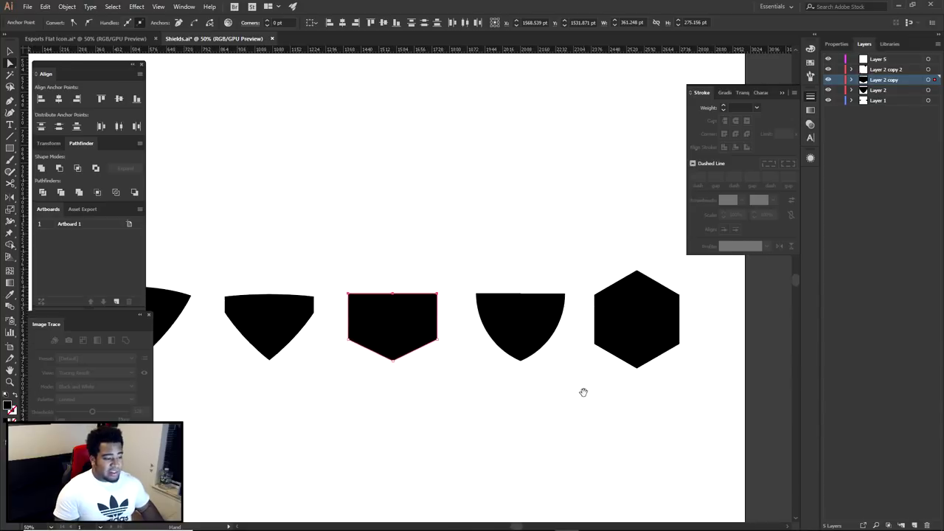
left_click(584, 392)
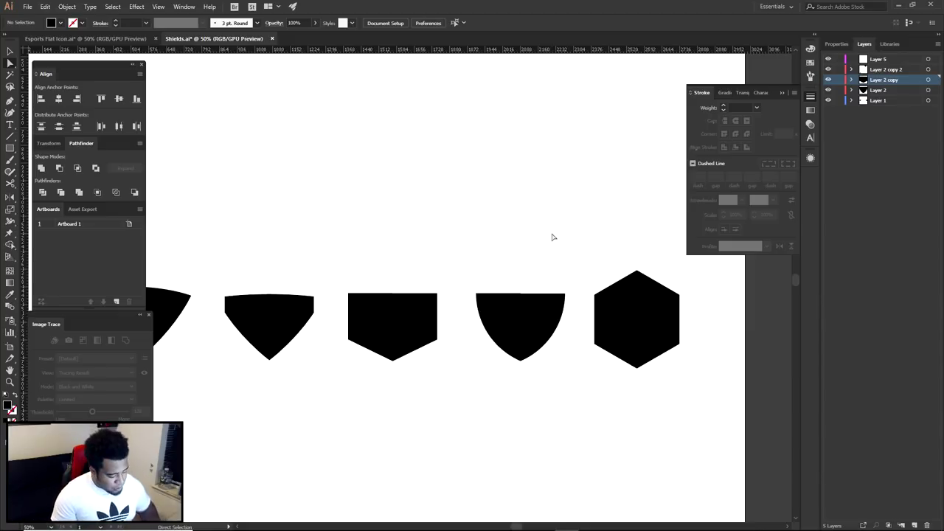
Step: Place a narrow vertical black rectangle, about 58 by 201 pt, above the hexagon
left_click_drag(584, 404, 642, 244)
left_click_drag(362, 413, 530, 382)
left_click_drag(263, 441, 596, 204)
left_click_drag(643, 217, 617, 200)
key("ctrl+plus")
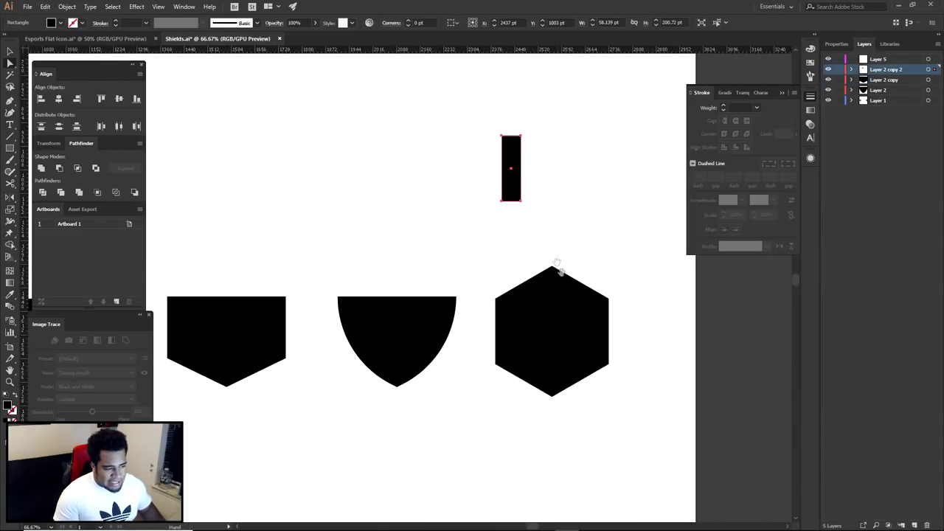
Step: Compare the hexagon with the neighbouring shields and with the wolf and star logo in the Esports Flat Icon document
left_click_drag(560, 248, 659, 434)
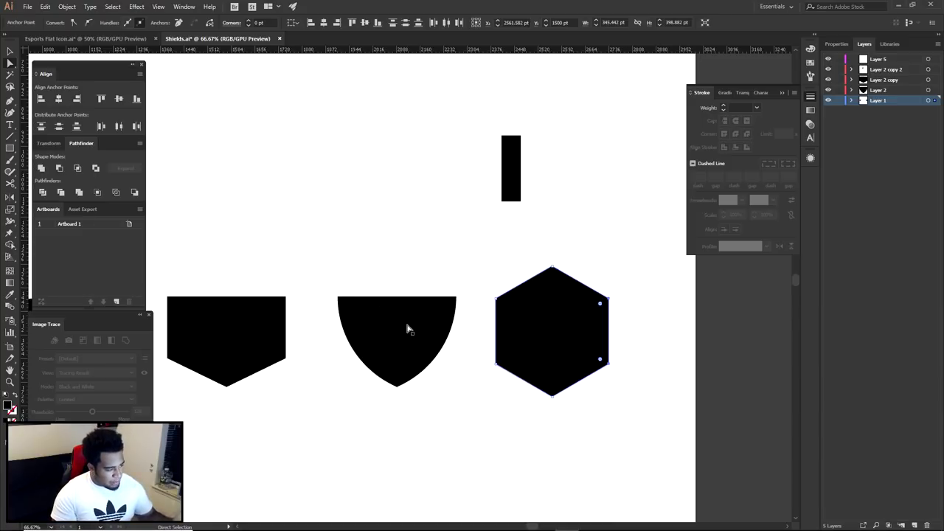
left_click(195, 333)
left_click(419, 303)
left_click(562, 309)
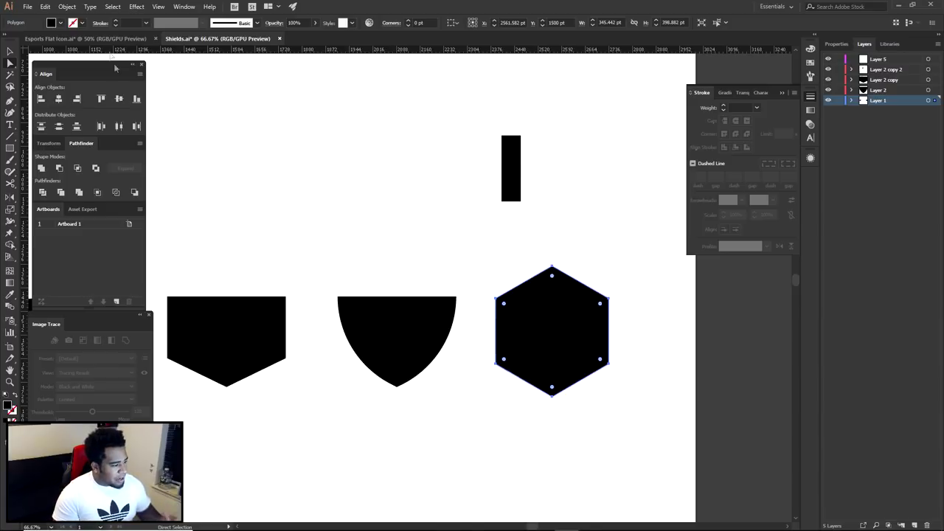
left_click(102, 39)
scroll(540, 462, "up", 3)
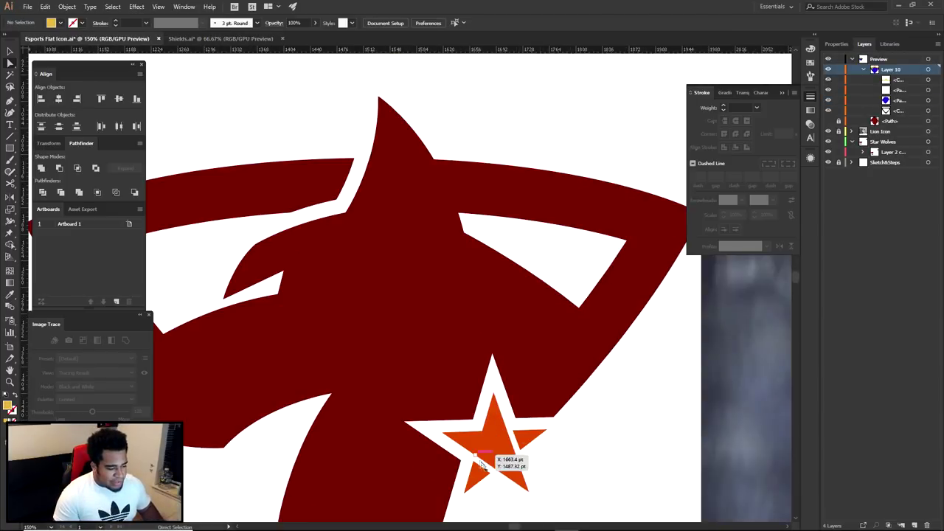
left_click(213, 37)
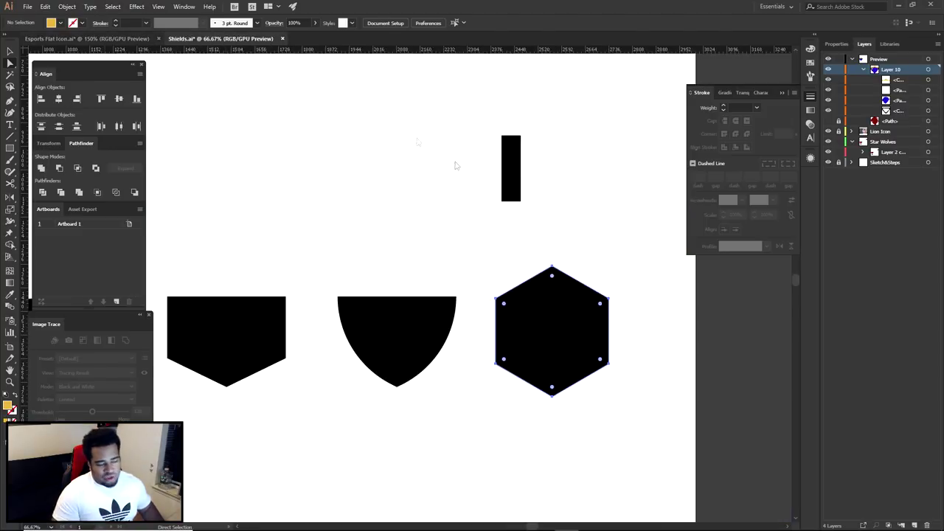
left_click(559, 230)
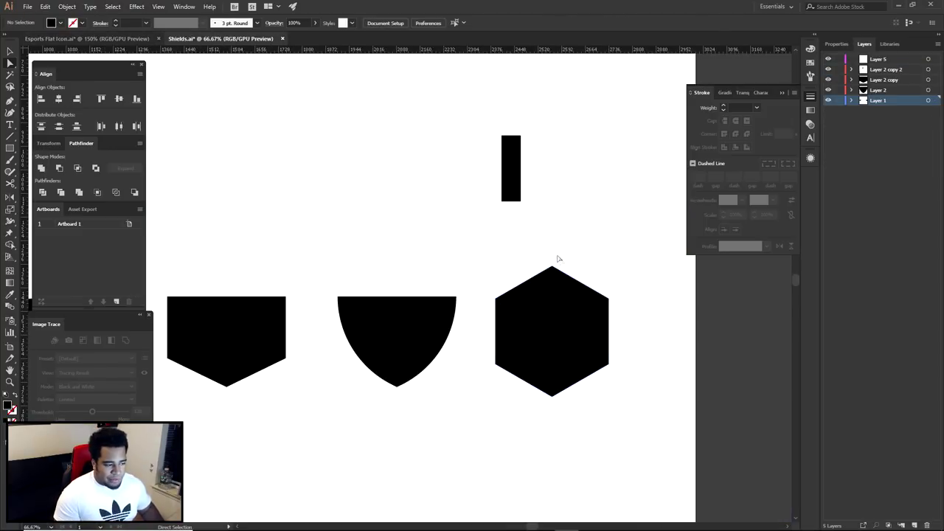
left_click_drag(554, 254, 668, 427)
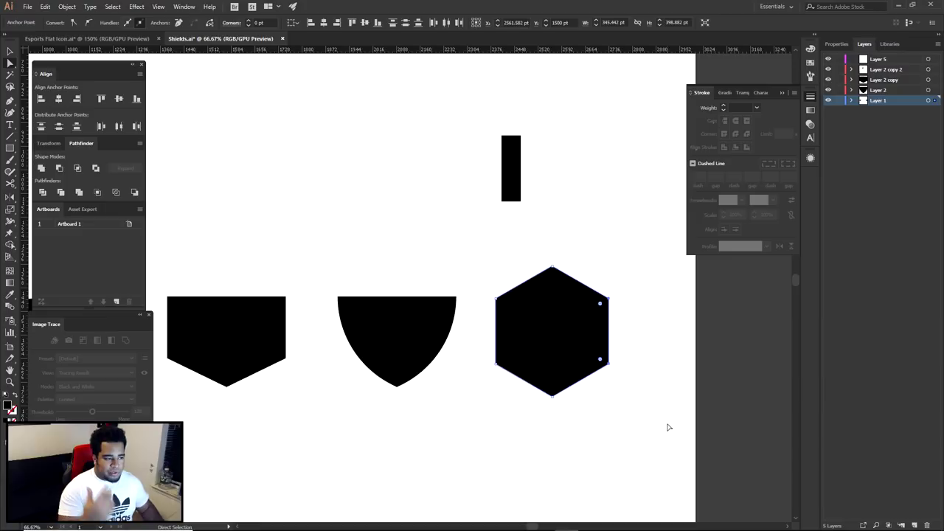
left_click(525, 236)
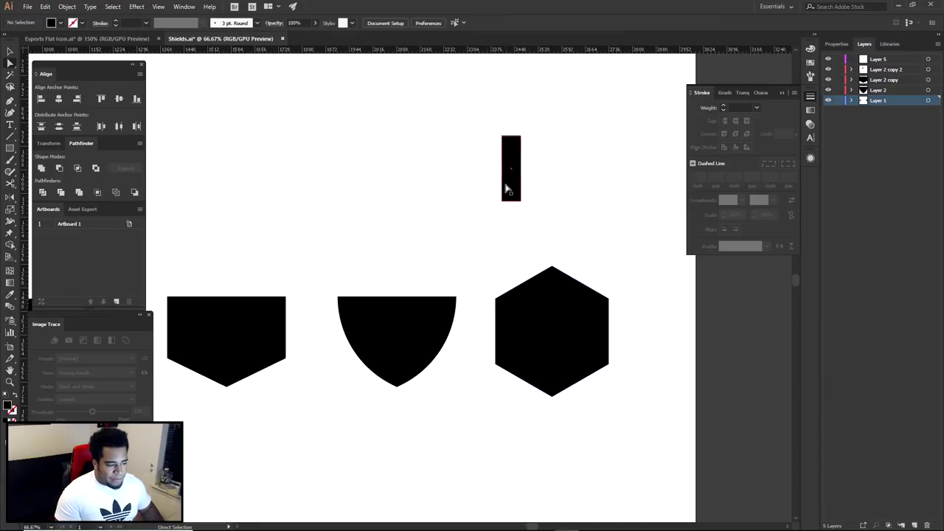
left_click(570, 315)
left_click(616, 260)
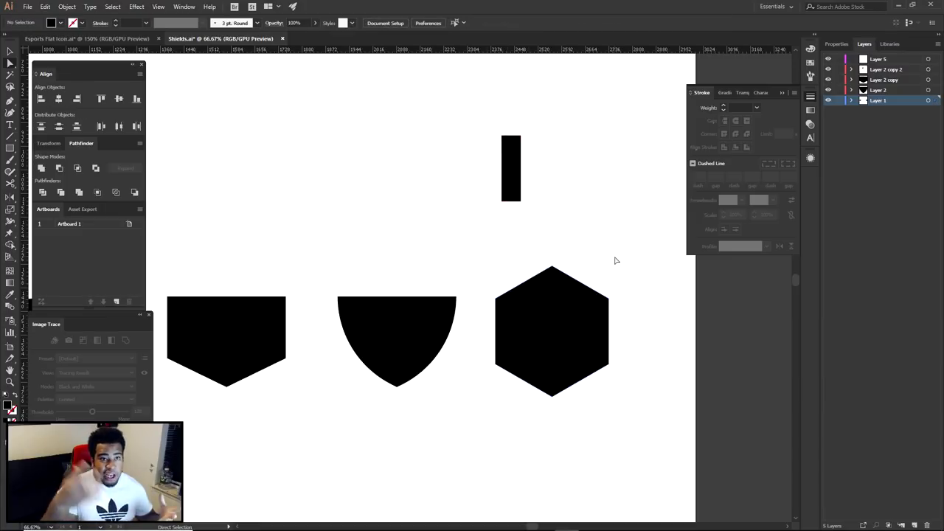
left_click(544, 313)
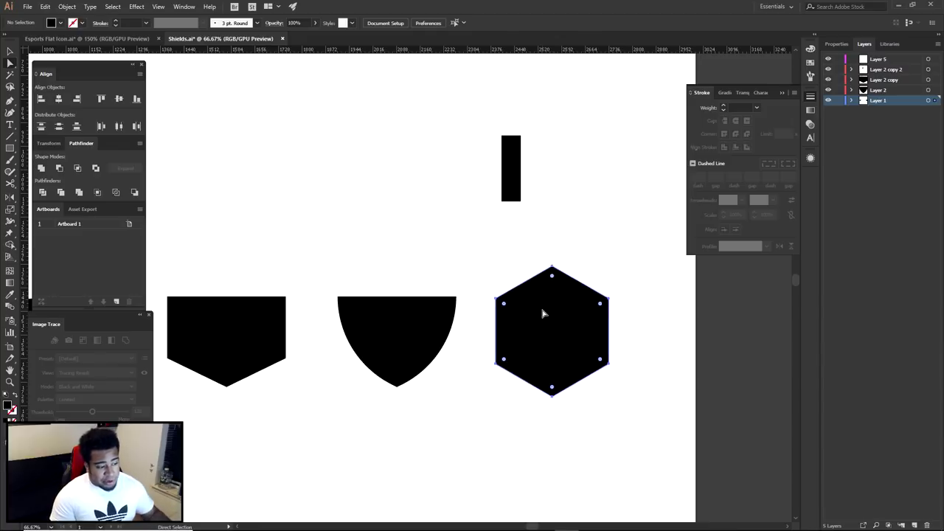
left_click(588, 260)
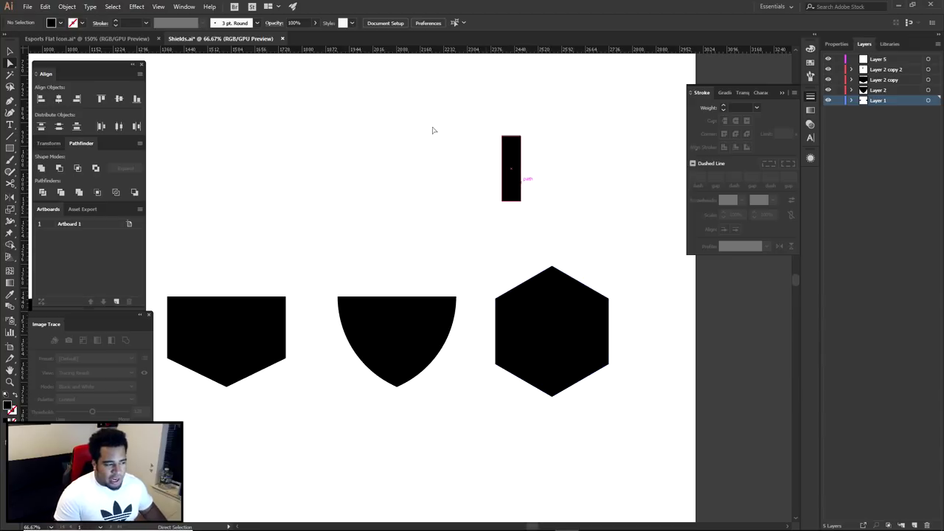
Step: Recolour the narrow rectangle above the hexagon red
left_click_drag(517, 158, 494, 199)
key("ctrl+z")
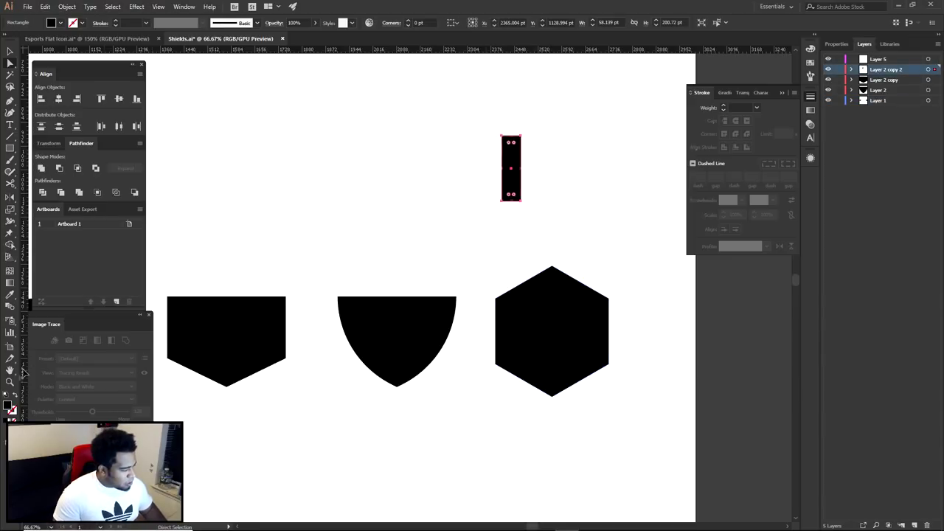
double_click(6, 406)
left_click(572, 361)
left_click(719, 335)
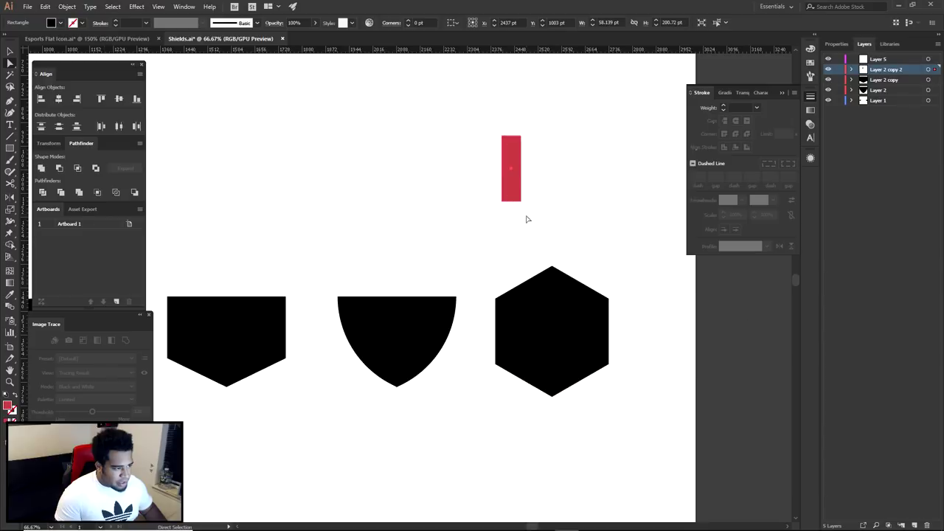
left_click(527, 219)
Step: Move the red rectangle onto the hexagon and align it flush with the vertical left edge
left_click_drag(514, 177, 504, 332)
scroll(507, 292, "up", 3)
left_click(158, 7)
left_click(474, 302)
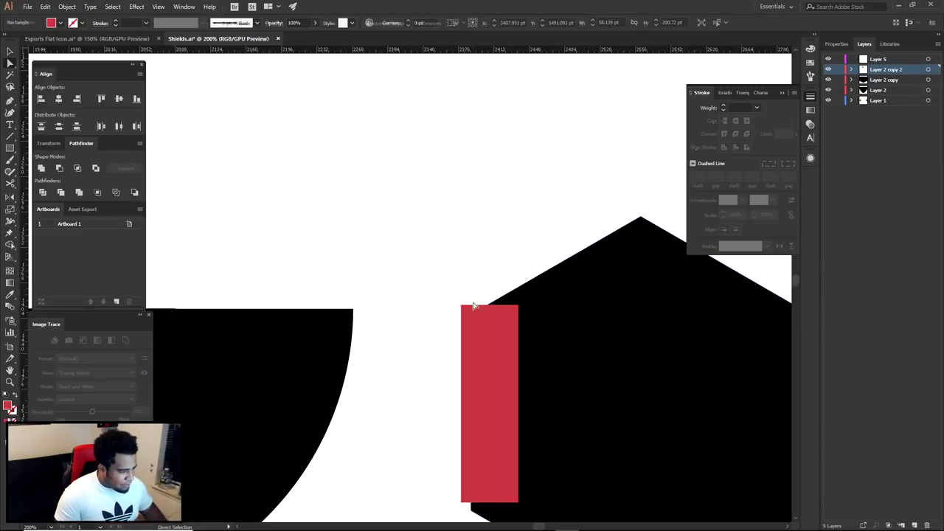
left_click(463, 307)
left_click_drag(461, 306, 538, 192)
Step: Rotate the upper copy of the red bar to match the hexagon's slope and place it along the upper-left edge
scroll(439, 372, "up", 1)
key("ctrl+minus")
key("ctrl+minus")
key("ctrl+minus")
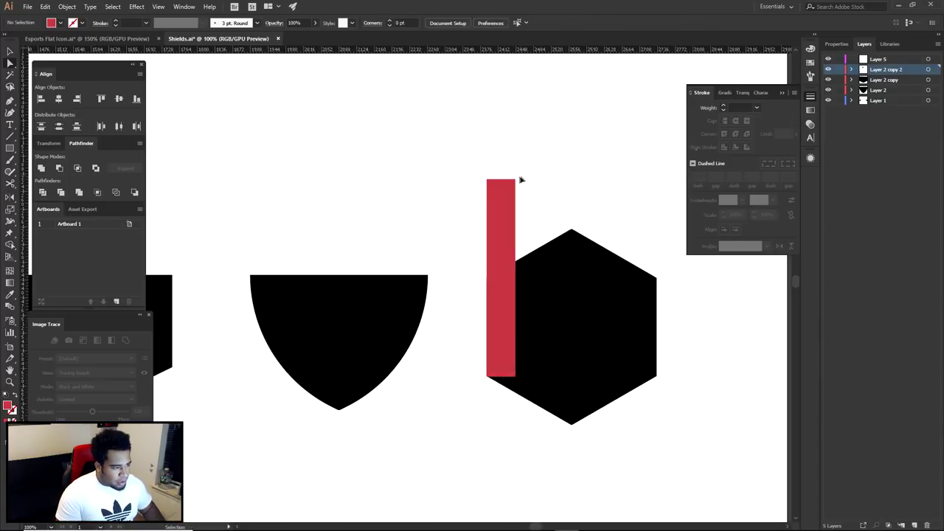
left_click_drag(519, 182, 553, 216)
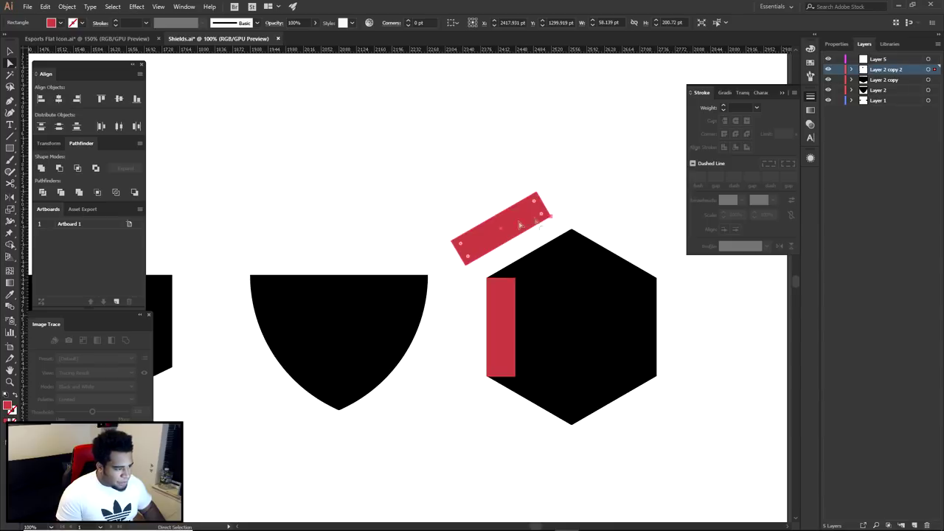
left_click_drag(451, 246, 525, 317)
Step: Duplicate the angled red bar inside the hexagon and reflect the copy so it slopes downward to the right
left_click(516, 299)
right_click(525, 318)
mouse_move(589, 457)
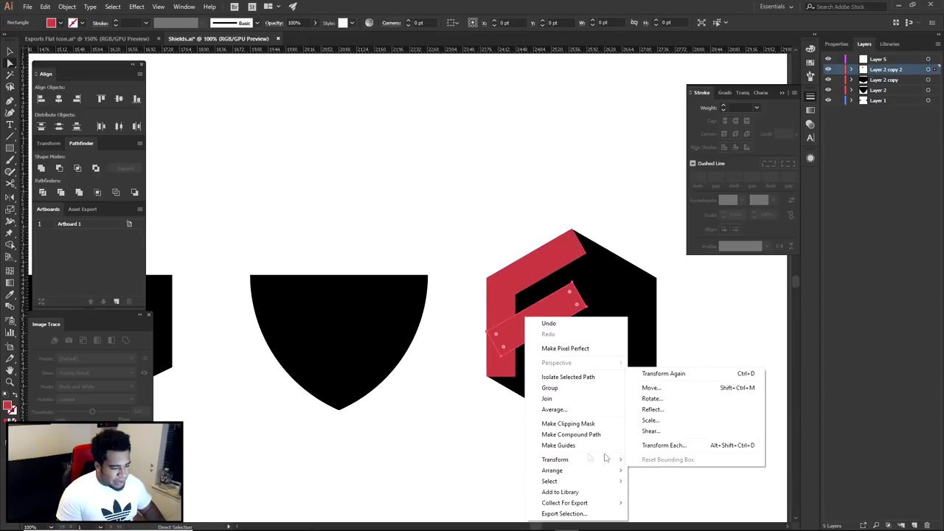
left_click(651, 408)
left_click(601, 237)
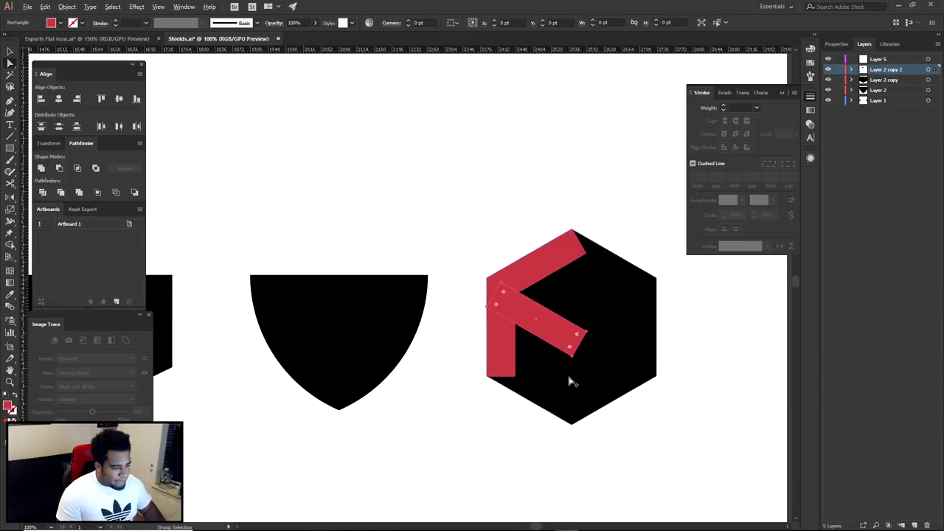
Step: Align the reflected red bar flush with the hexagon's lower-left edge, meeting the vertical bar at the corner
scroll(571, 382, "up", 2)
left_click_drag(415, 240, 398, 379)
scroll(397, 380, "up", 4)
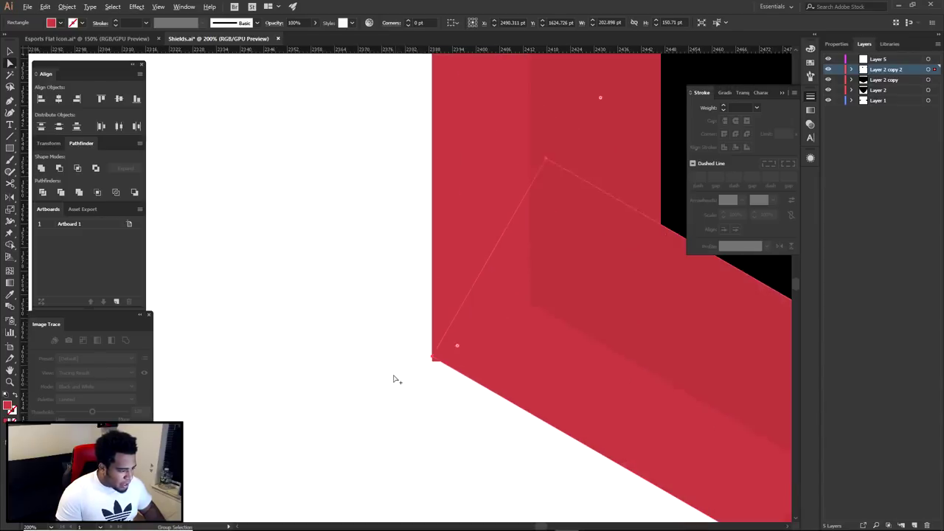
scroll(396, 379, "up", 8)
left_click_drag(400, 270, 392, 309)
scroll(402, 301, "down", 8)
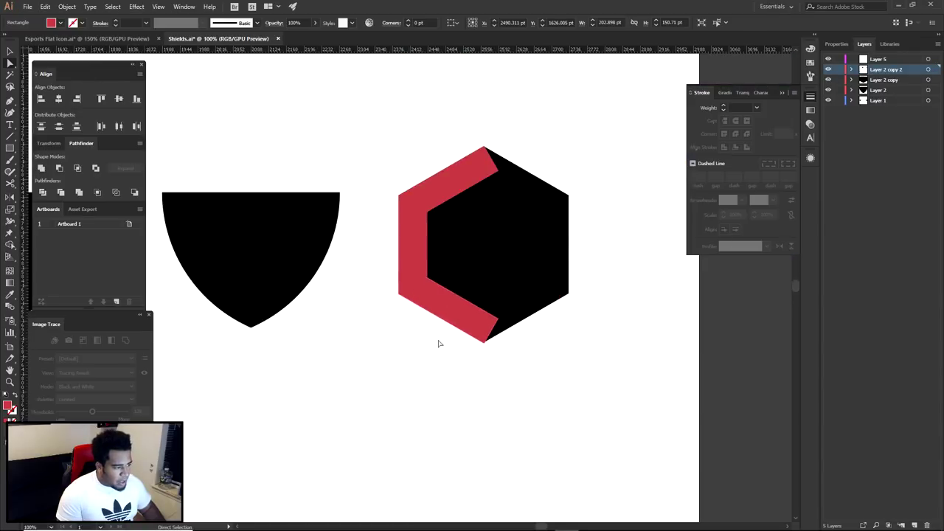
left_click(440, 344)
Step: Duplicate the vertical red bar inside the hexagon and set the copy's lower right corner on the hexagon's bottom point
scroll(428, 267, "up", 2)
left_click_drag(411, 264, 522, 269)
left_click_drag(540, 322, 545, 425)
Step: Trim off the inner vertical bar's bottom corner outside the hexagon's lower-left edge with the Shape Builder tool
left_click_drag(427, 417, 519, 359)
key("shift+m")
left_click(499, 414, "alt")
key("a")
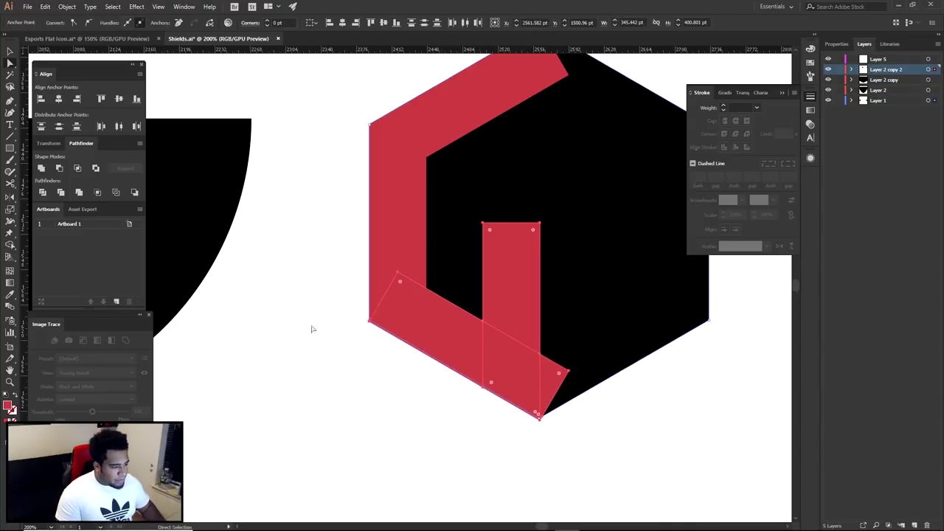
left_click(311, 329)
Step: Remove the end of the lower angled bar that sticks out past the inner vertical bar with the Shape Builder tool
left_click_drag(450, 402, 451, 464)
left_click(538, 422)
left_click(557, 444, "shift")
key("shift+m")
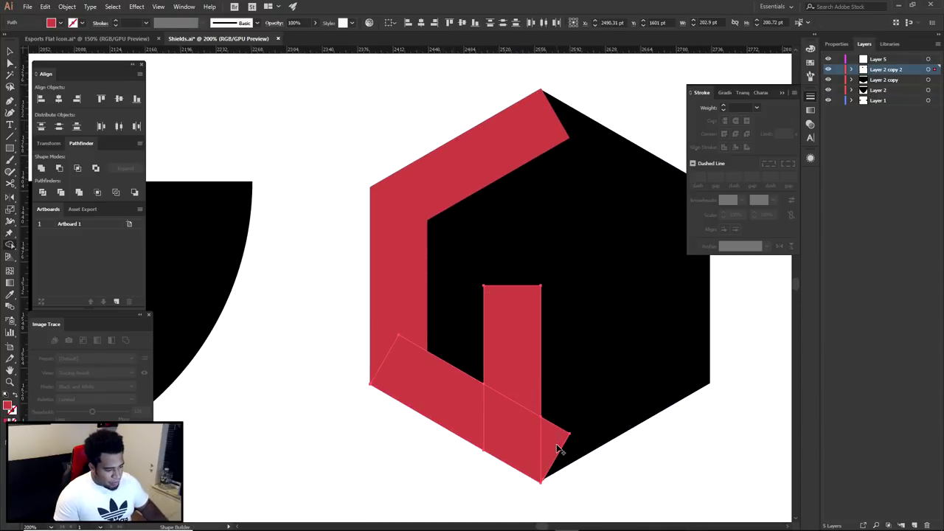
left_click(558, 448, "alt")
key("a")
left_click(668, 464)
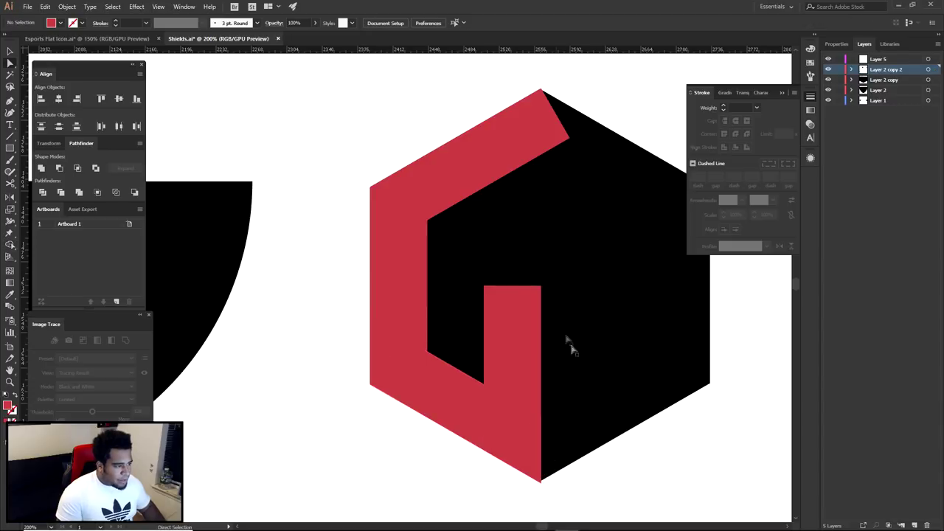
Step: Duplicate the upper angled red bar onto the inner vertical bar's top, and raise that bar's top edge to meet the copy
left_click_drag(493, 151, 349, 270)
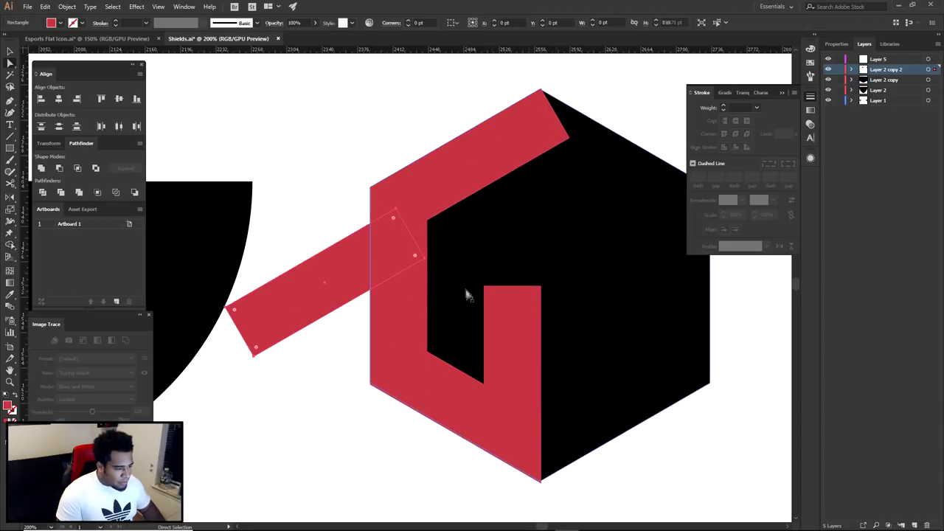
left_click(484, 286)
left_click(541, 286, "shift")
left_click_drag(541, 286, 542, 256)
left_click_drag(303, 282, 506, 274)
Step: Remove the parts of the angled copy that stick out above and to the right of the inner vertical bar with Shape Builder
left_click(518, 332, "shift")
key("shift+m")
left_click(489, 262, "alt")
left_click(543, 249, "alt")
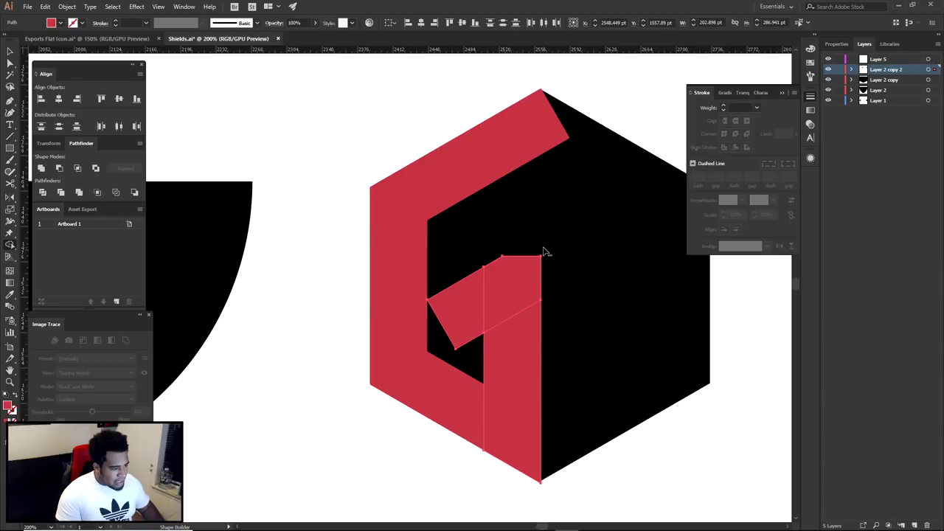
Step: Draw a rectangle over the inner angled piece's left end and use Shape Builder to cut that end off vertically
key("a")
left_click(396, 428)
key("m")
left_click_drag(421, 271, 457, 369)
key("shift+m")
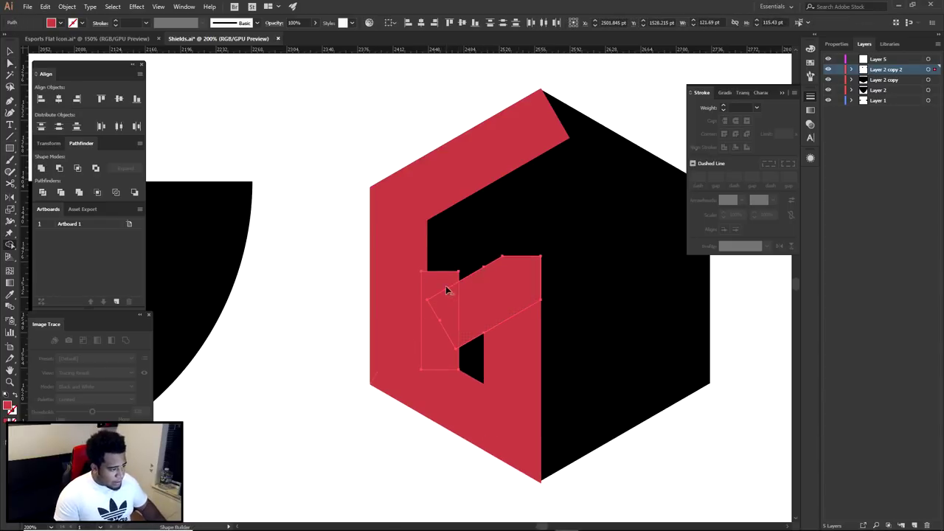
left_click(447, 290)
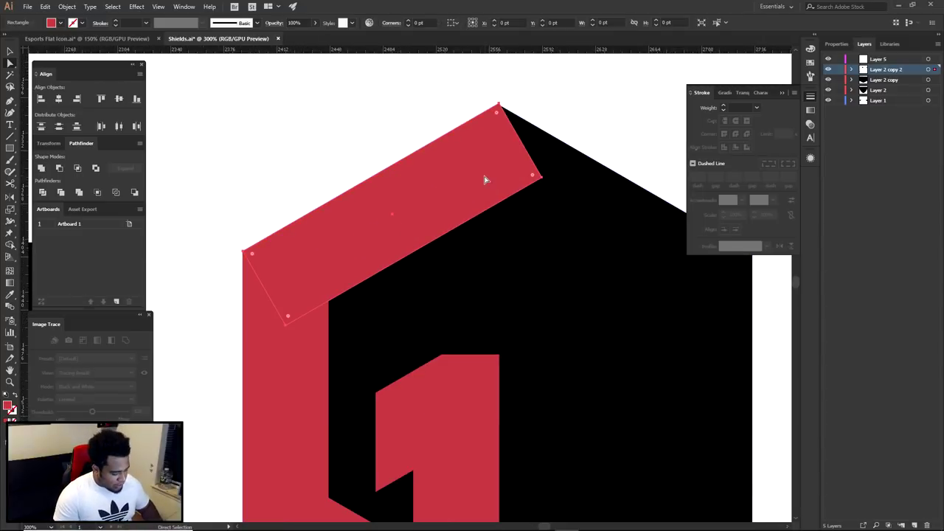
Step: Draw a rectangle from the hexagon's top point over the upper bar's right end and trim that end vertically with Shape Builder
key("m")
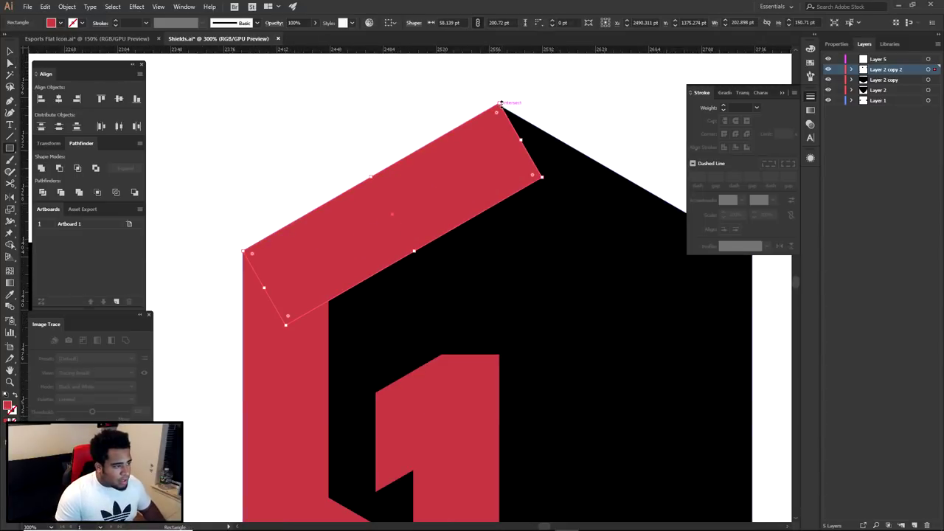
mouse_move(499, 83)
left_mouse_down()
mouse_move(544, 211)
mouse_move(603, 247)
left_mouse_up()
key("a")
left_click(483, 141, "shift")
key("shift+m")
left_click_drag(511, 160, 564, 148)
Step: Unite all the red pieces of the letter mark on the hexagon's left half into one shape
key("a")
left_click(612, 111)
scroll(619, 100, "down", 2)
mouse_move(634, 164)
left_mouse_down()
mouse_move(577, 160)
mouse_move(559, 253)
left_mouse_up()
scroll(647, 264, "down", 2)
left_click_drag(652, 298, 561, 331)
left_click(472, 258)
left_click(446, 298, "shift")
left_click(481, 338, "shift")
left_click(481, 326, "shift")
left_click(471, 300, "shift")
left_click(42, 168)
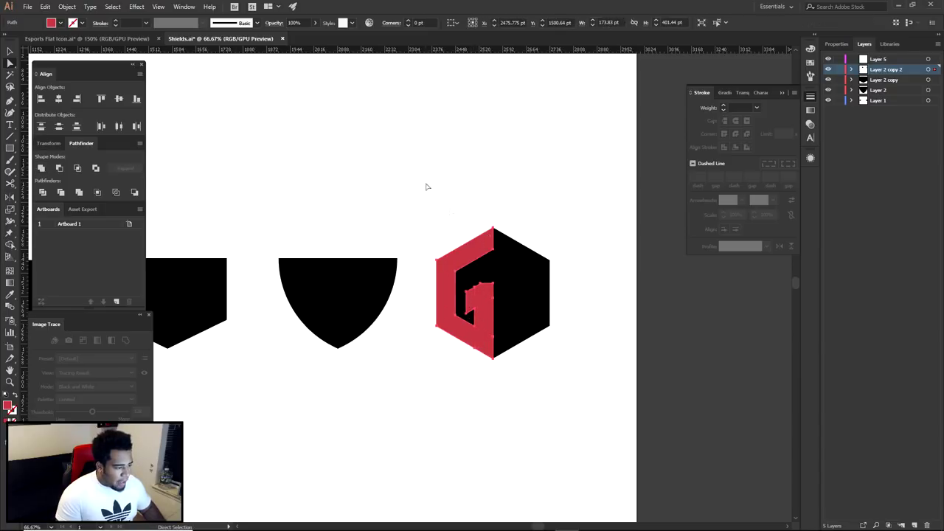
left_click(426, 186)
Step: Duplicate the united red letter shape, reflect the copy across the vertical axis, and align it against the original on the hexagon's right half
scroll(488, 311, "up", 2)
left_click_drag(493, 312, 609, 310)
right_click(609, 310)
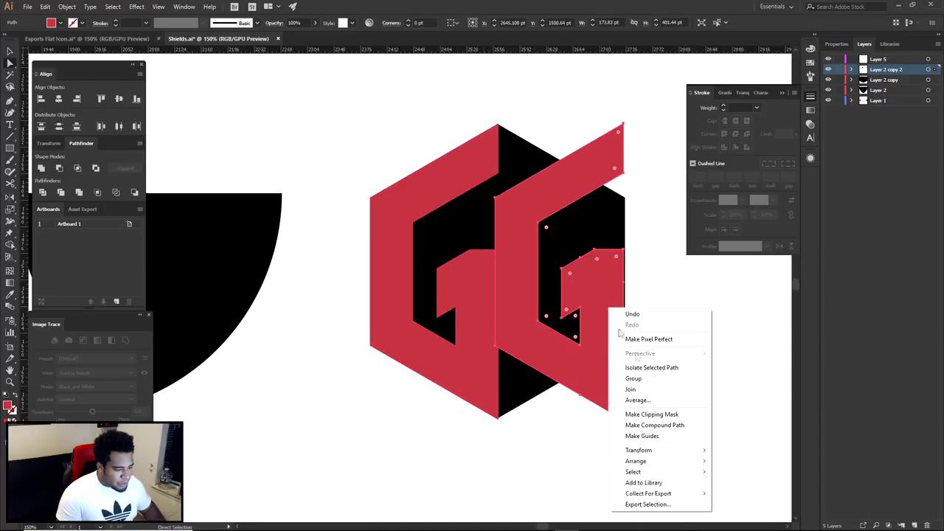
mouse_move(638, 449)
left_click(735, 399)
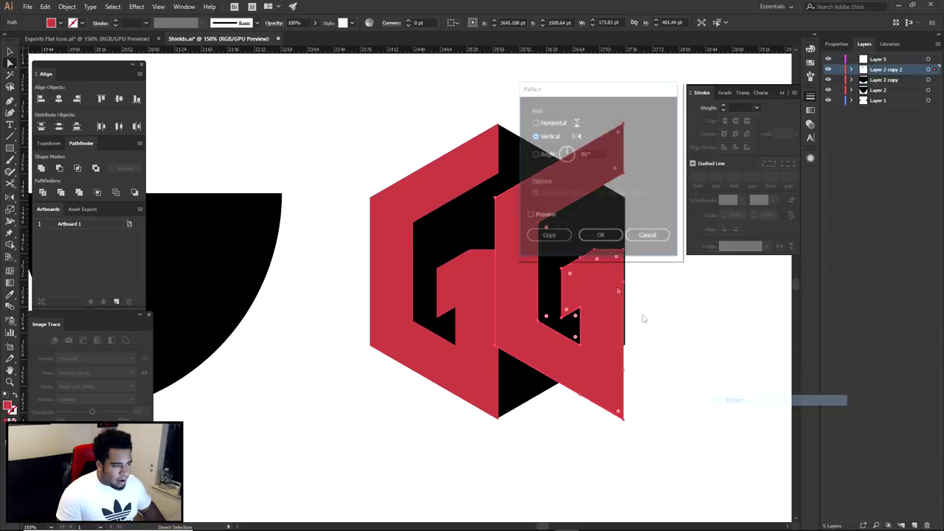
left_click(600, 236)
mouse_move(498, 426)
left_mouse_down()
mouse_move(523, 419)
mouse_move(498, 422)
left_mouse_up()
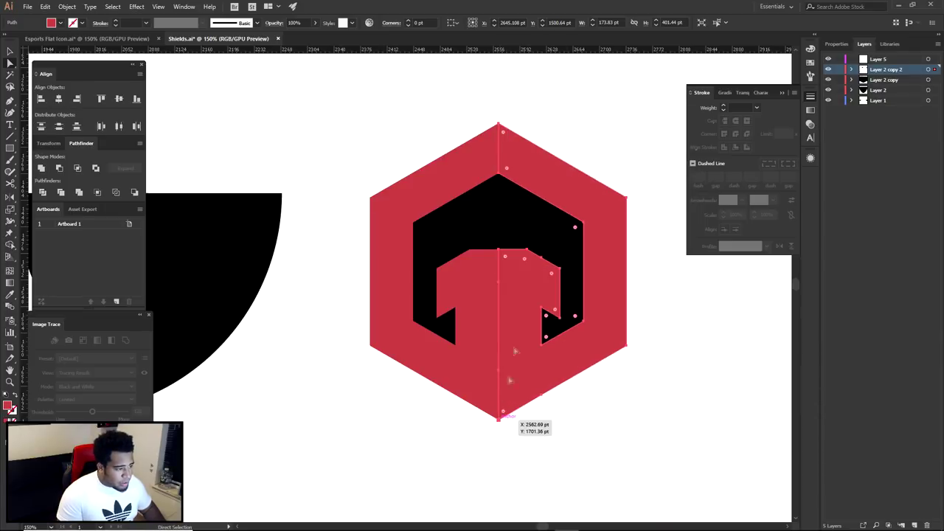
left_click(572, 123)
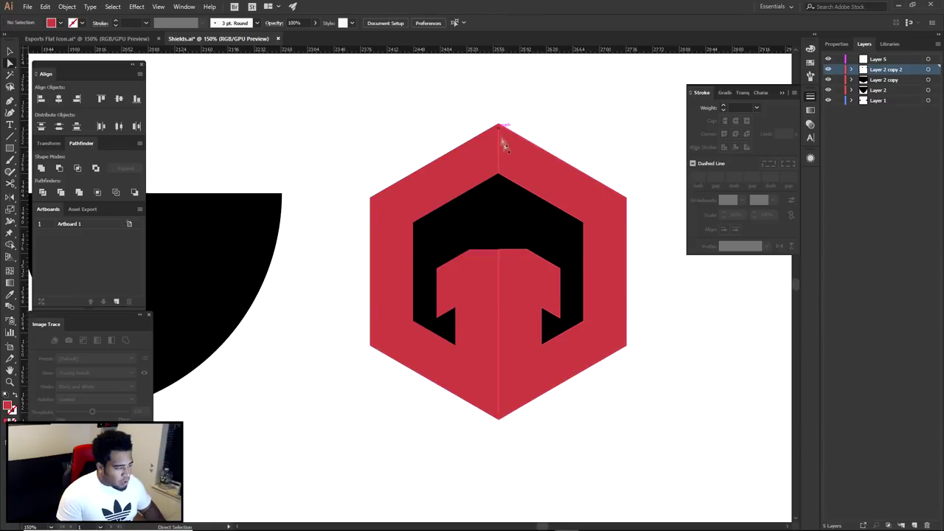
Step: Draw a narrow rectangle about 29 pt wide down the seam between the two red halves, extending past the hexagon's top and bottom
key("m")
left_click_drag(499, 140, 509, 445)
key("a")
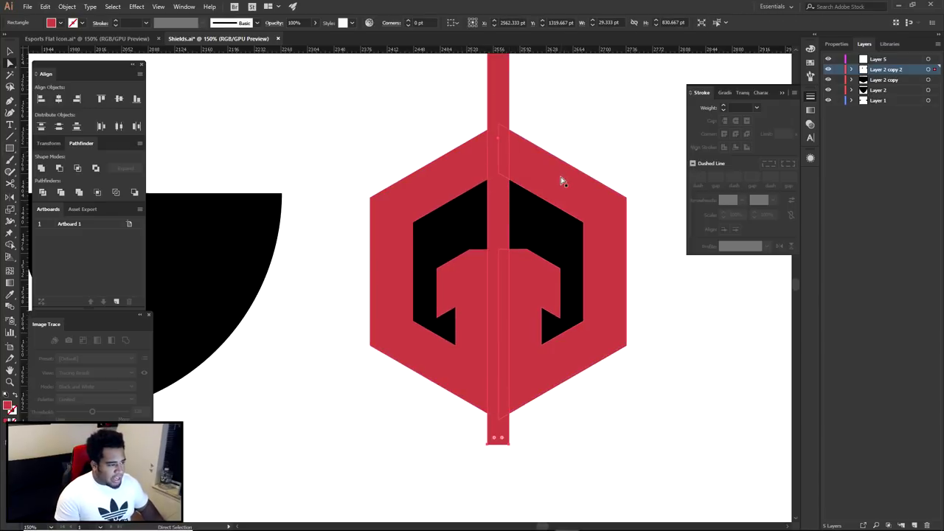
Step: Cut the narrow centre strip out of both red halves with Shape Builder, removing its overhanging ends to leave a vertical gap
left_click(522, 159)
key("ctrl+a")
key("shift+m")
mouse_move(496, 115)
left_mouse_down()
mouse_move(495, 166)
mouse_move(500, 111)
mouse_move(502, 203)
left_mouse_up()
left_click(493, 267, "alt")
left_click(502, 254, "alt")
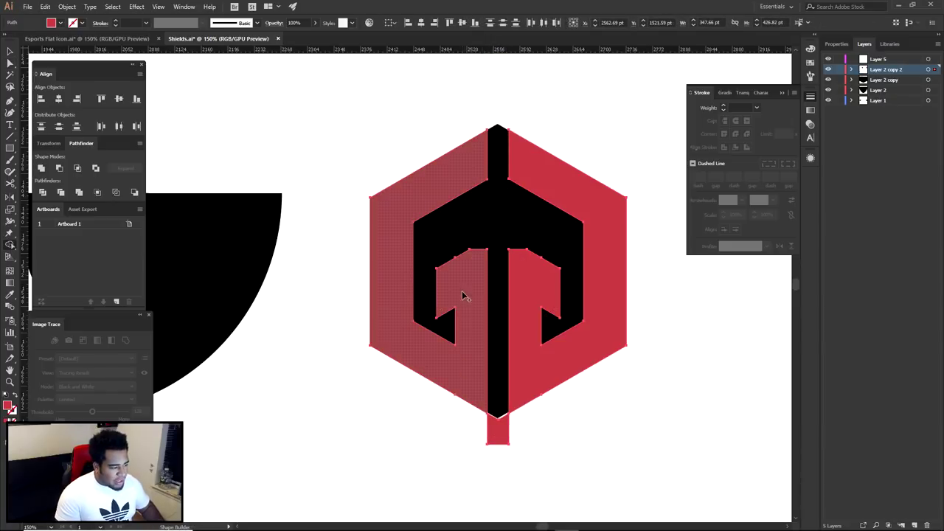
left_click(498, 431, "alt")
key("a")
left_click(582, 404)
Step: Move both halves of the red mark off the black hexagon into the empty area above the row of shields
scroll(590, 402, "down", 2)
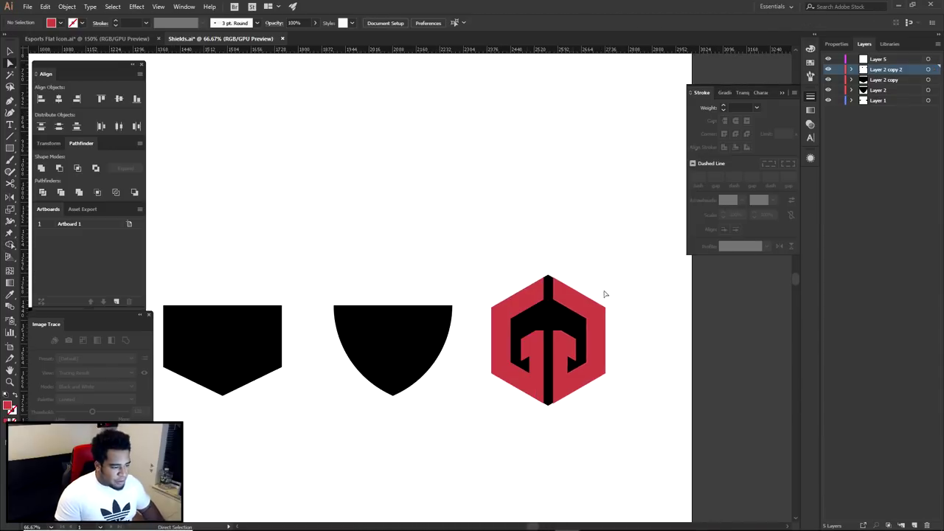
left_click(581, 301)
left_click(535, 292, "shift")
left_click_drag(535, 292, 387, 88)
key("ctrl+z")
key("v")
left_click_drag(535, 345, 419, 211)
key("space")
left_click(536, 257)
key("ctrl+minus")
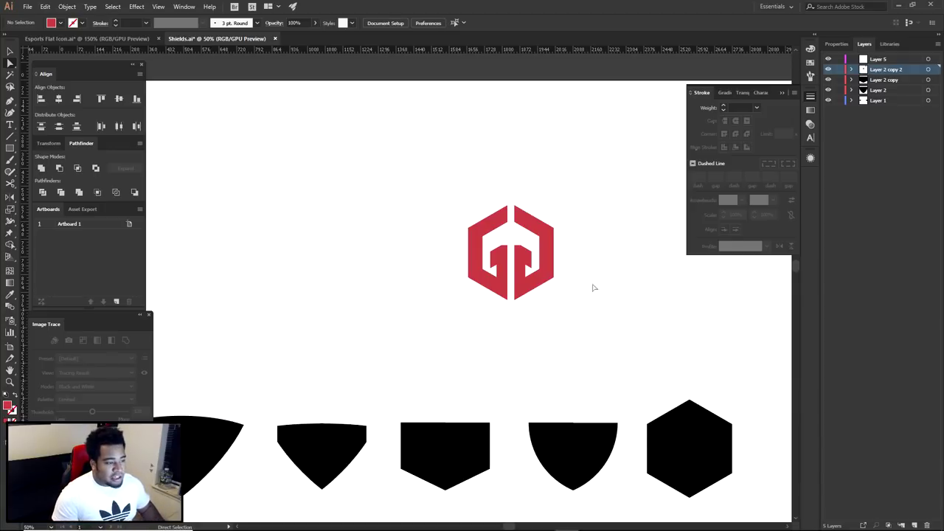
Step: Examine the black shield shapes and the hexagon in the row beneath the red mark
scroll(568, 289, "down", 2)
scroll(543, 290, "down", 2)
left_click(350, 317)
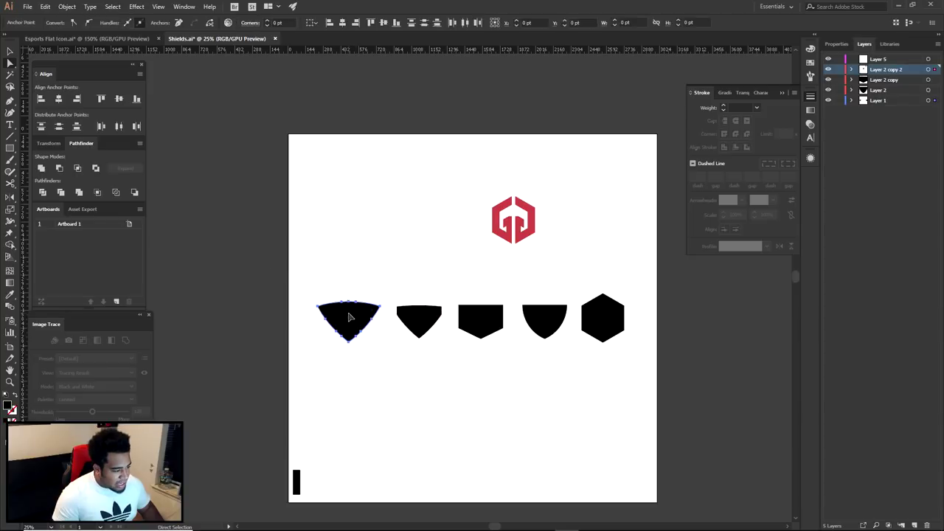
left_click(432, 255)
left_click(414, 314)
left_click(453, 241)
left_click(477, 316)
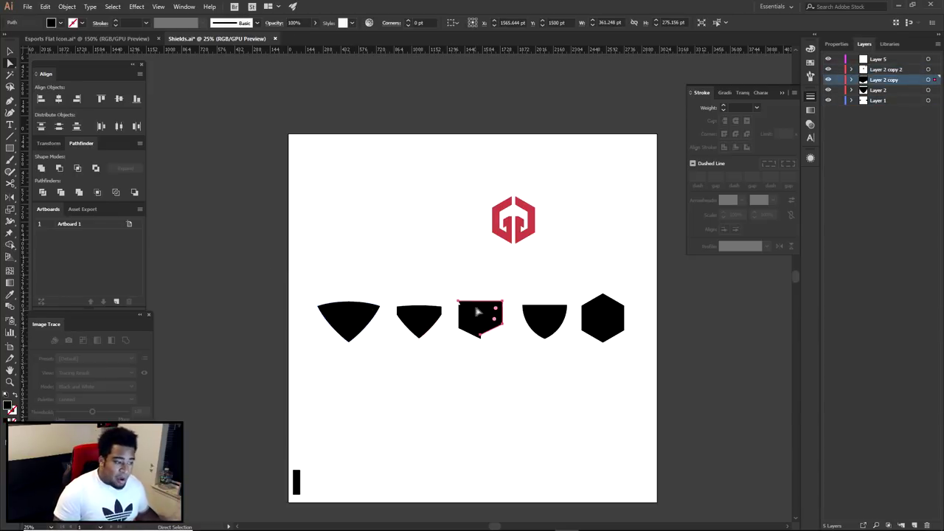
left_click(526, 279)
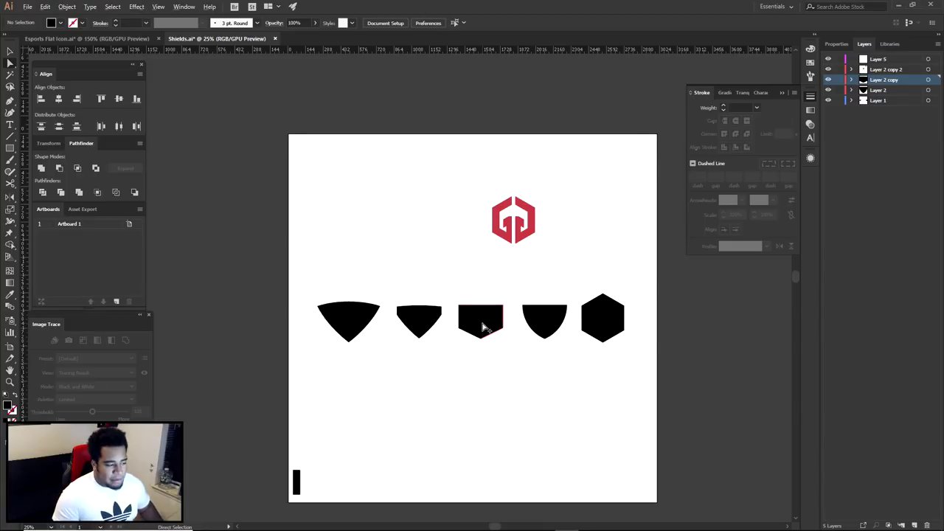
scroll(483, 327, "up", 1)
left_click(504, 294)
left_click(558, 379)
left_click(731, 311)
left_click(601, 221)
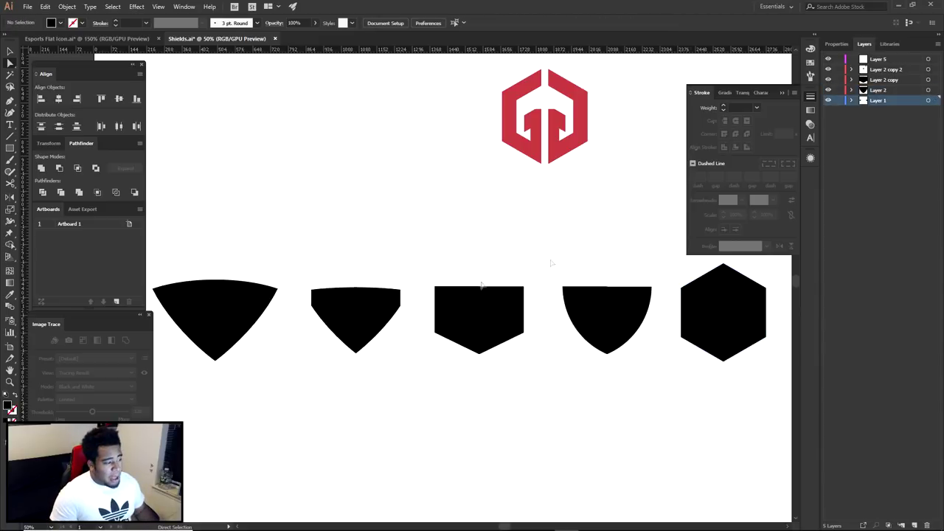
Step: Hide all five layers so the artboard is blank
scroll(344, 288, "down", 1)
left_click_drag(826, 60, 827, 101)
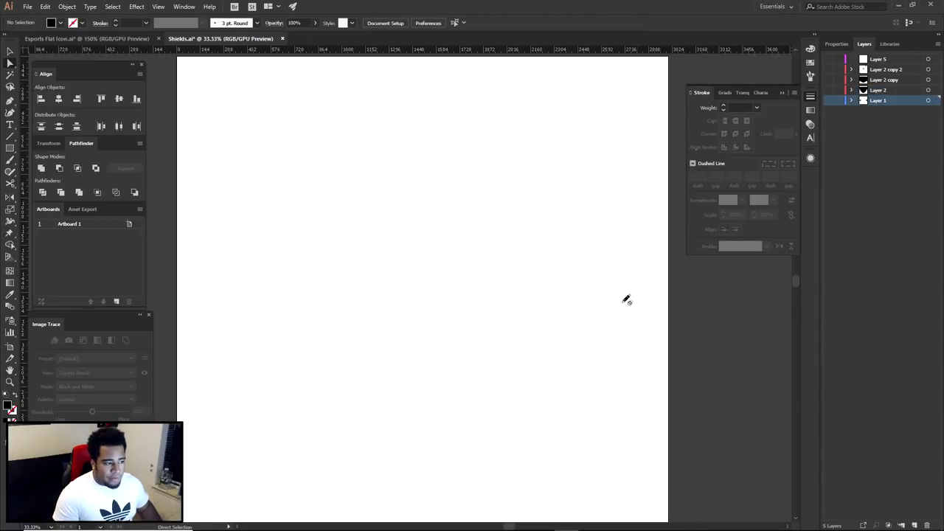
left_click_drag(583, 347, 604, 337)
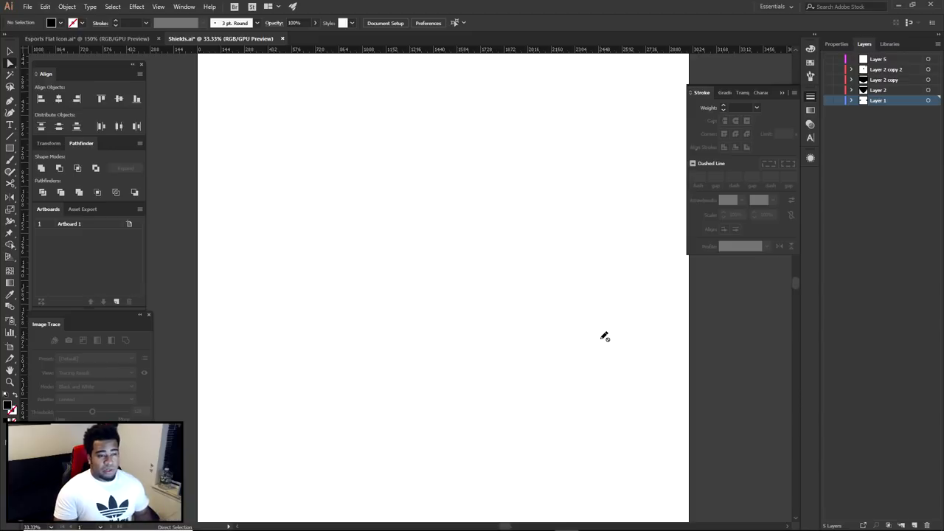